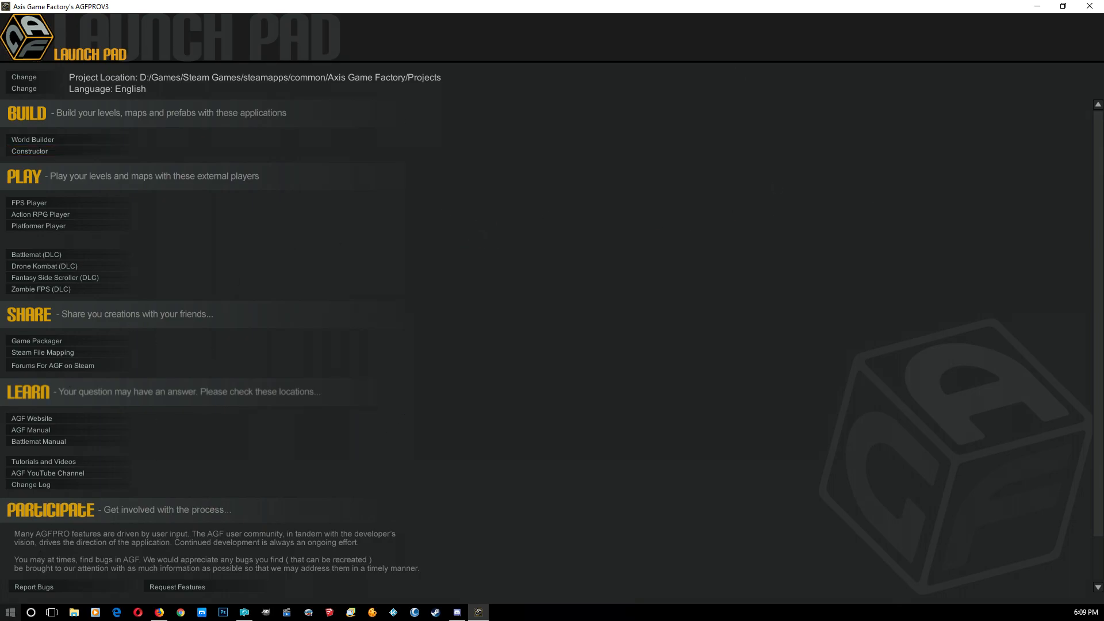
Switch to Unity and create a new 3D project named "AGF Export" in D:\A Rabid Game\Projects.
click(10, 612)
click(268, 304)
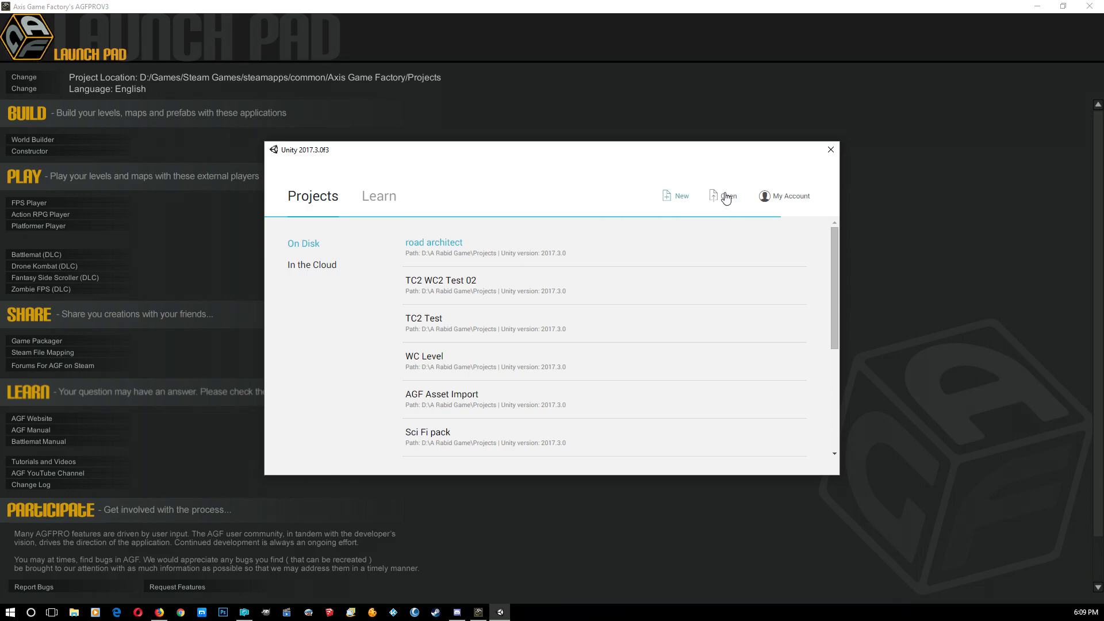
click(672, 196)
key(ctrl+a)
key(BackSpace)
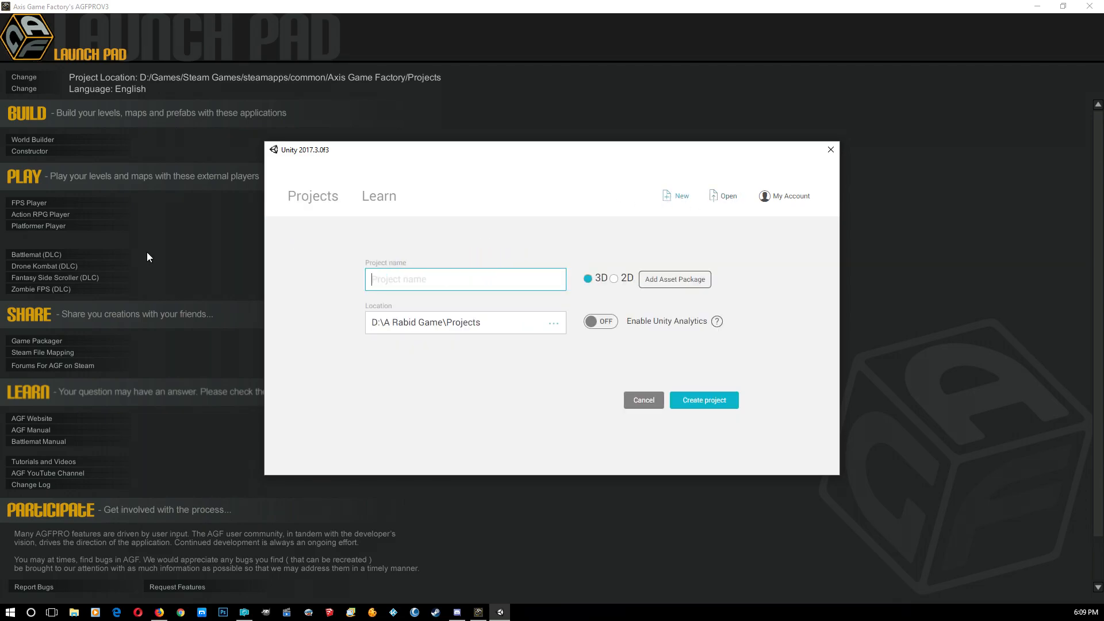
text(AGF Export)
click(708, 401)
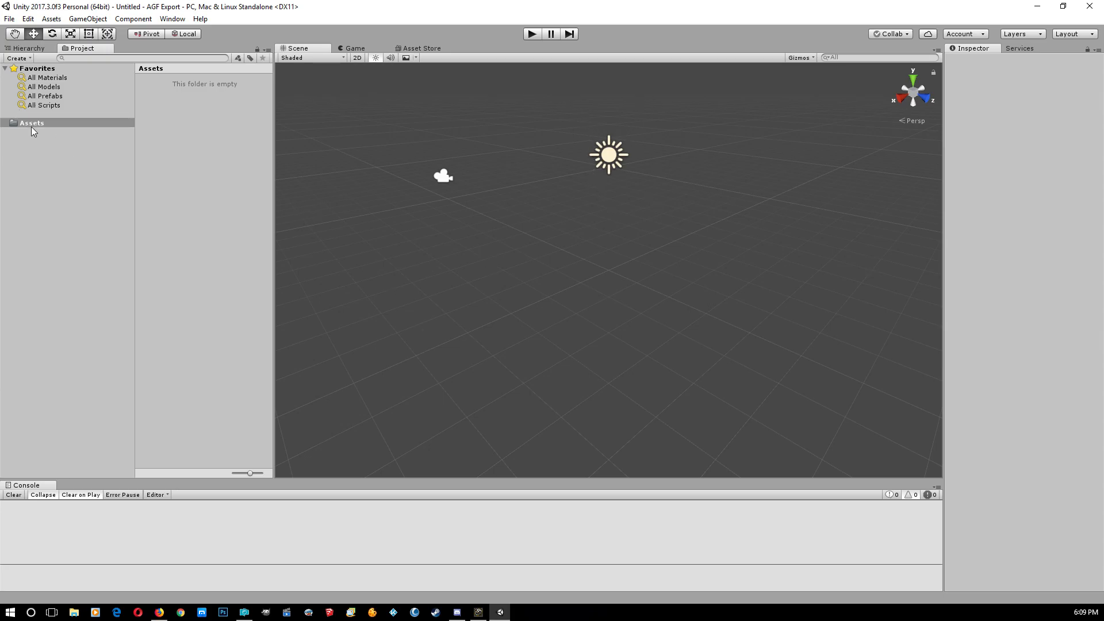
Inspect the Main Camera and Directional Light in the new scene's hierarchy.
click(23, 49)
click(36, 80)
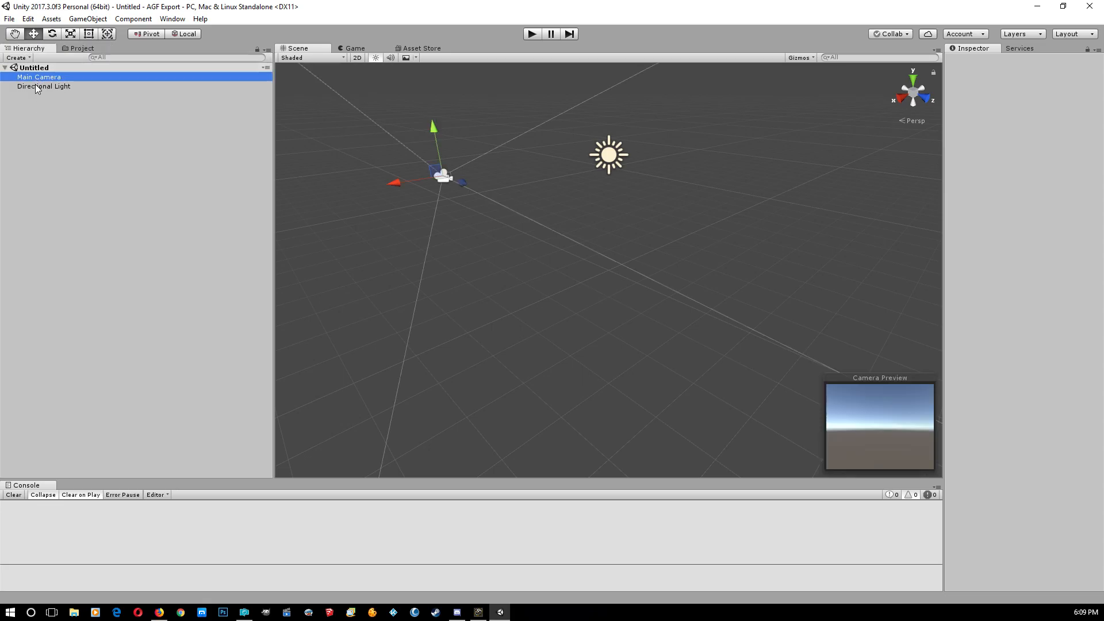
click(35, 88)
click(98, 202)
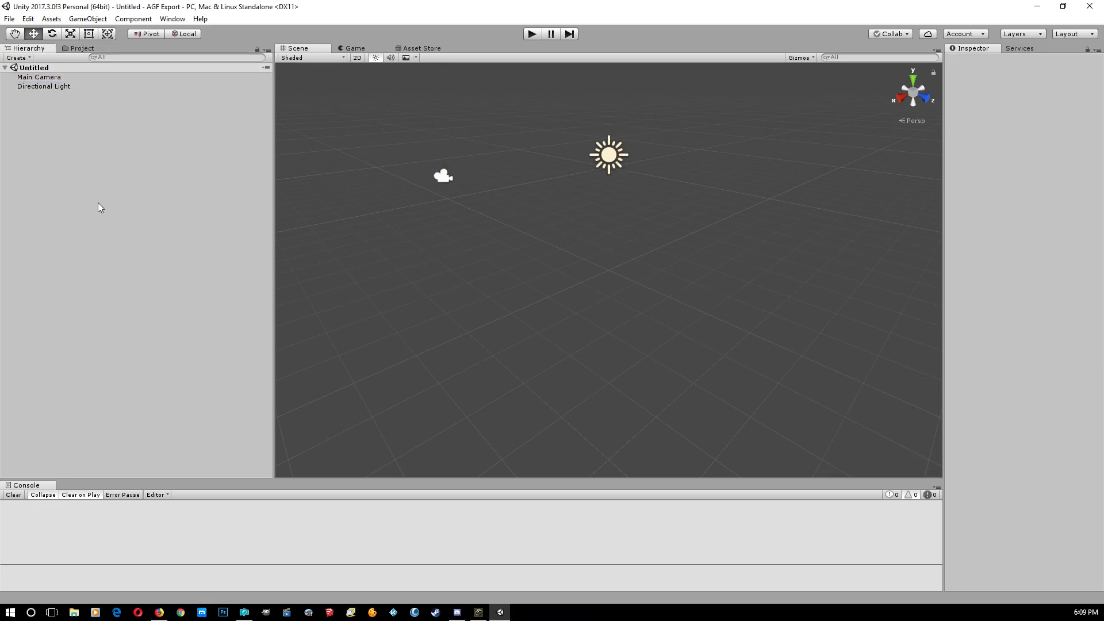
Import the full contents of the custom package AGF_AssetPackager.unitypackage from the Axis Game Factory folder into the project.
click(49, 19)
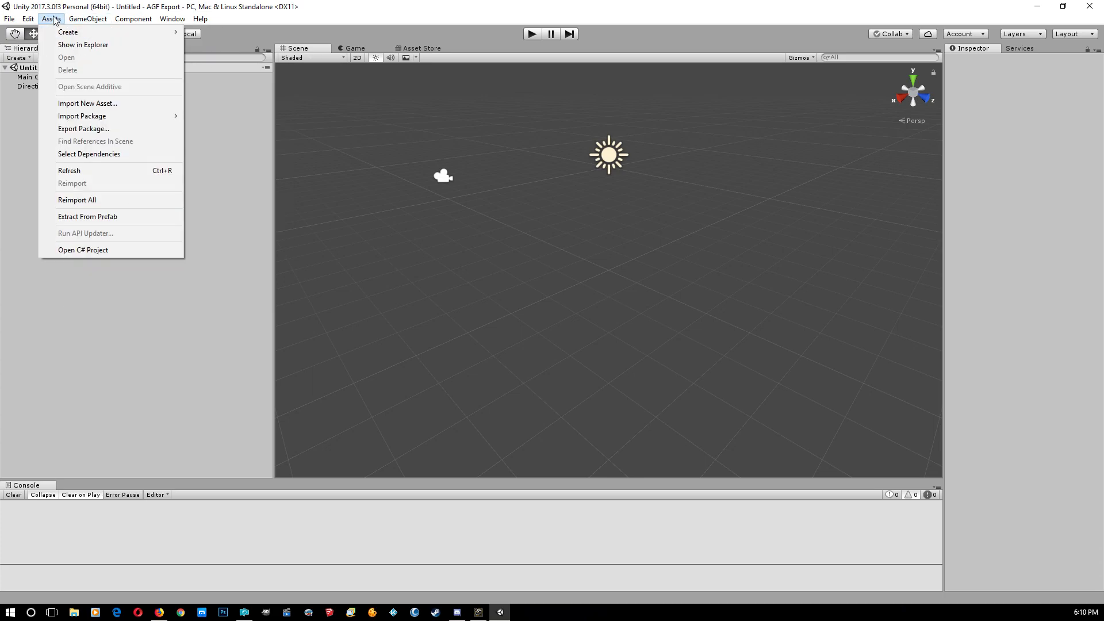
mouse_move(82, 114)
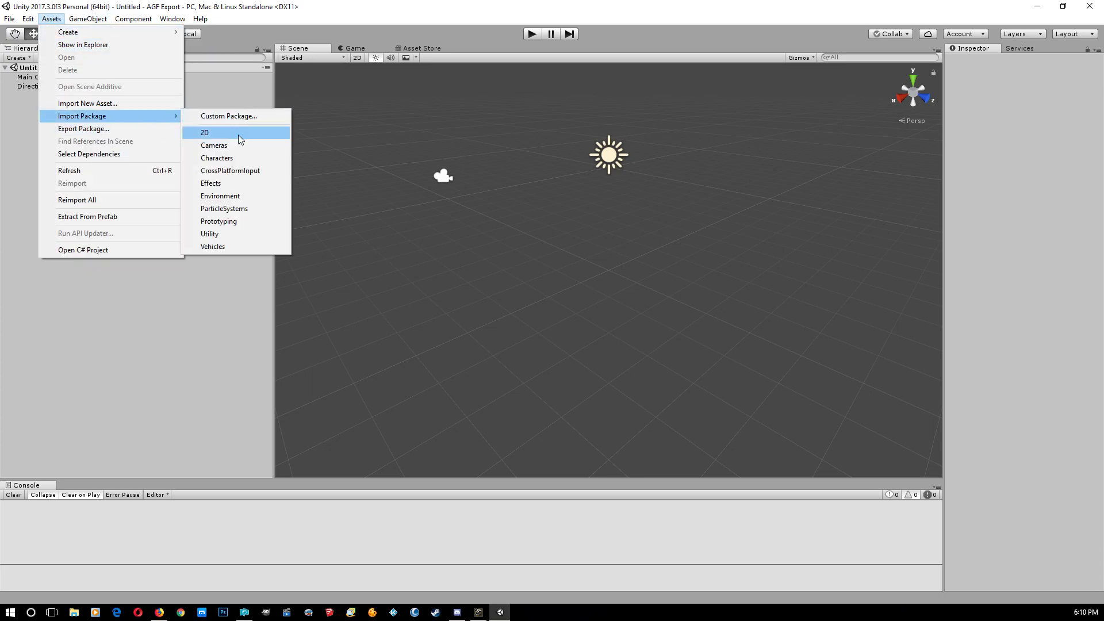
click(228, 119)
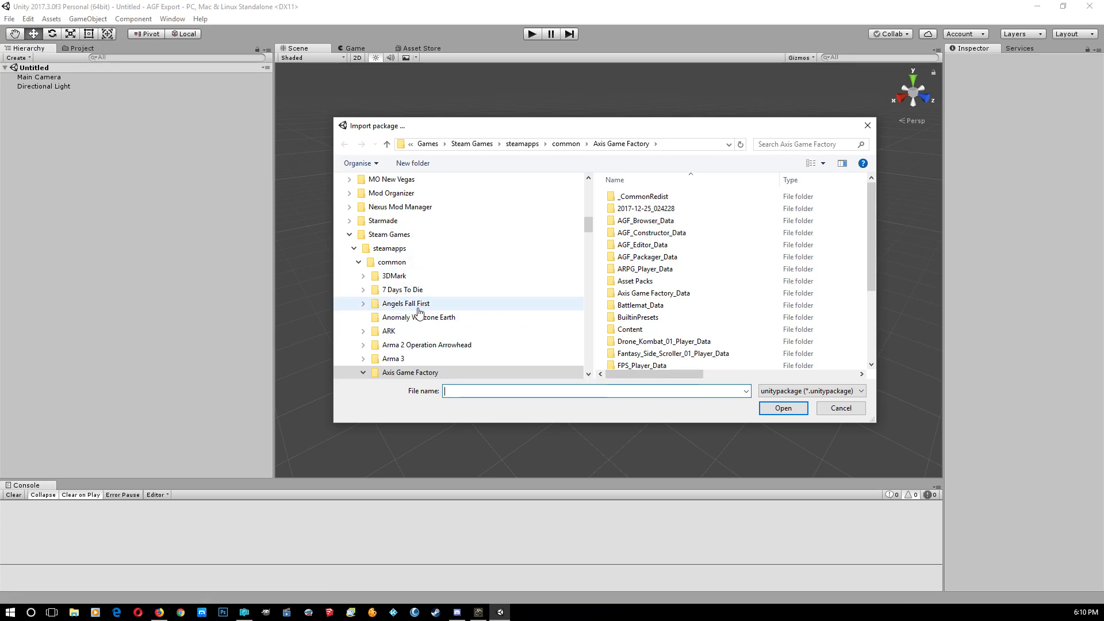
scroll(697, 246, down, 3)
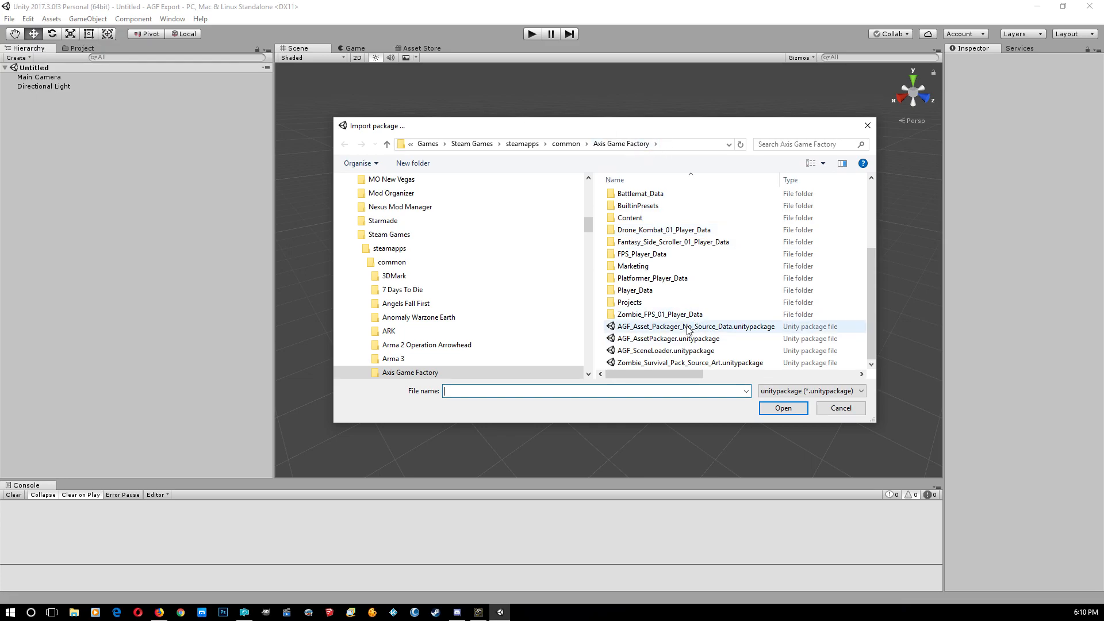
click(660, 341)
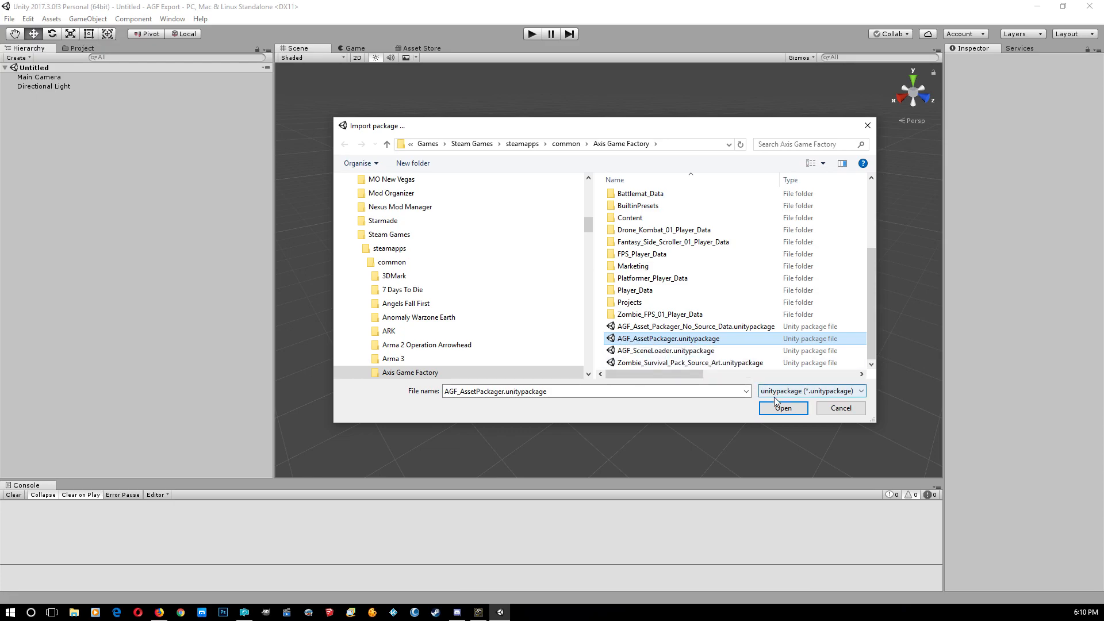
double_click(655, 341)
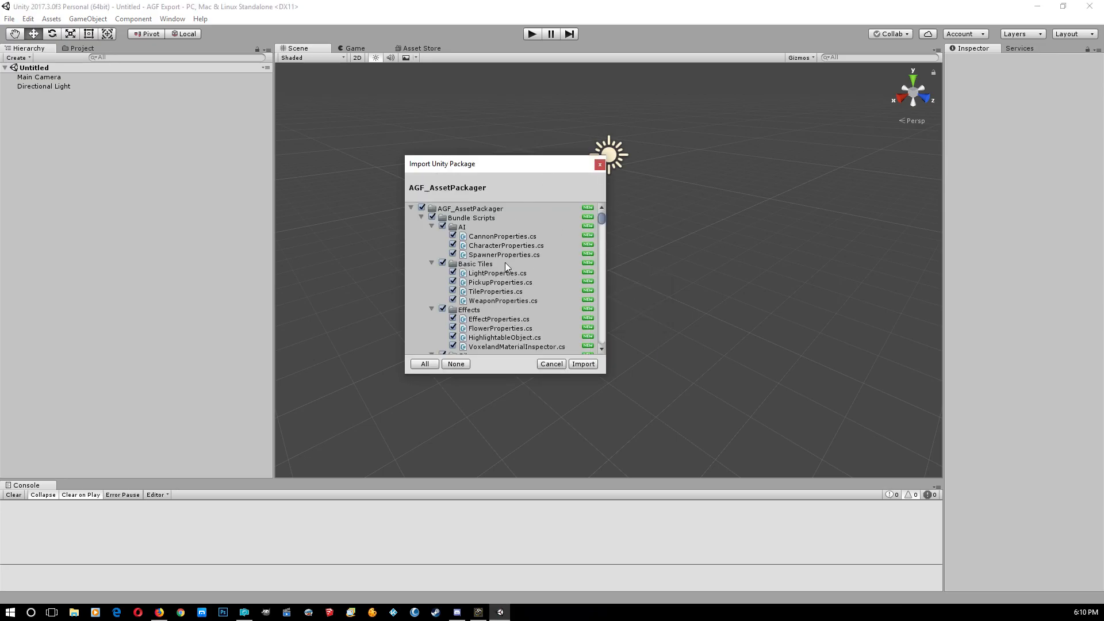
scroll(512, 255, down, 5)
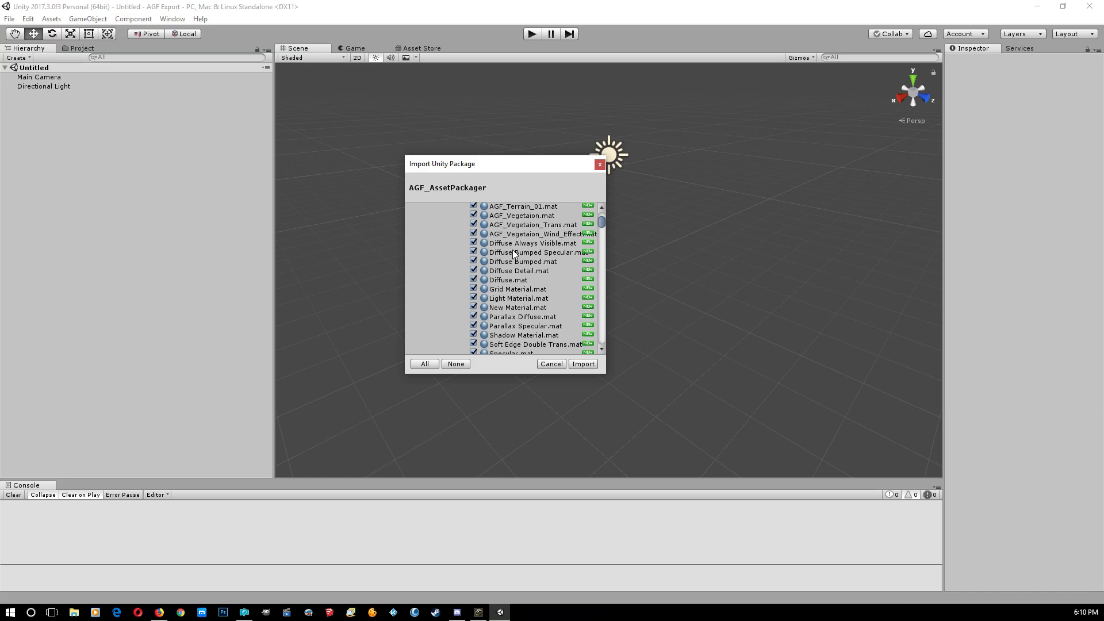
scroll(513, 255, up, 5)
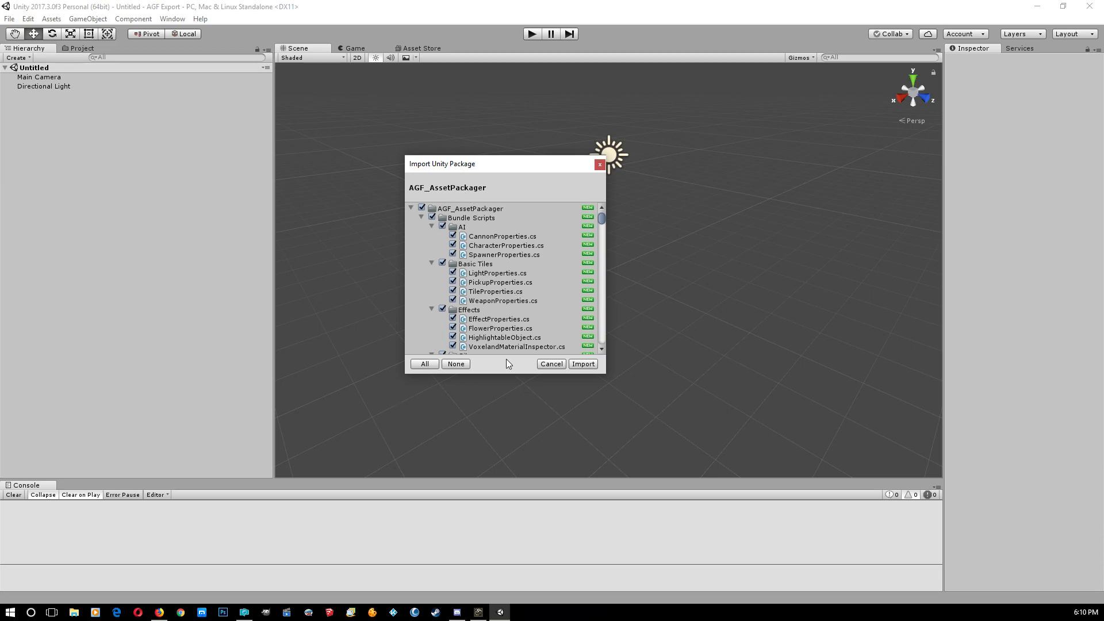
click(583, 364)
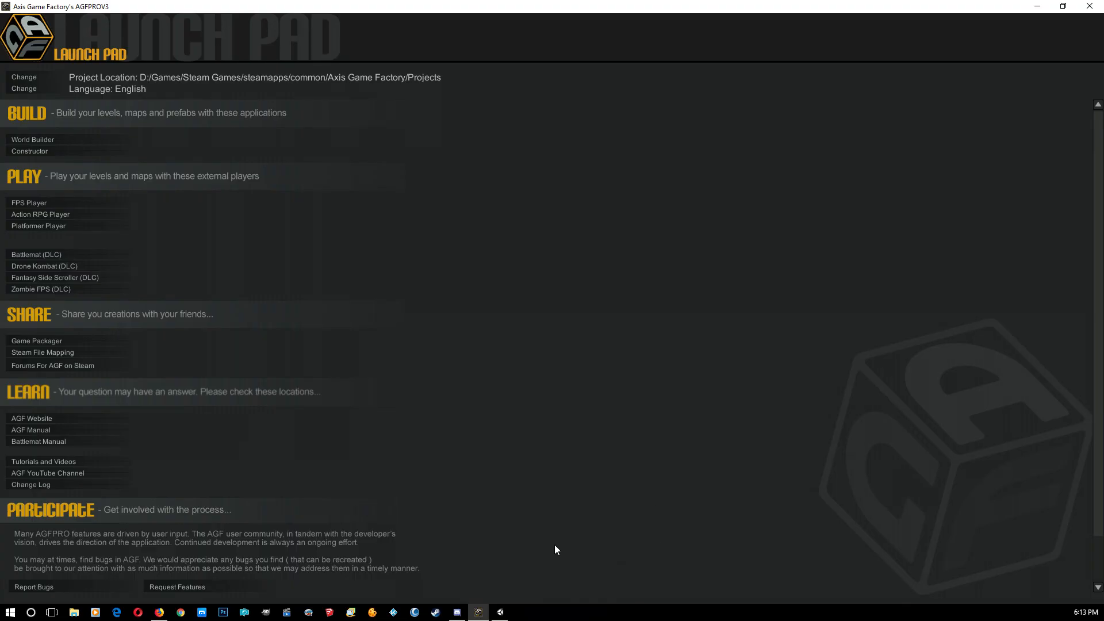
Examine the imported Asset Packager scene, the AGF_AssetPackager folder and the "Final - Package these" folder inside AGF_SampleAssets.
click(507, 616)
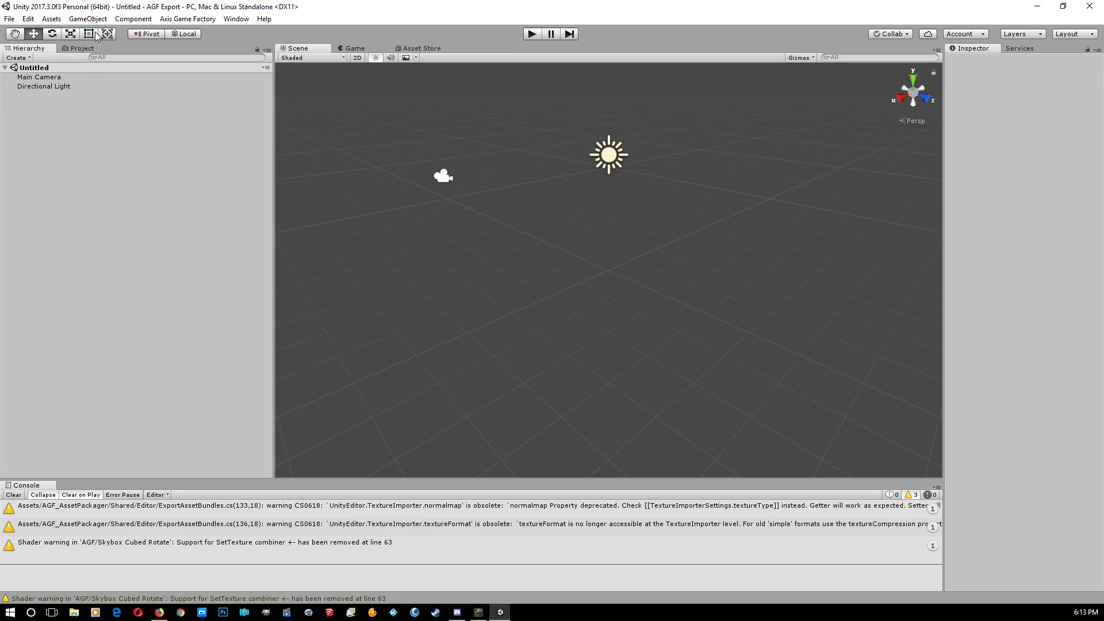
click(83, 48)
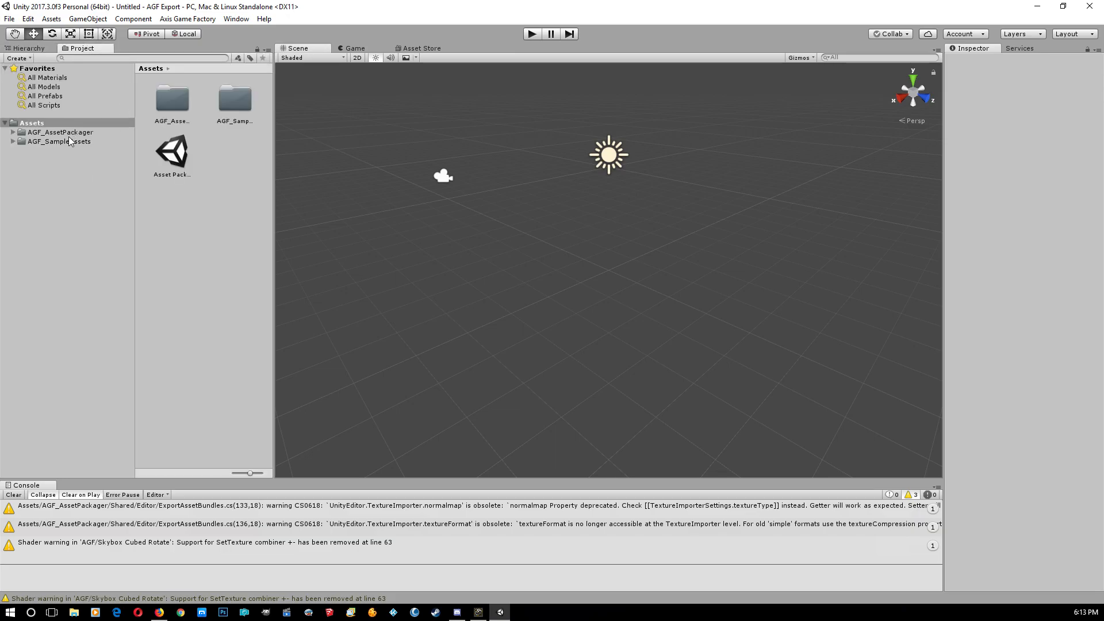
click(178, 162)
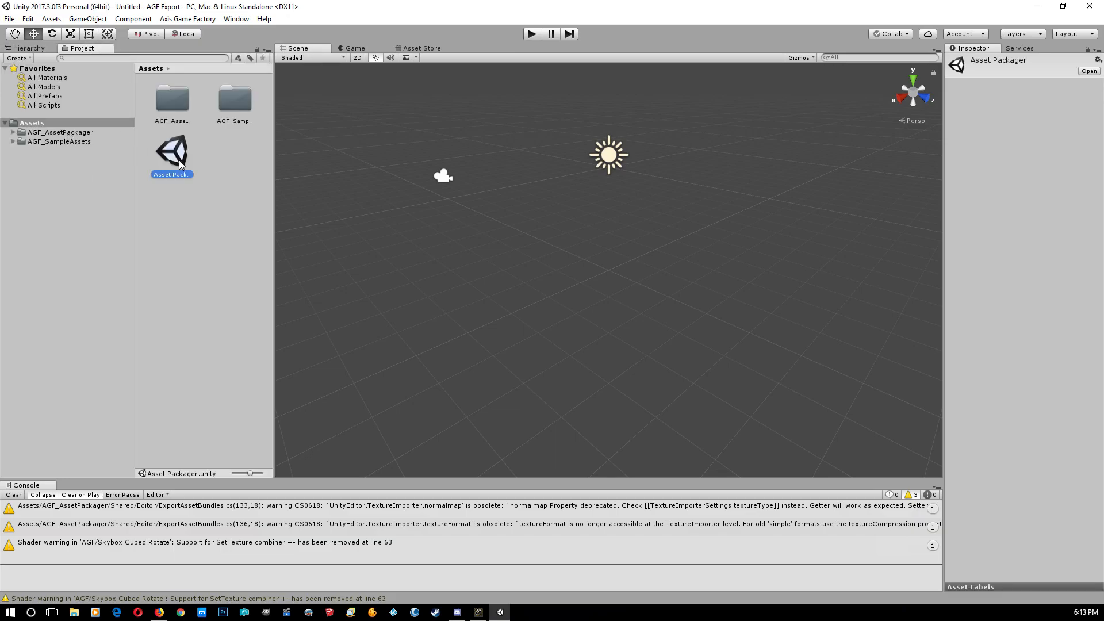
click(49, 134)
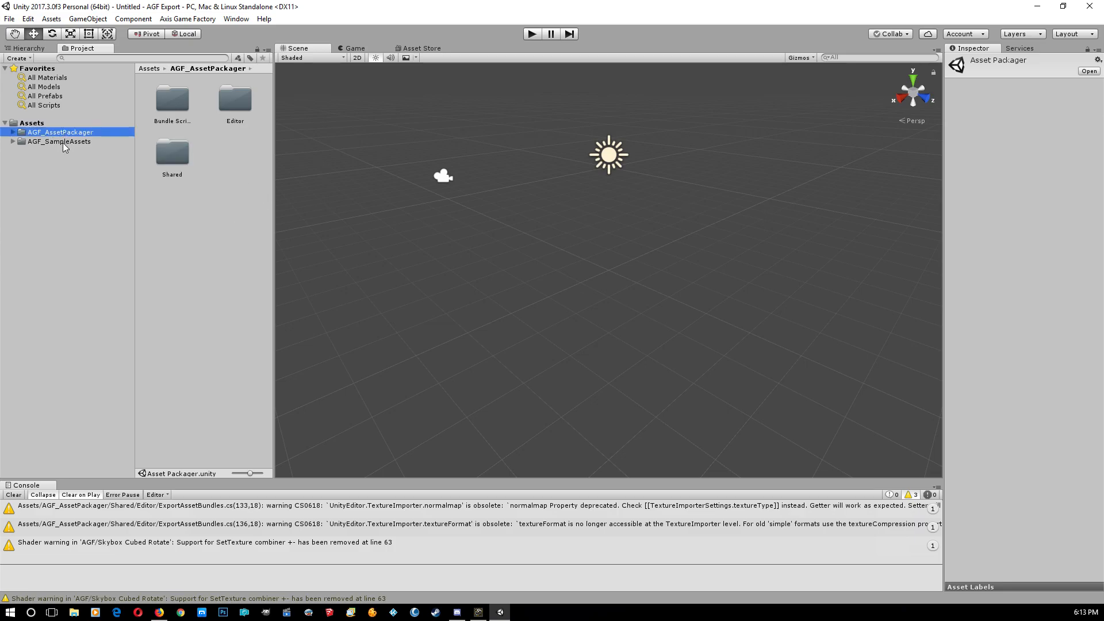
double_click(80, 144)
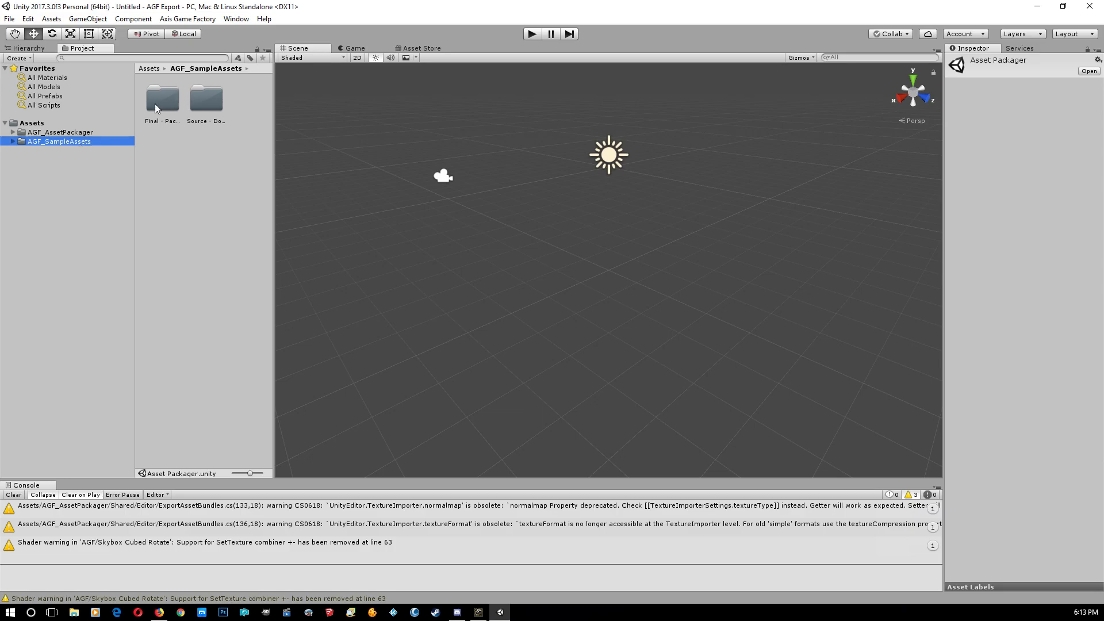
double_click(154, 103)
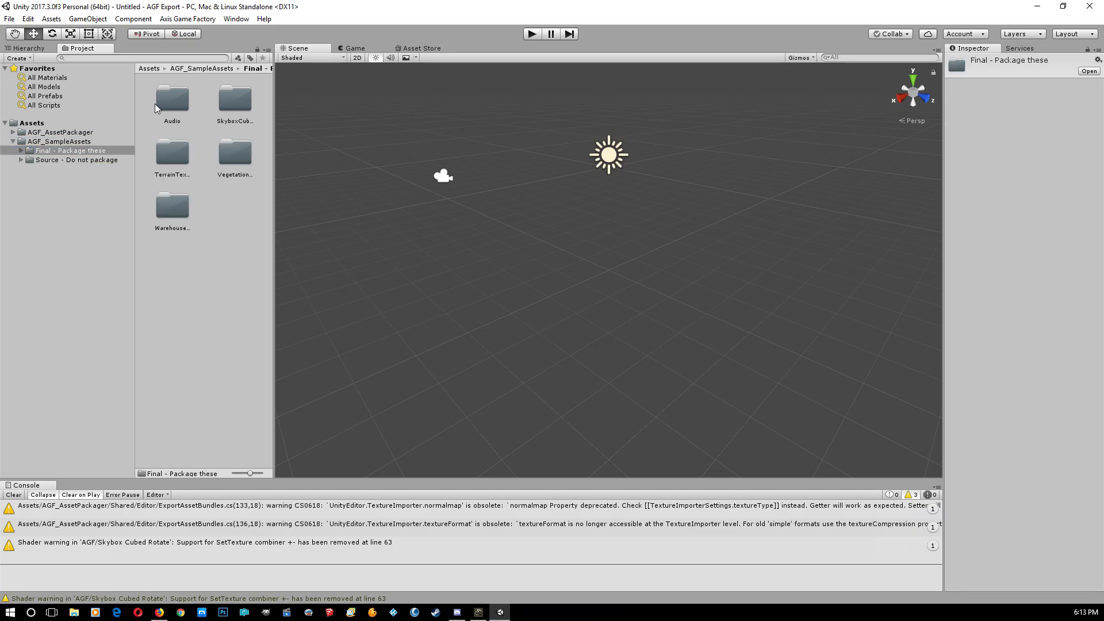
click(12, 141)
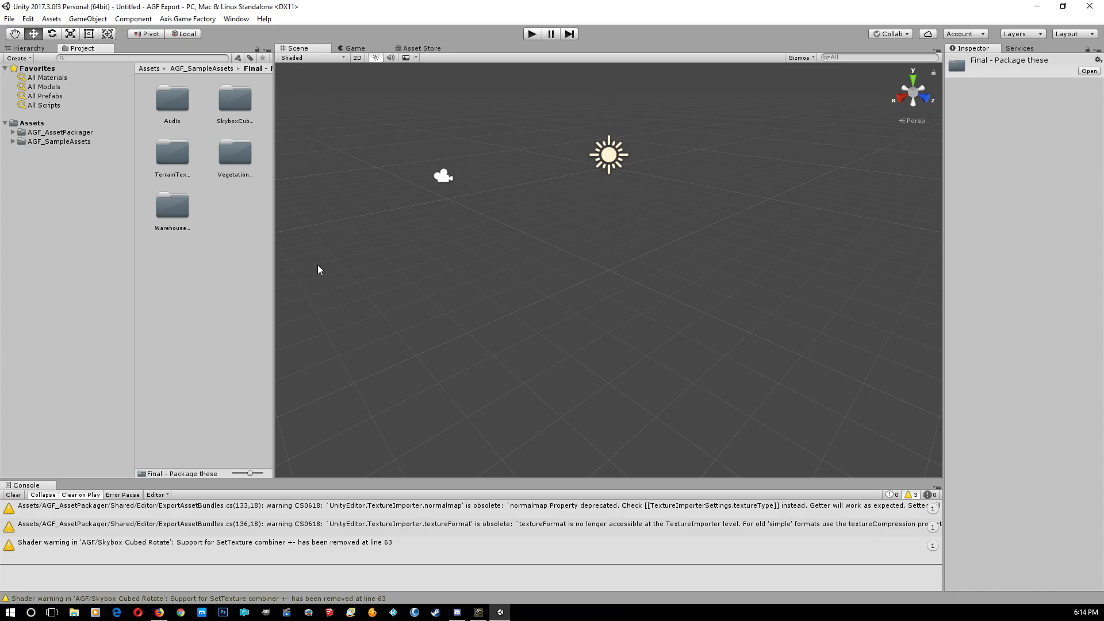
Import the Sci-Fi Styled Modular Pack from the Asset Store downloads into the project.
click(414, 48)
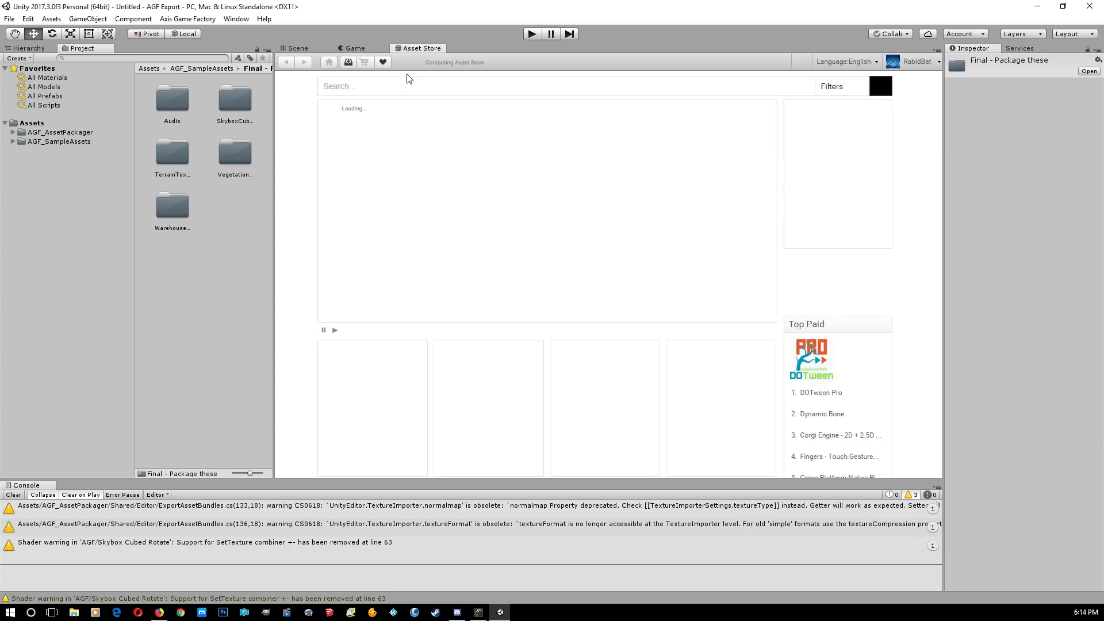
click(348, 62)
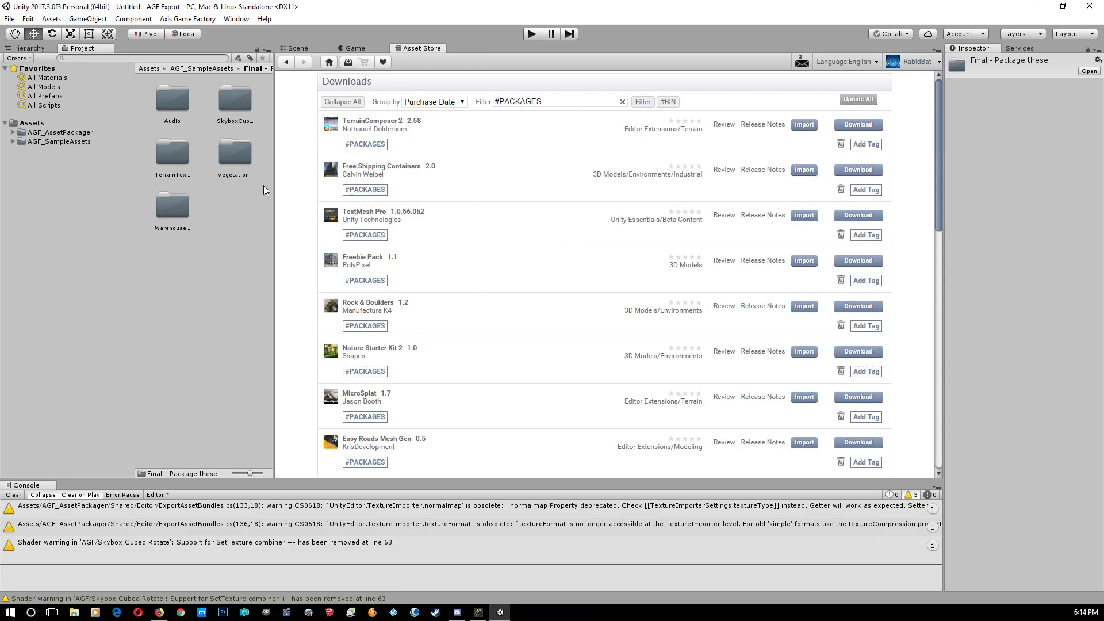
scroll(416, 376, down, 5)
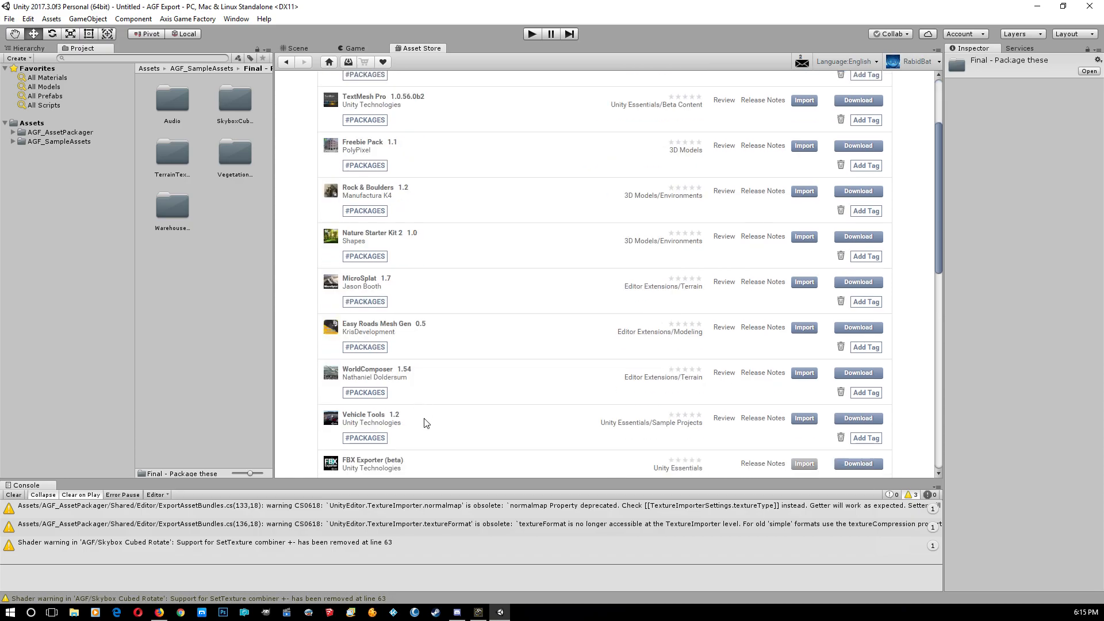
scroll(425, 397, up, 5)
scroll(426, 392, down, 10)
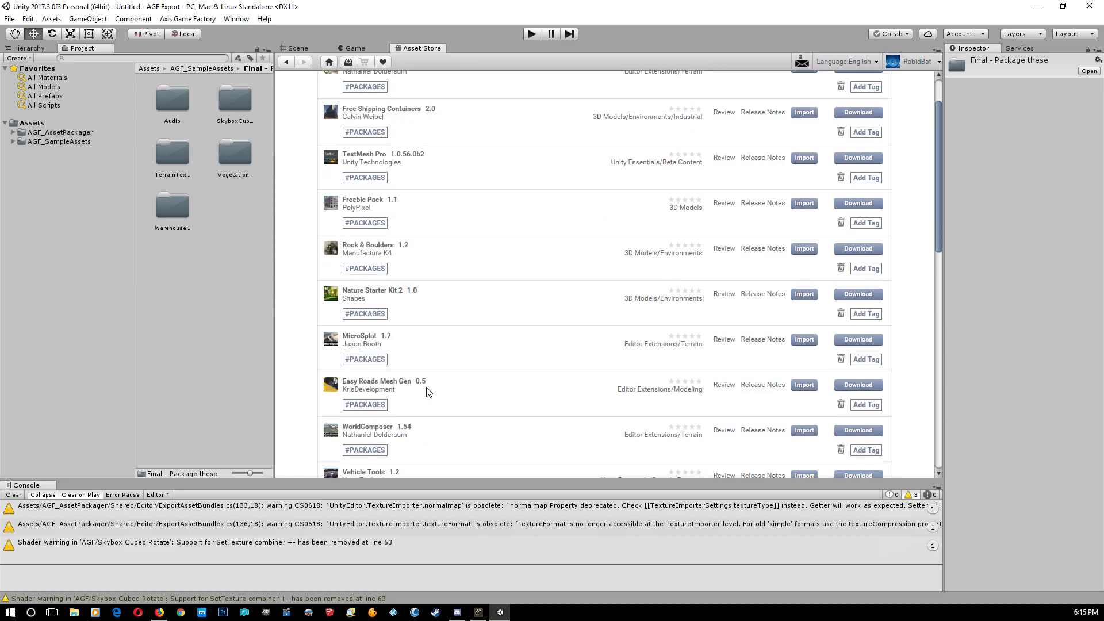
scroll(426, 392, down, 7)
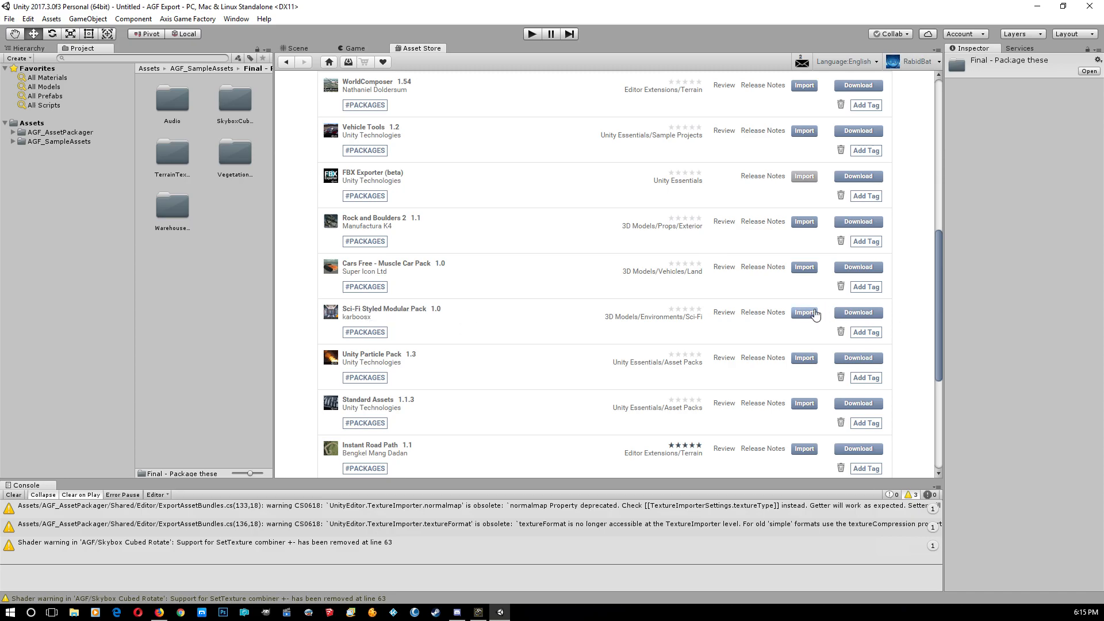
key(alt)
key(alt+Tab)
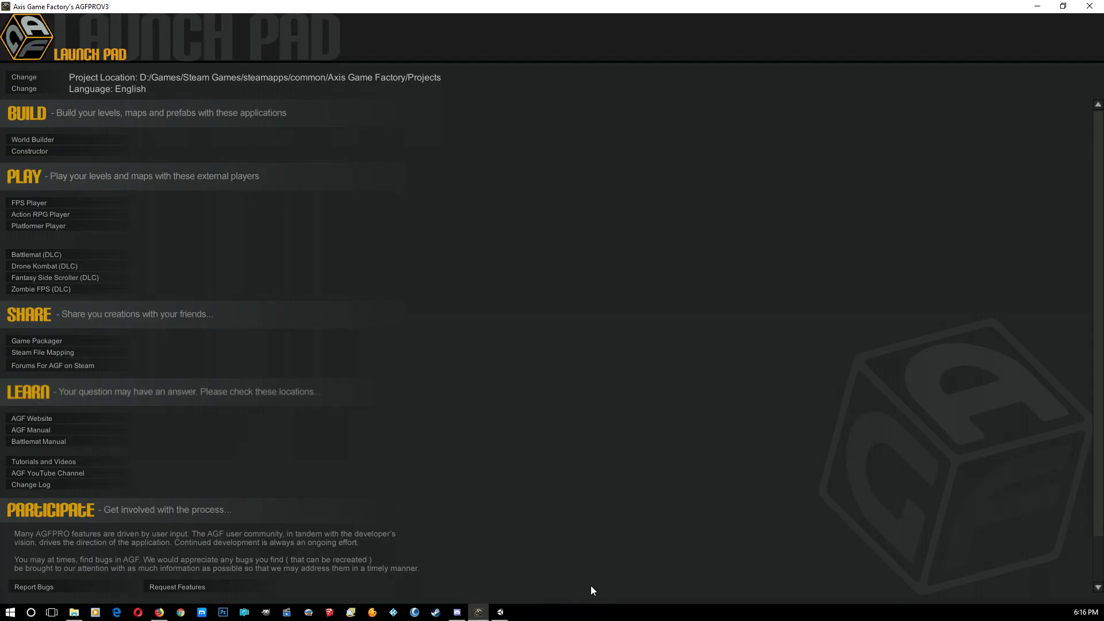
click(499, 613)
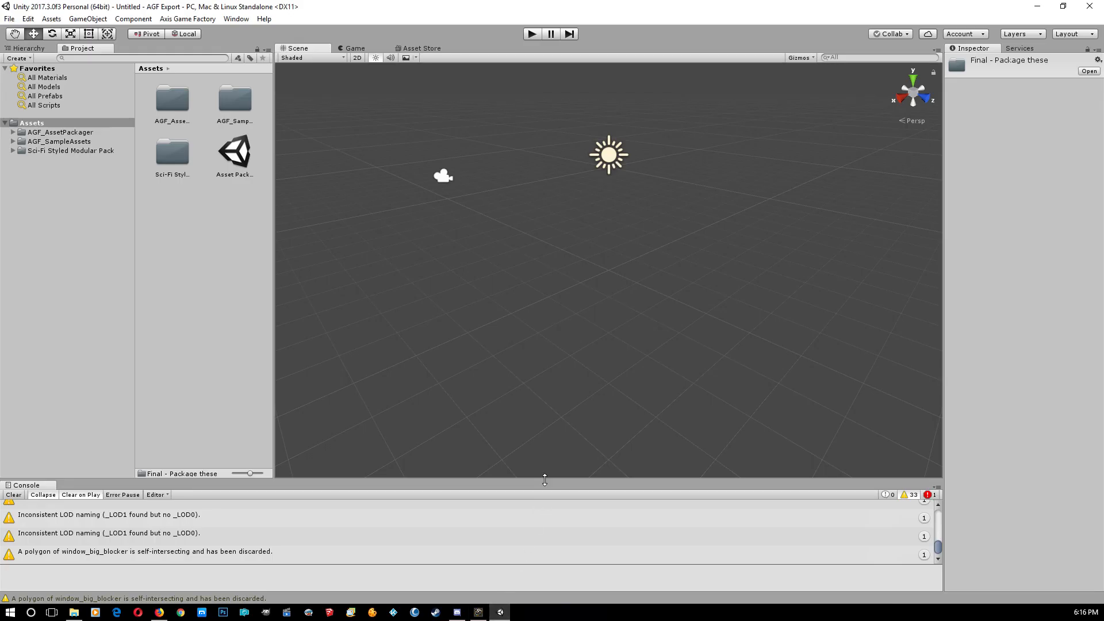
Find the AssetPackagerSettings prefab among all the project's prefabs and place it in the scene.
click(53, 150)
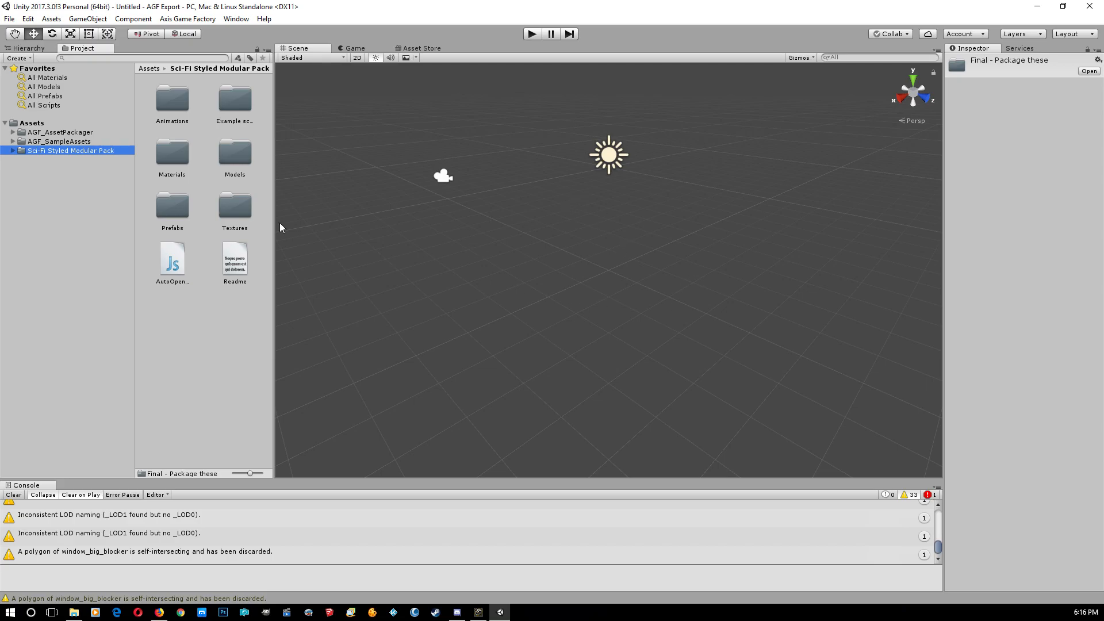
click(43, 97)
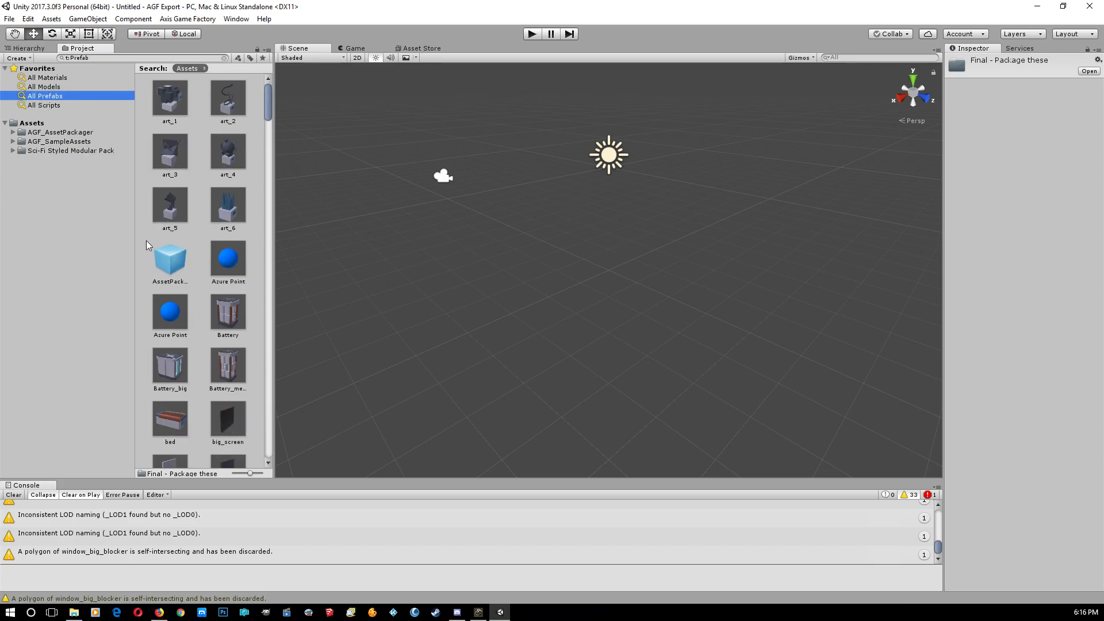
click(163, 253)
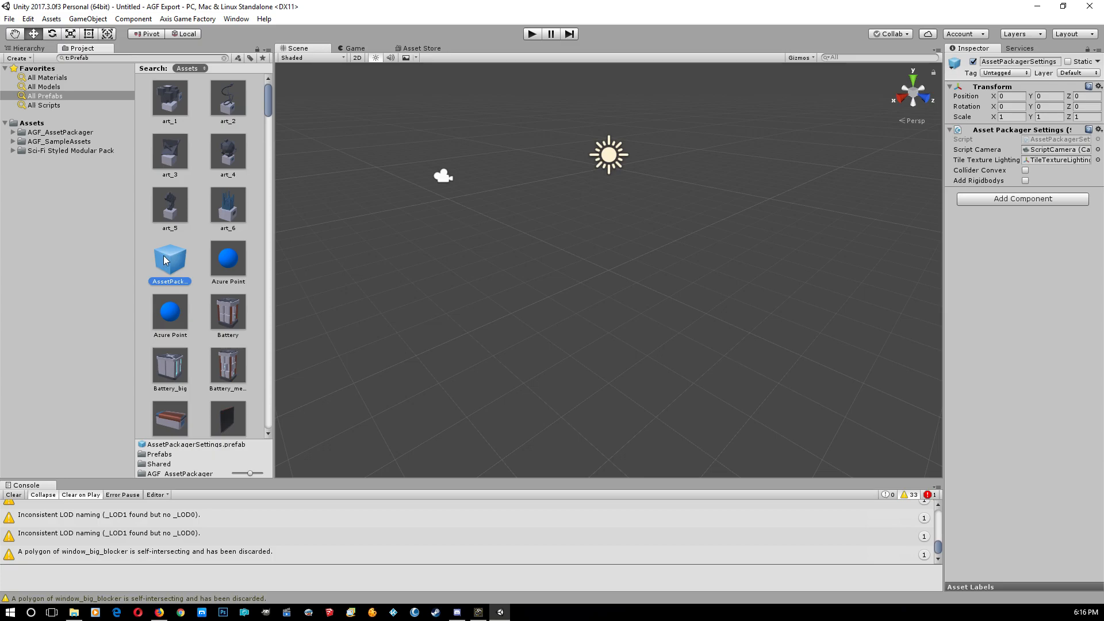
drag(165, 262, 370, 232)
drag(567, 219, 567, 218)
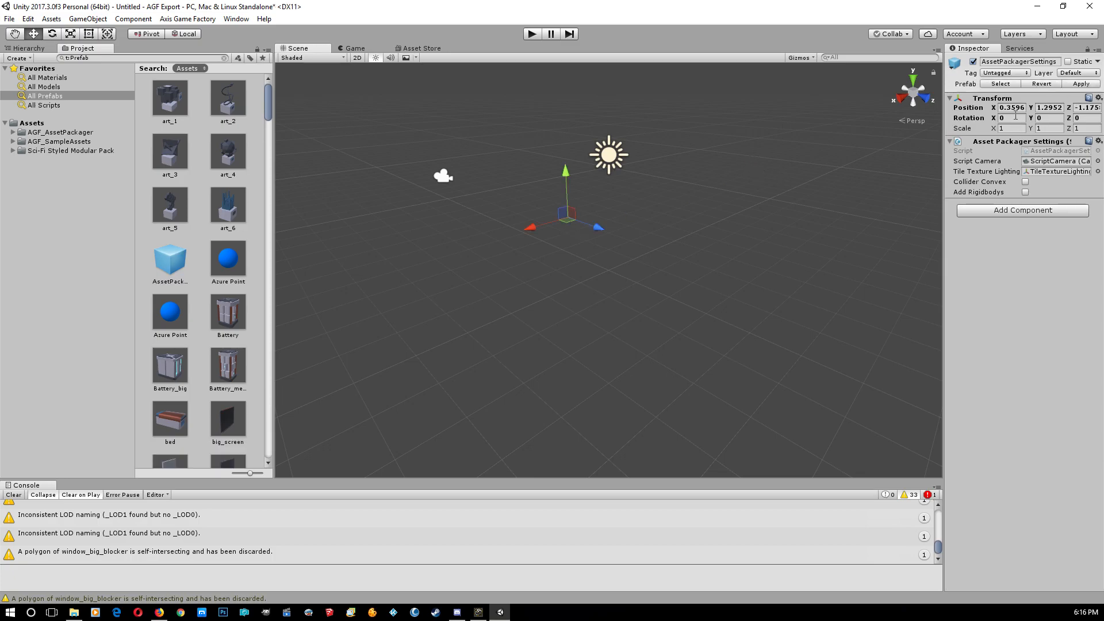
Set the AssetPackagerSettings object's position to X 0, Y 0, Z 0.
click(1023, 108)
text(0)
click(1047, 108)
text(42)
key(BackSpace)
key(BackSpace)
text(0)
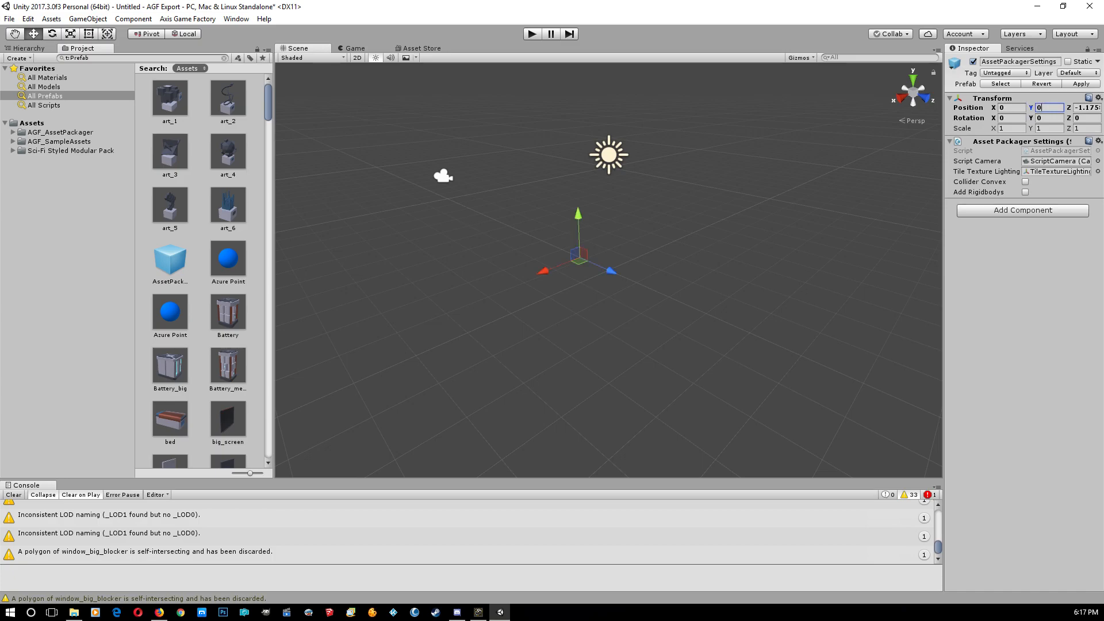
click(1073, 108)
key(BackSpace)
text(0)
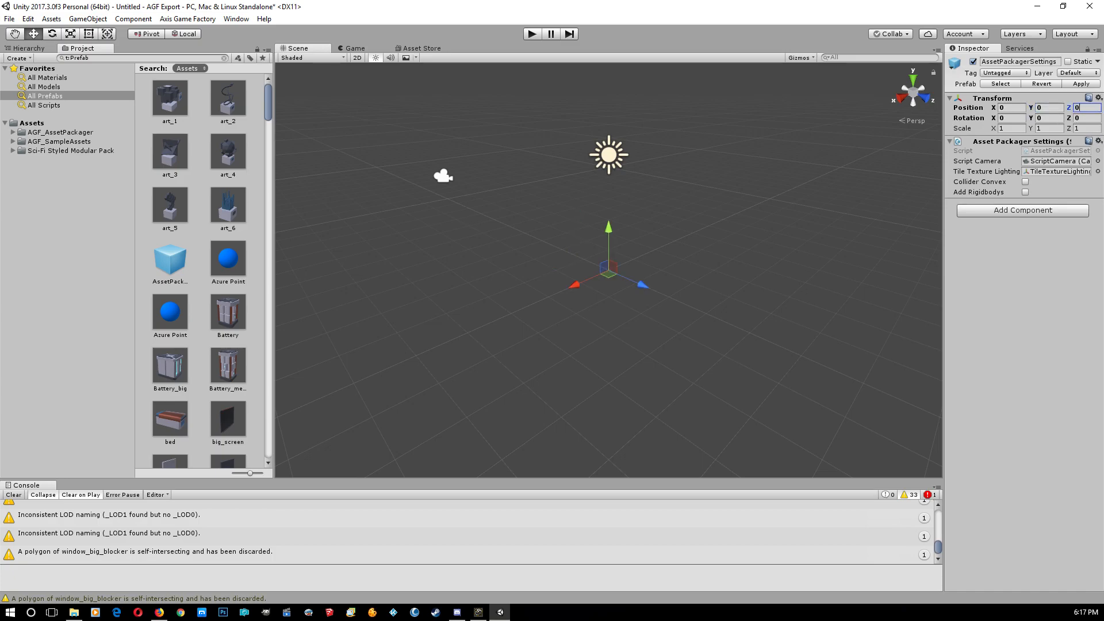
click(1043, 108)
scroll(604, 279, up, 5)
scroll(643, 274, down, 5)
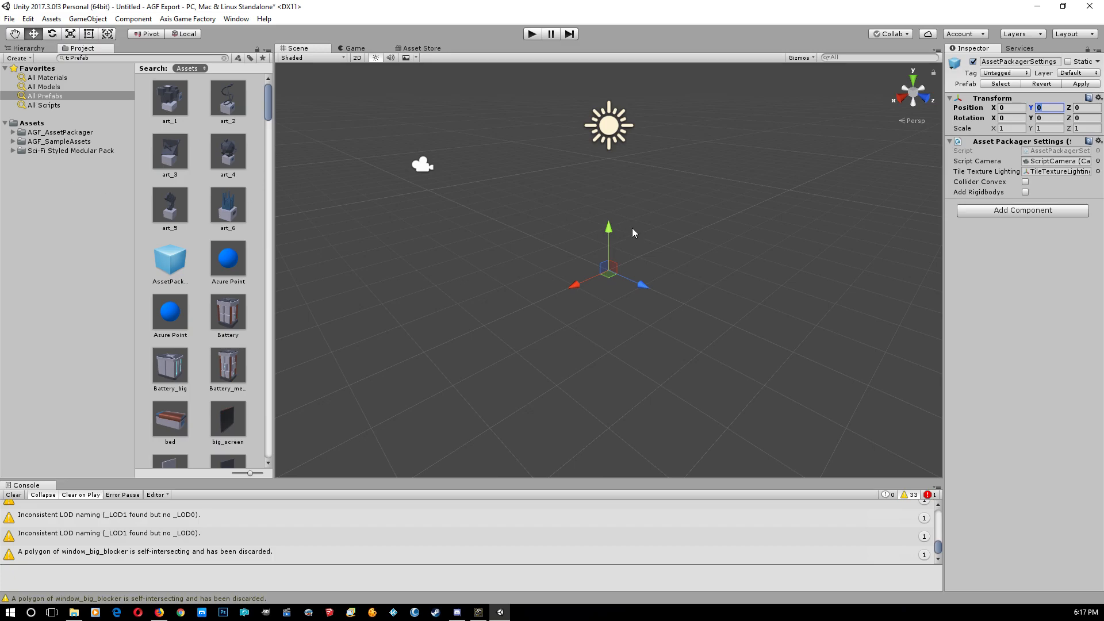
click(184, 22)
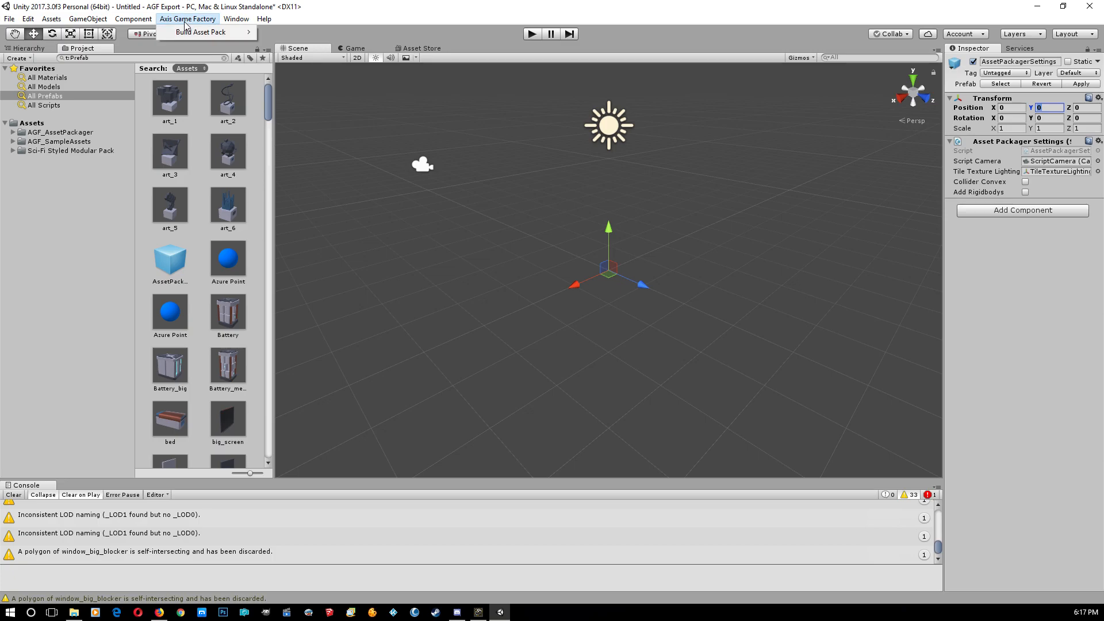
click(184, 21)
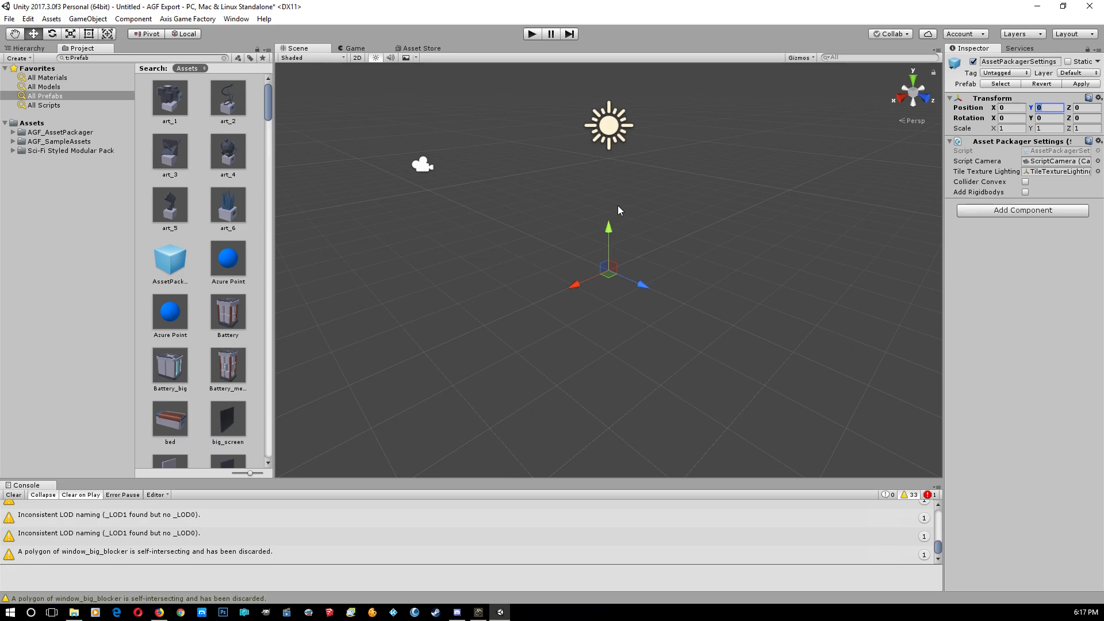
click(66, 150)
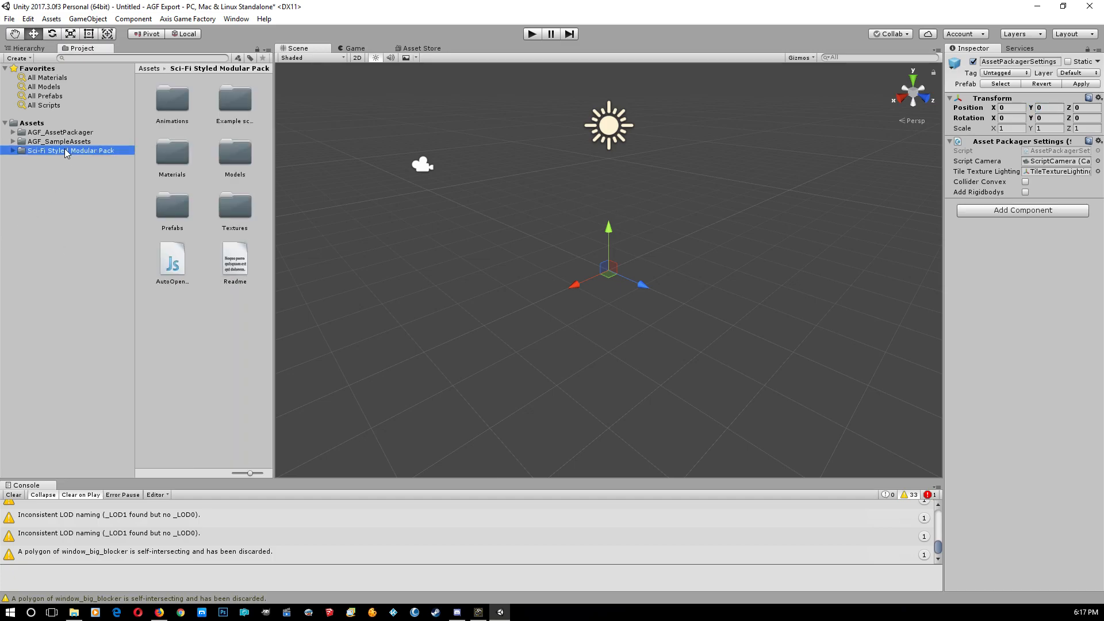
right_click(55, 151)
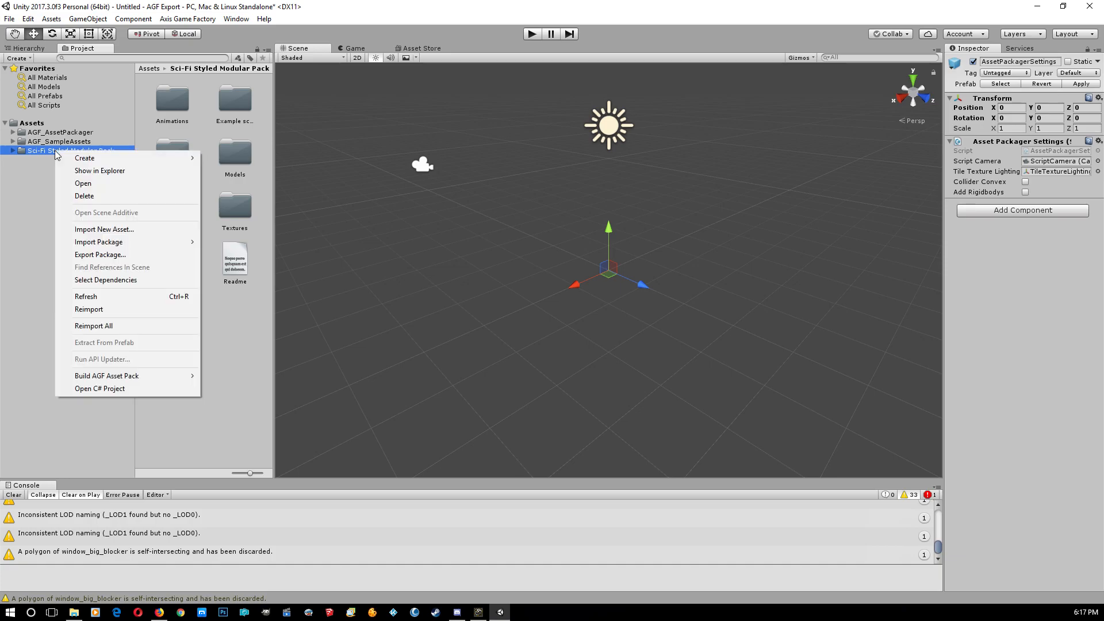
mouse_move(109, 377)
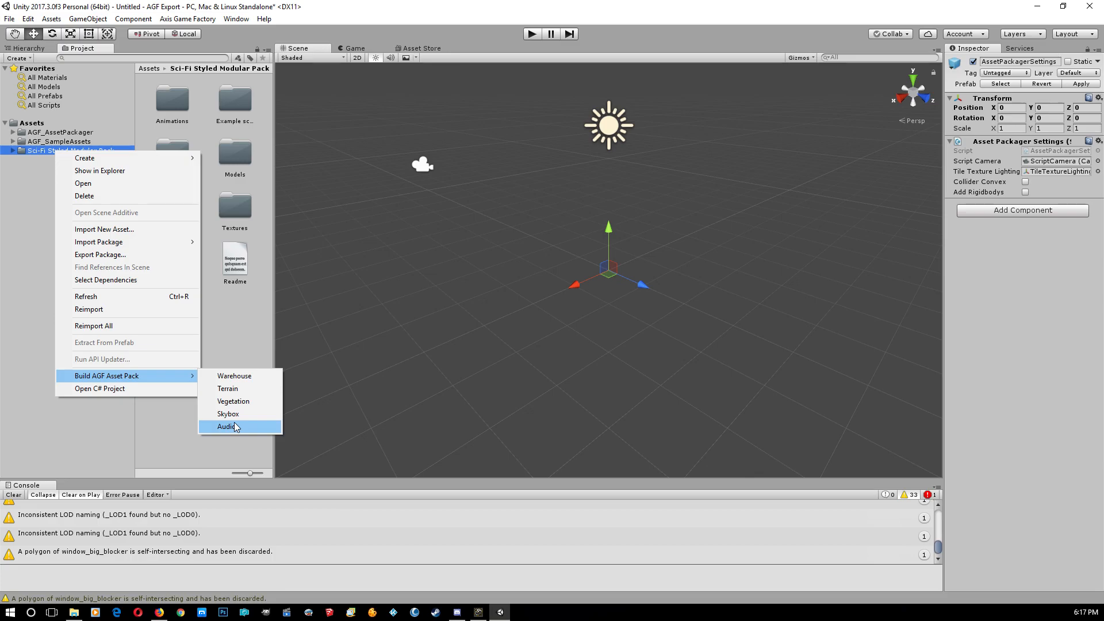
click(213, 377)
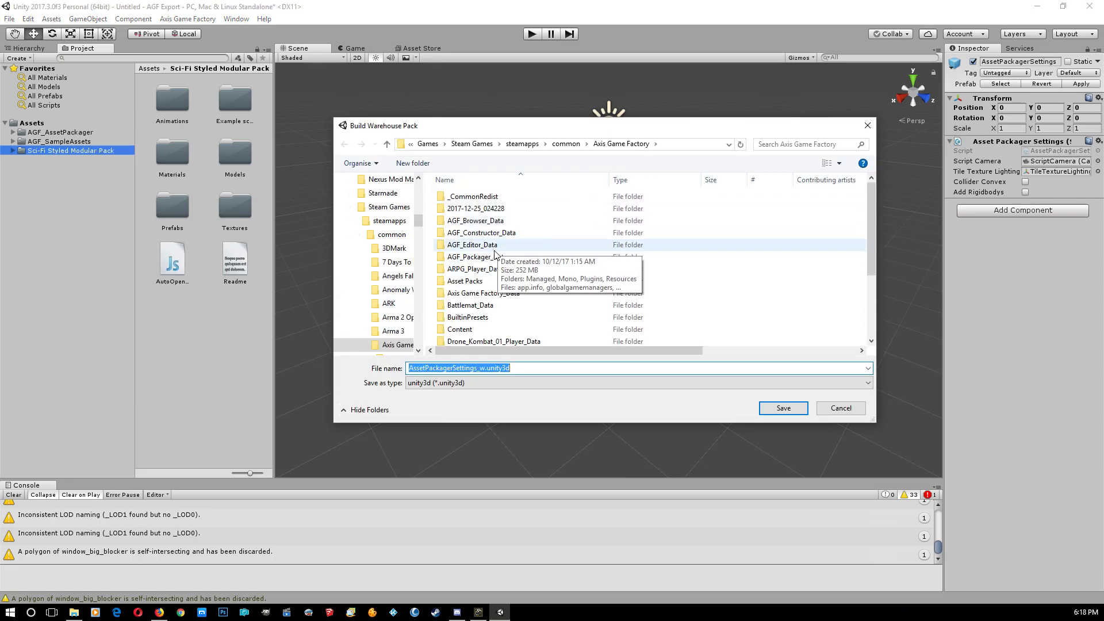
click(467, 285)
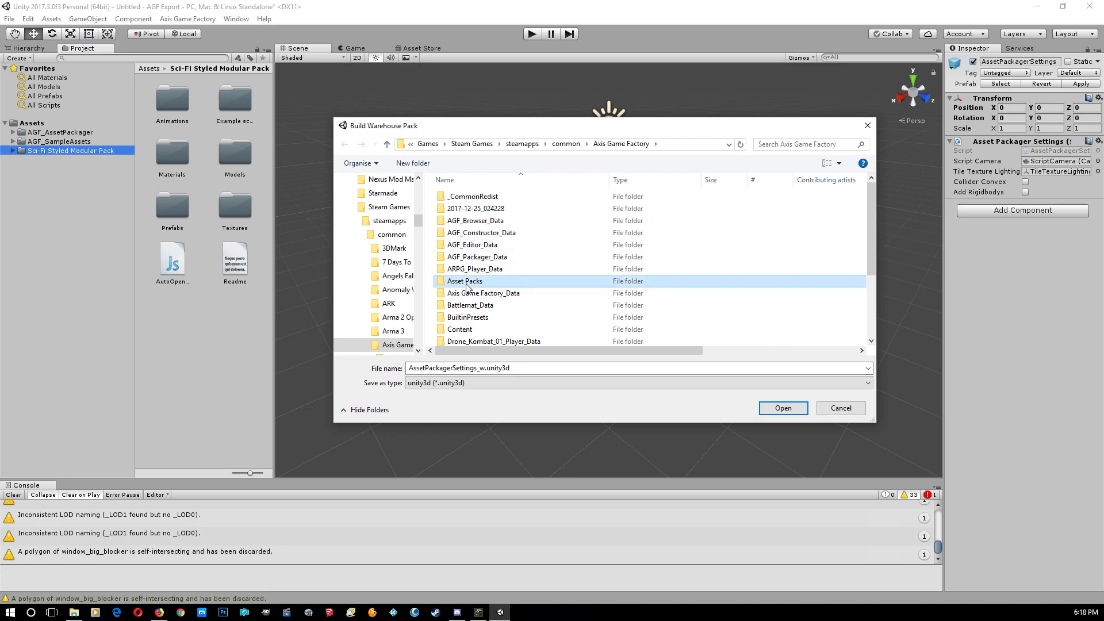
double_click(467, 282)
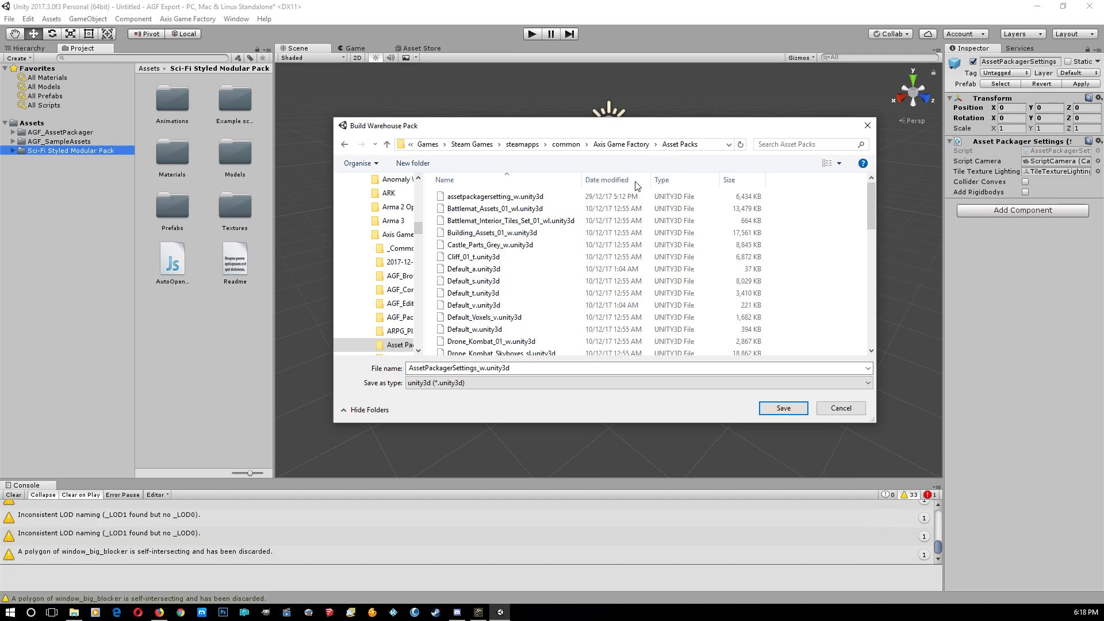
scroll(587, 280, down, 15)
click(494, 368)
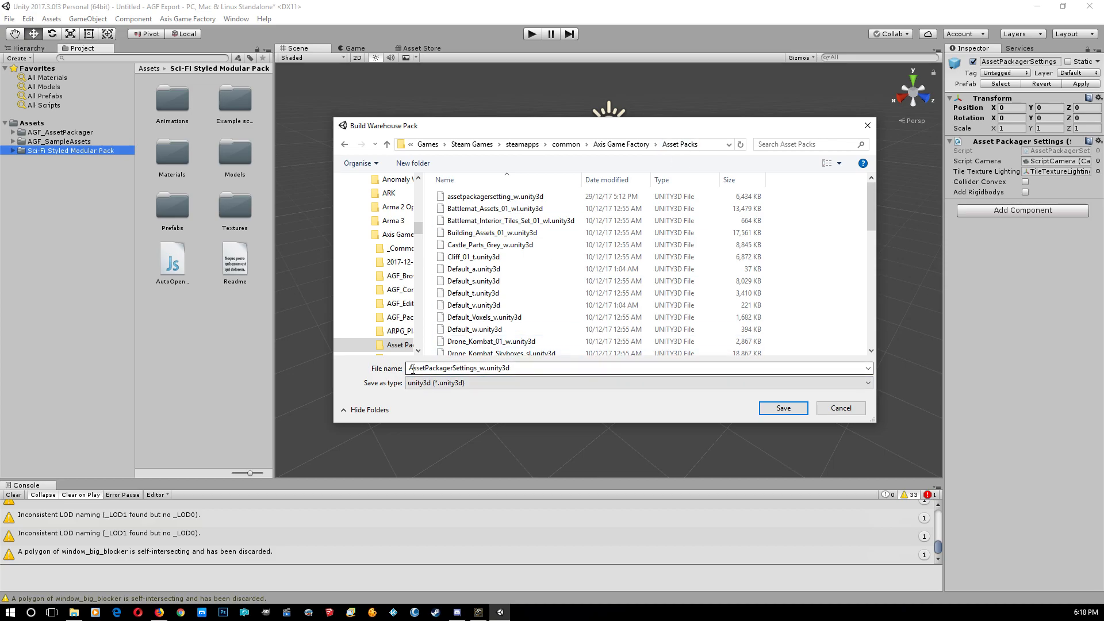
double_click(476, 372)
click(478, 369)
drag(478, 369, 537, 359)
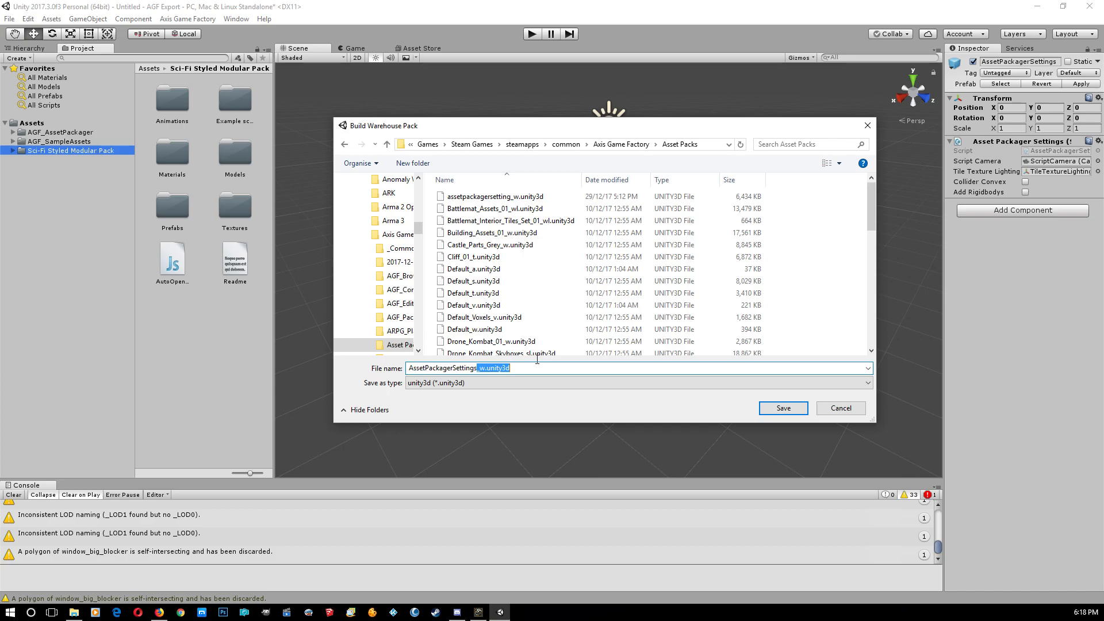
click(485, 369)
drag(485, 369, 480, 369)
drag(476, 370, 491, 372)
click(485, 372)
key(BackSpace)
key(BackSpace)
click(838, 409)
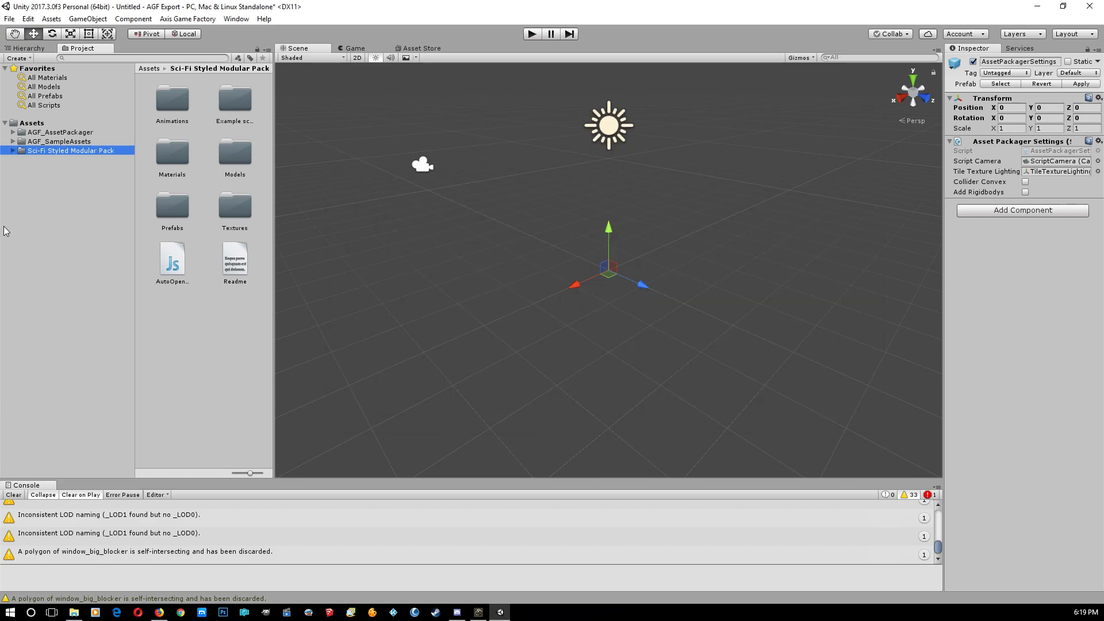
right_click(63, 151)
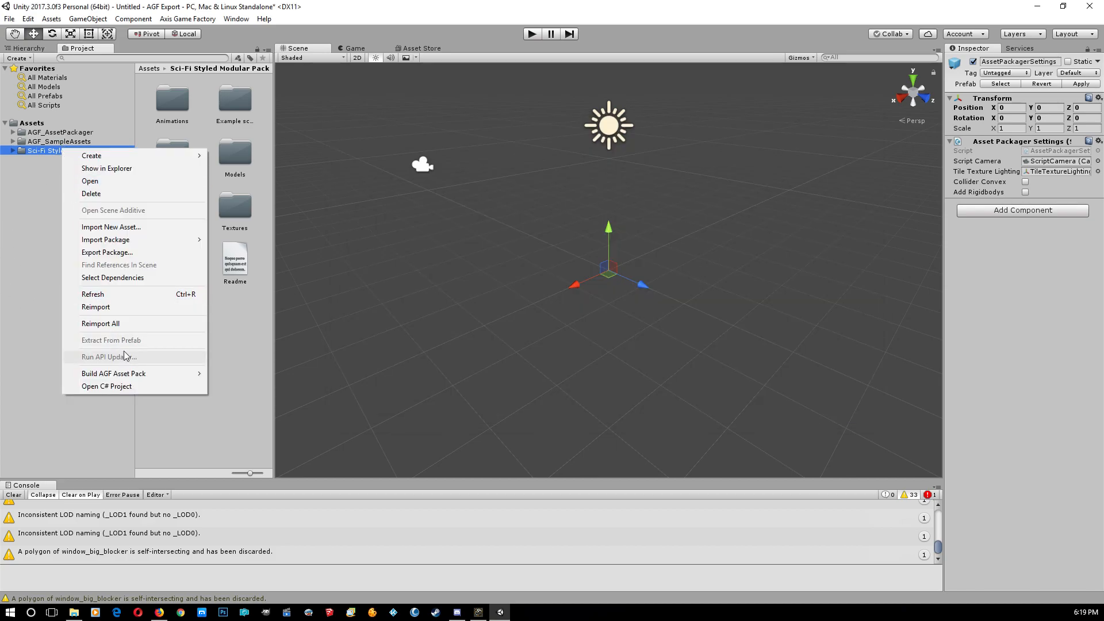
mouse_move(153, 378)
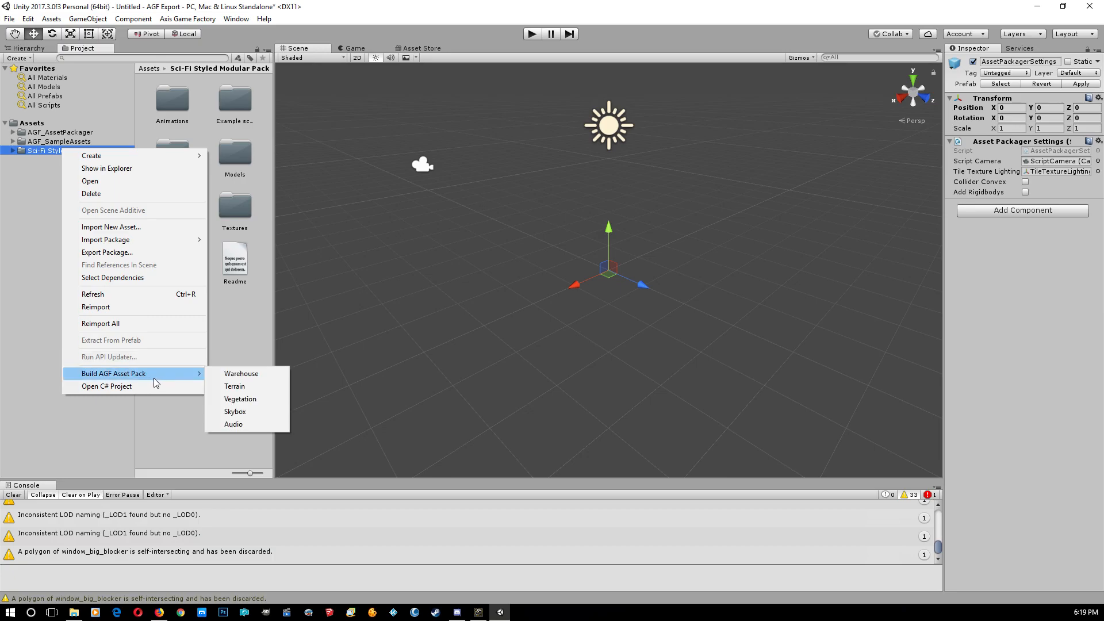
click(253, 411)
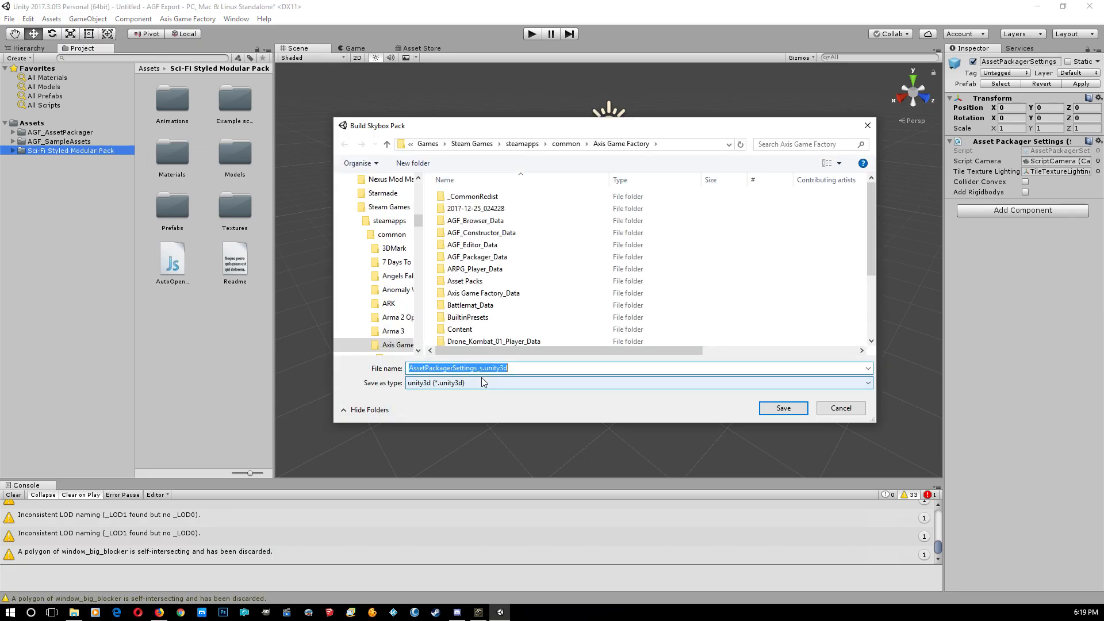
click(480, 368)
drag(477, 368, 483, 368)
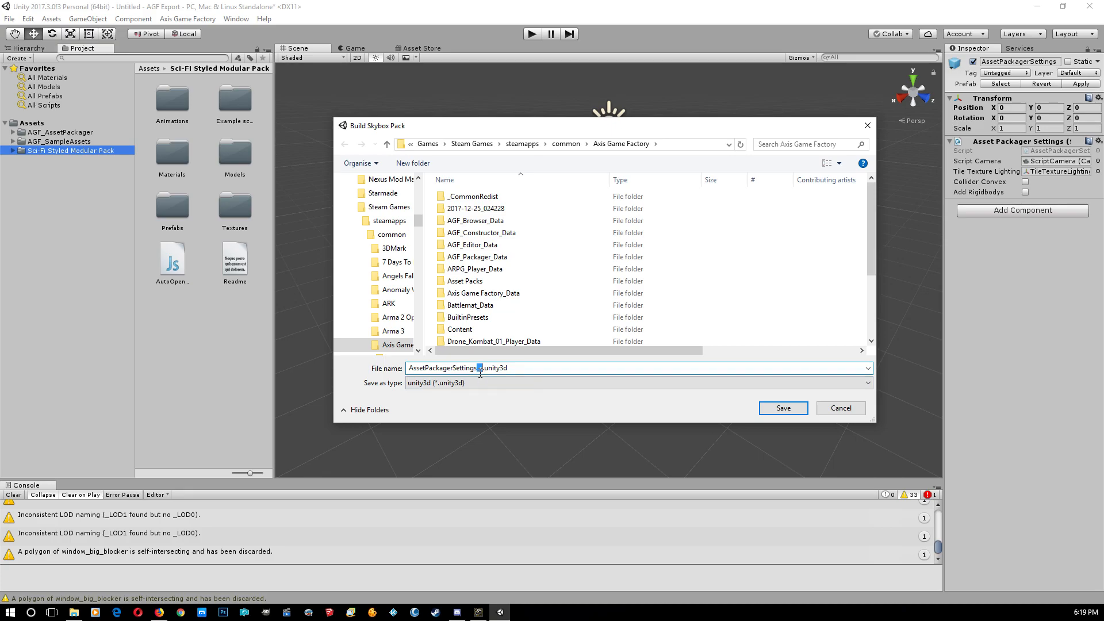
click(822, 408)
Build a Warehouse AGF asset pack from the Sci-Fi Styled Modular Pack folder and save it in Asset Packs as A_Rabid_Test_w.unity3d.
right_click(120, 150)
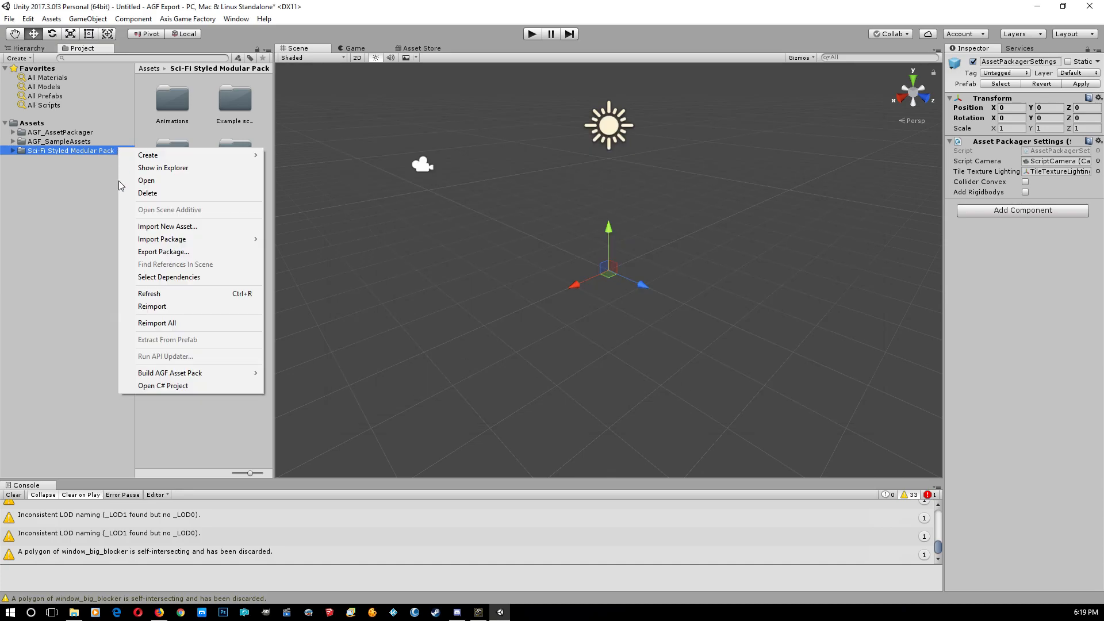
click(297, 373)
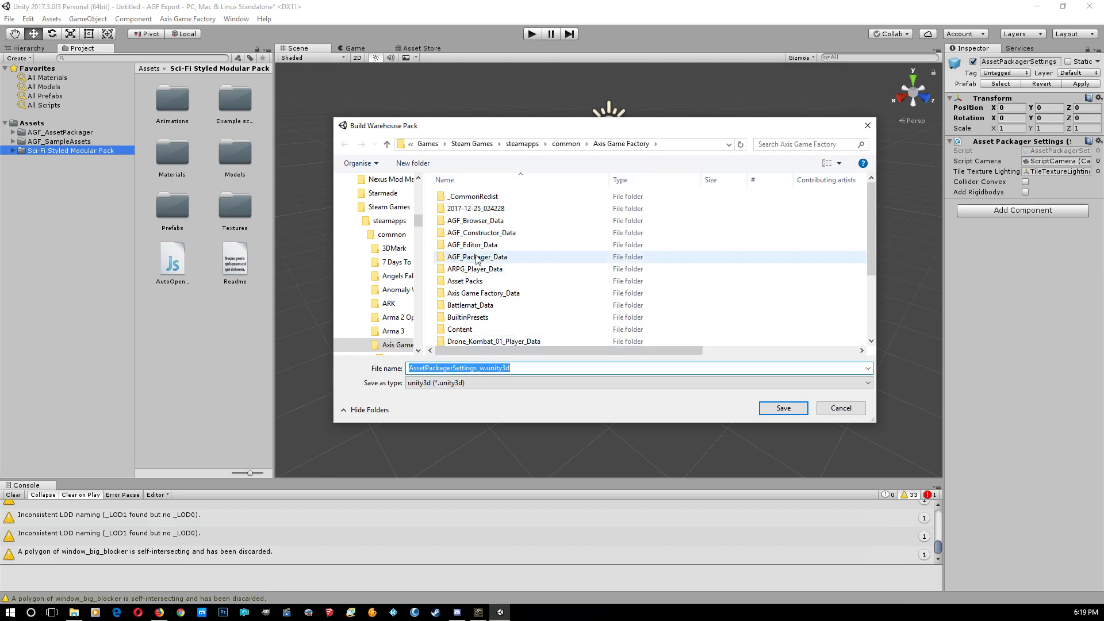
scroll(550, 236, down, 3)
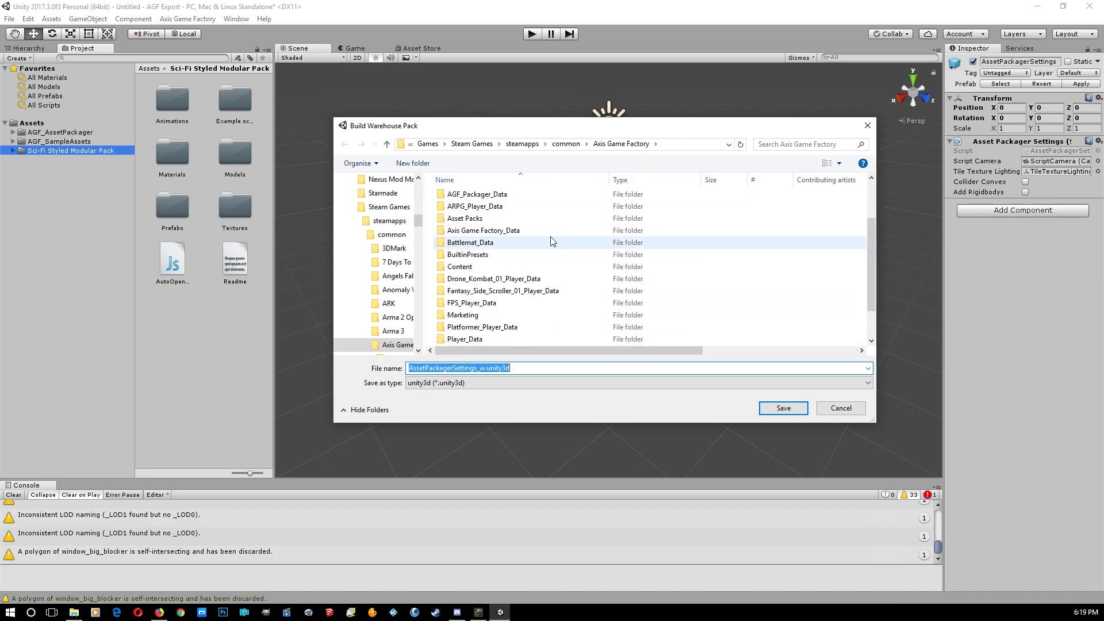
scroll(517, 276, up, 3)
double_click(486, 280)
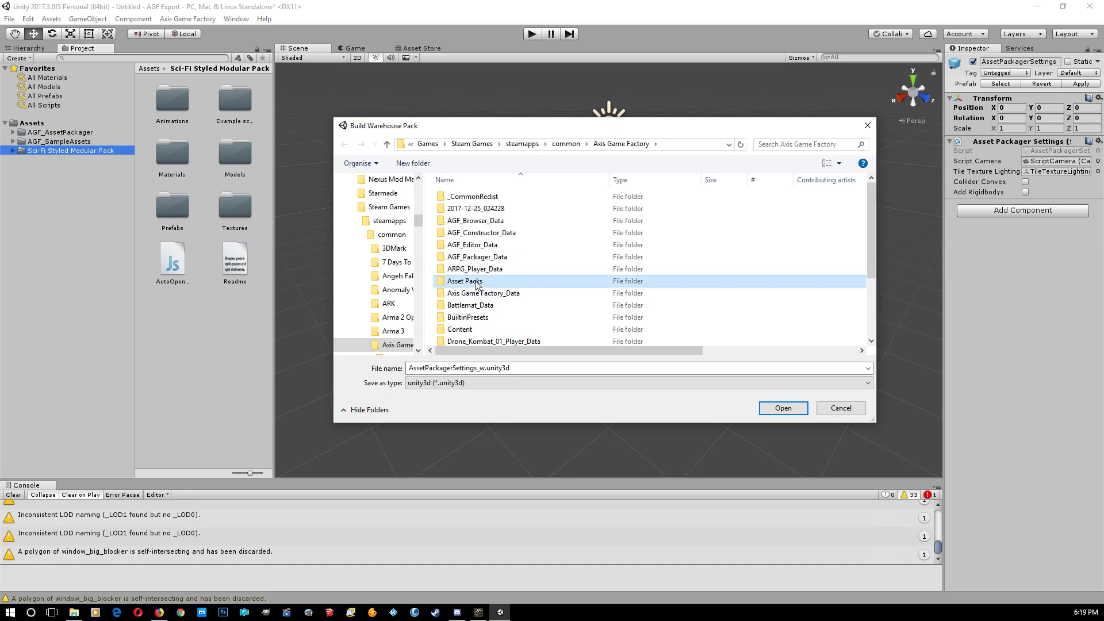
click(493, 367)
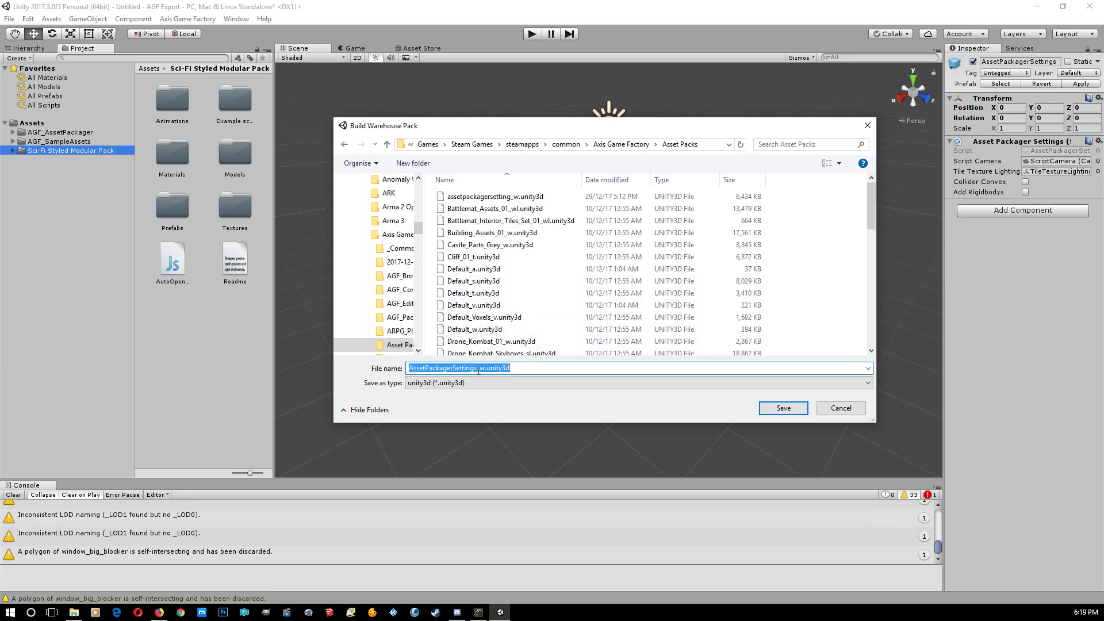
drag(480, 368, 394, 370)
key(BackSpace)
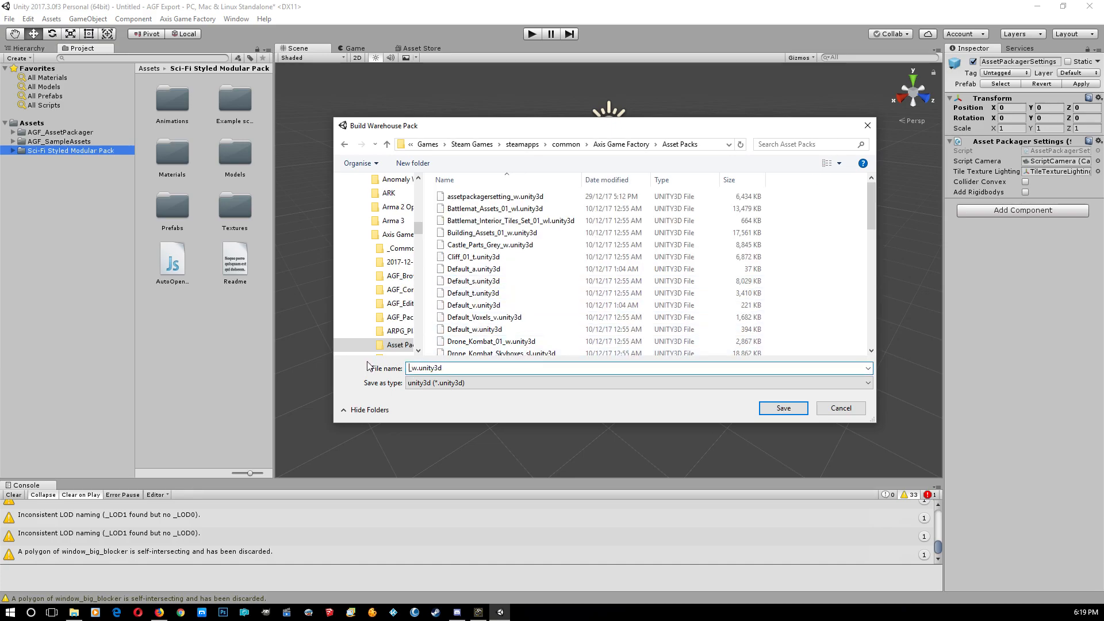
text(A_Rabid_Test)
drag(449, 368, 555, 384)
click(555, 368)
click(774, 411)
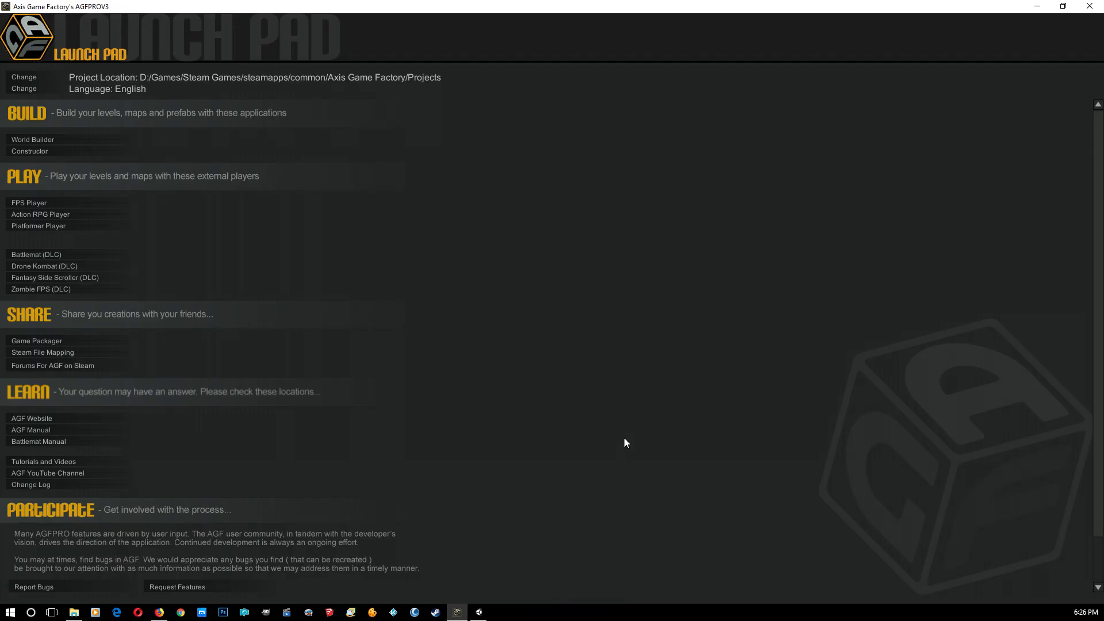
Check the a_rabid_test_w.unity3d file in Axis Game Factory's Asset Packs folder in File Explorer, and return to Unity.
click(489, 601)
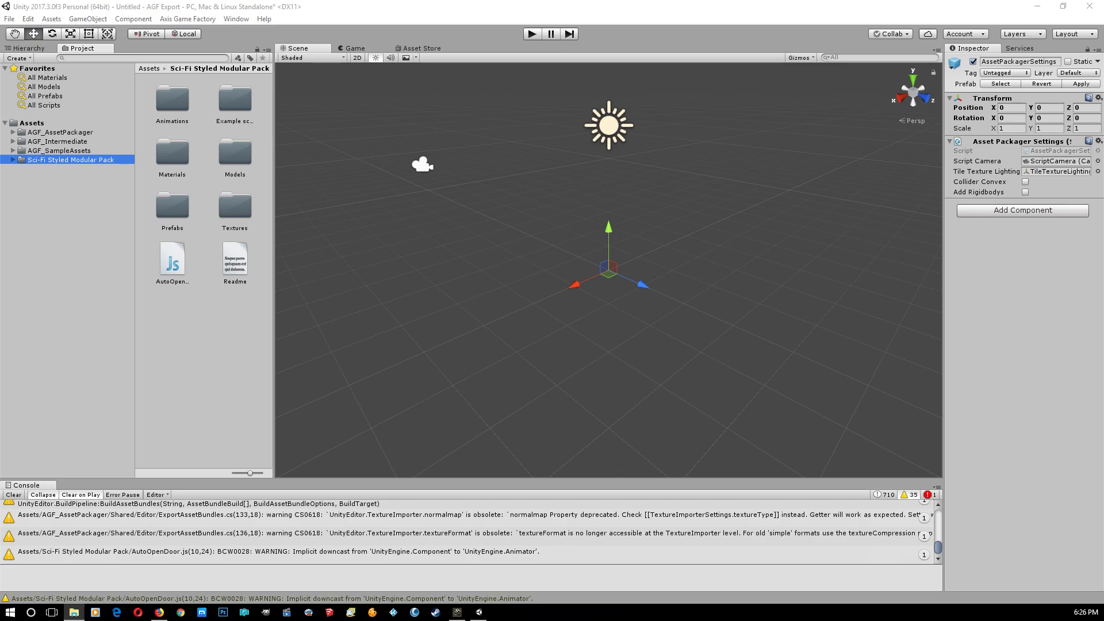
drag(1103, 144, 485, 99)
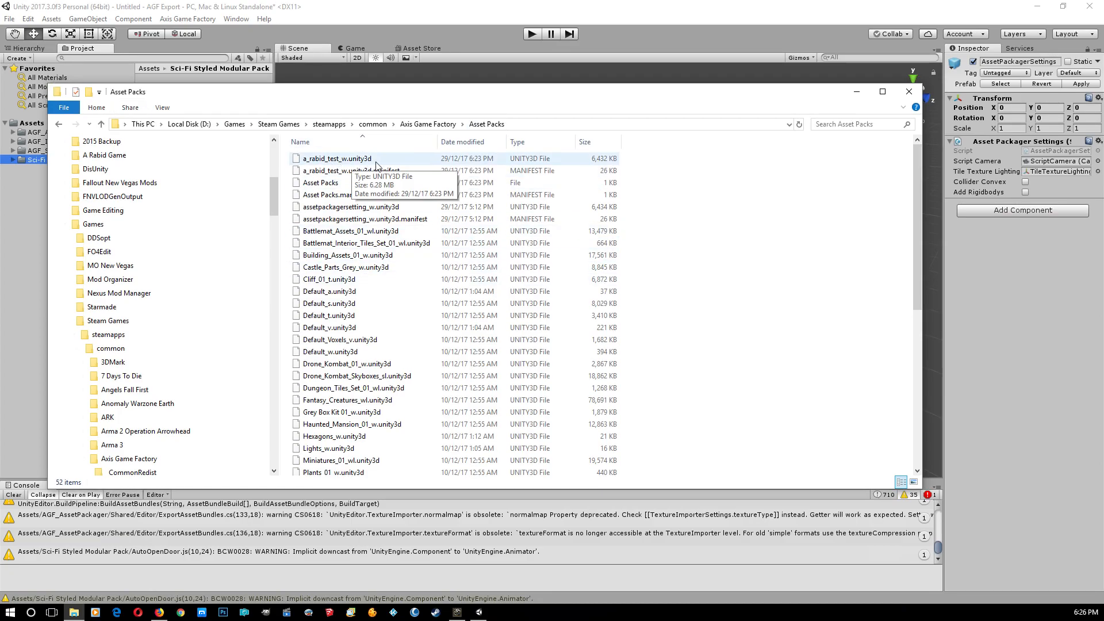
click(339, 162)
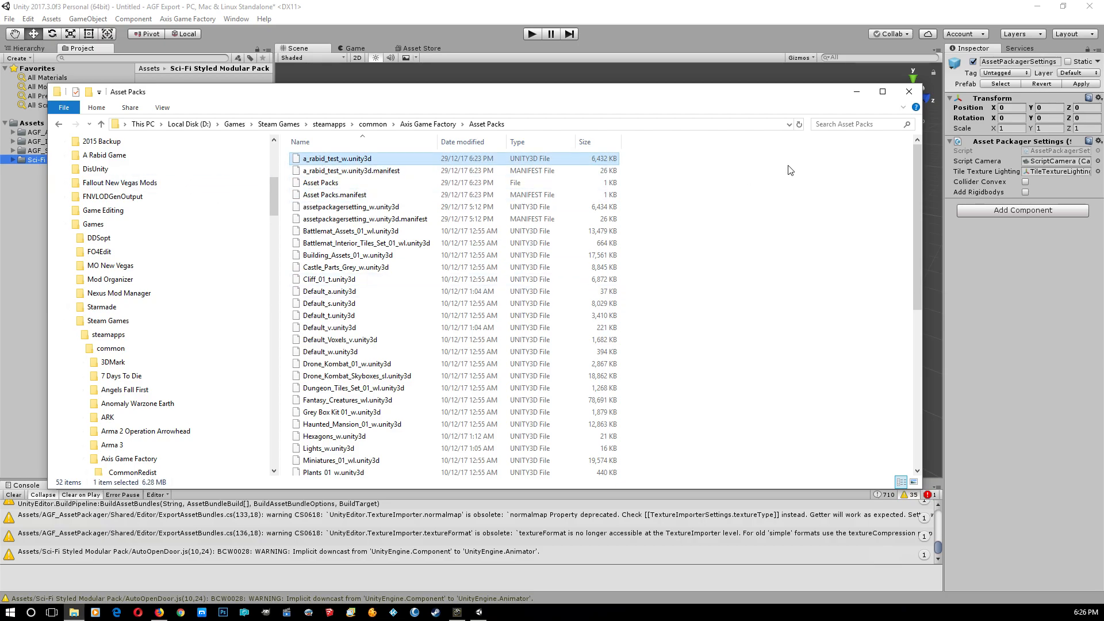
click(905, 93)
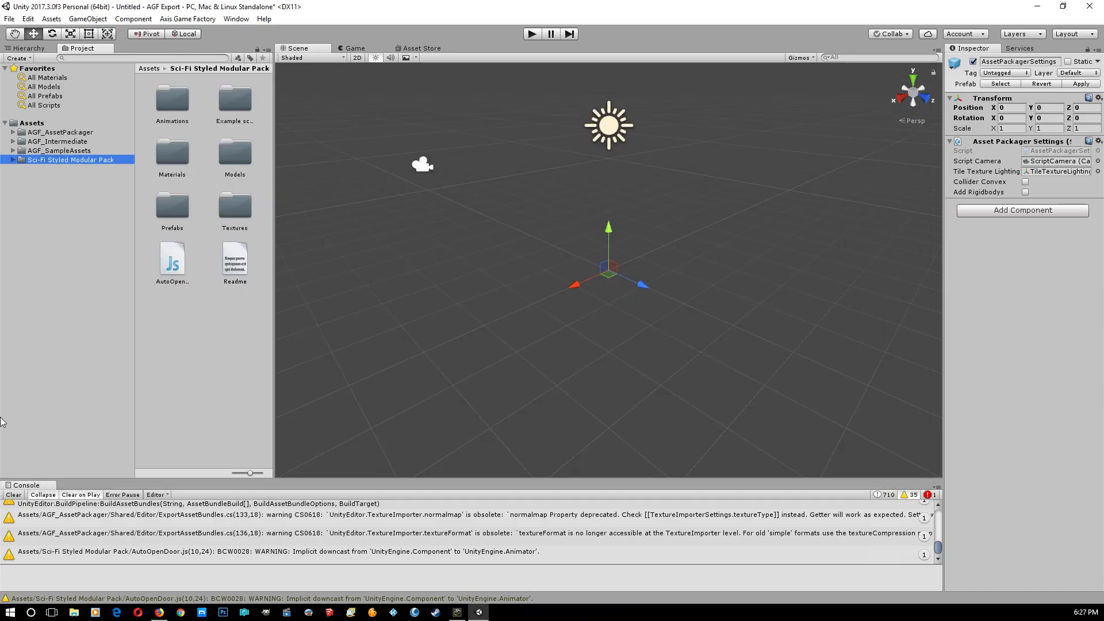
Examine the AGF_Intermediate folder and the category folders inside its Warehouse subfolder.
click(55, 145)
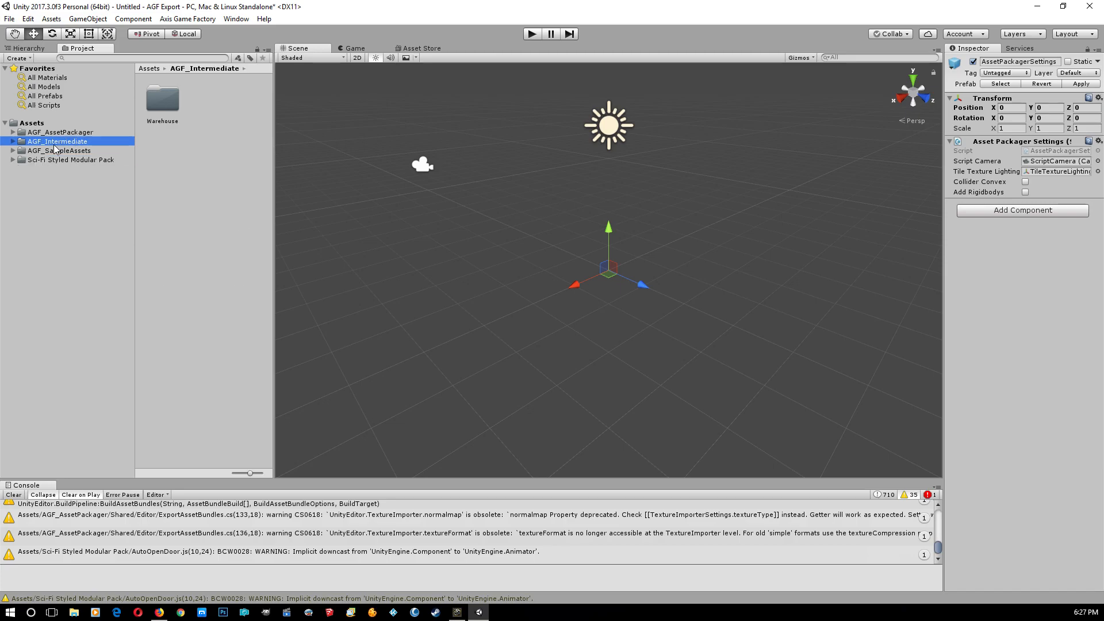
double_click(162, 101)
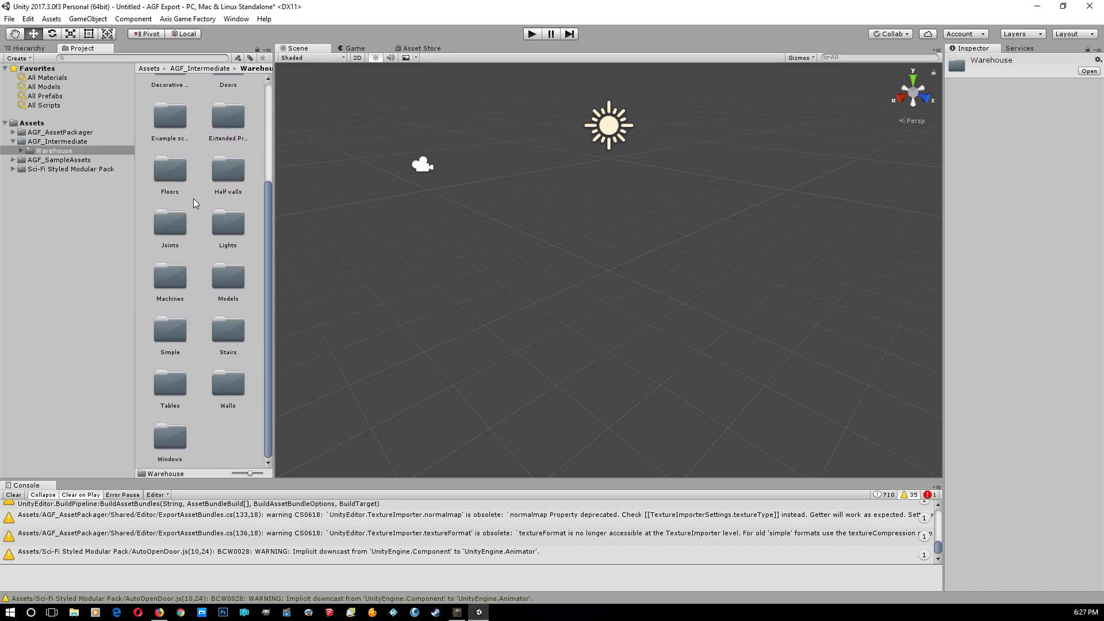
scroll(196, 197, up, 3)
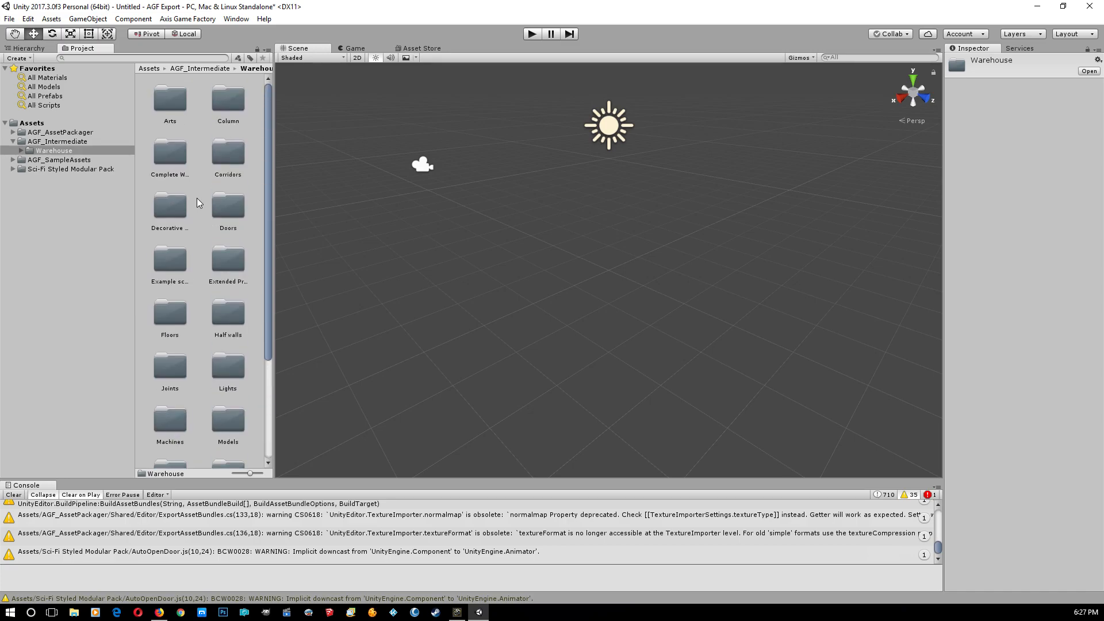
click(56, 141)
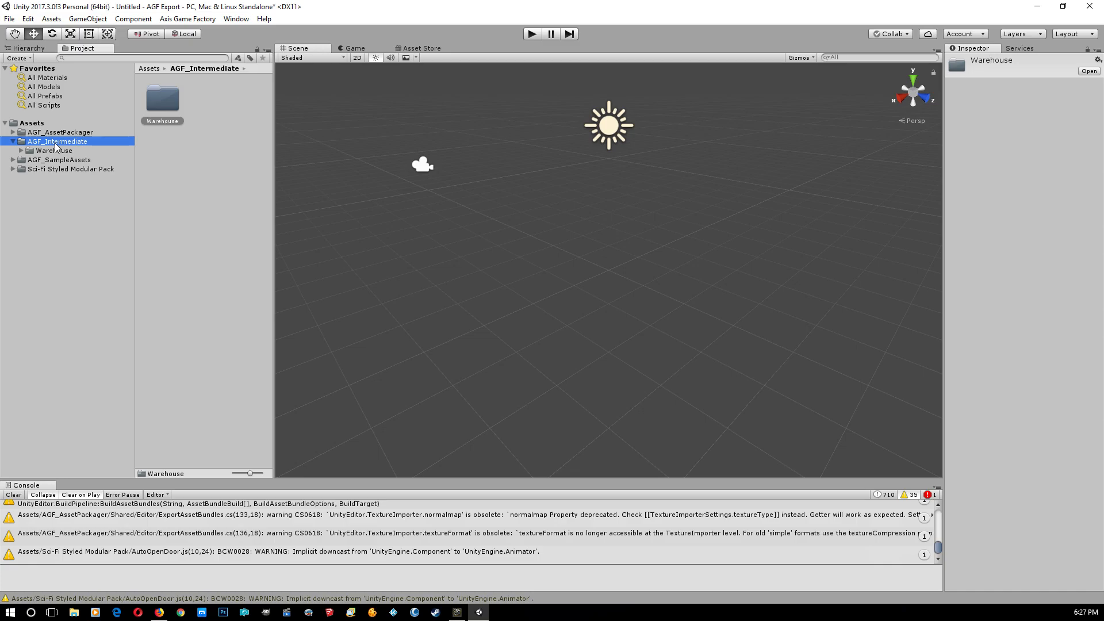
click(13, 142)
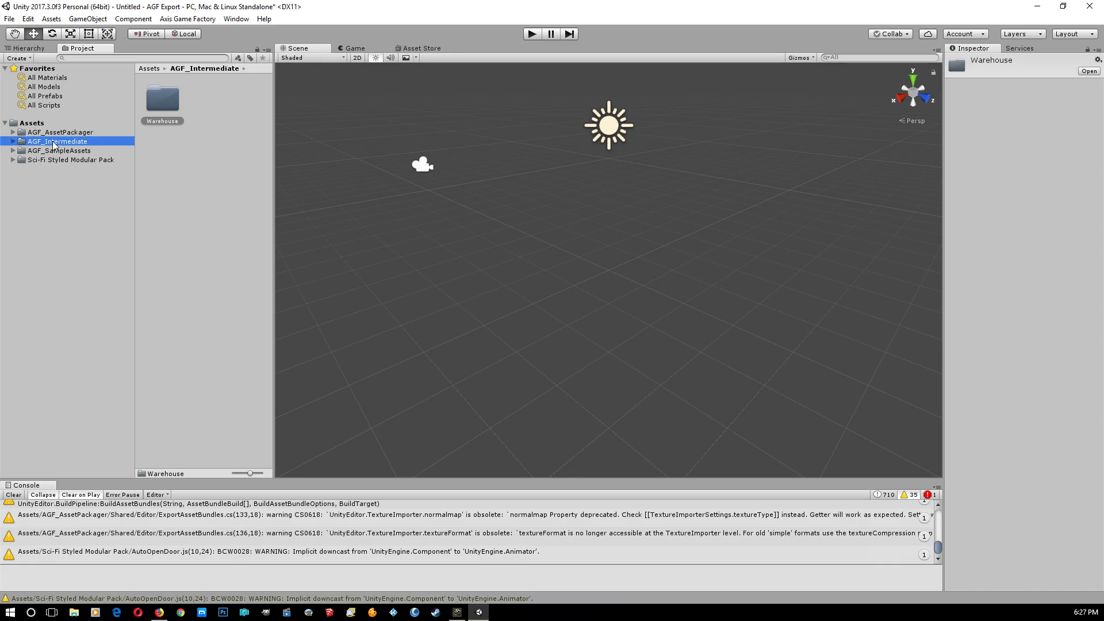
double_click(150, 108)
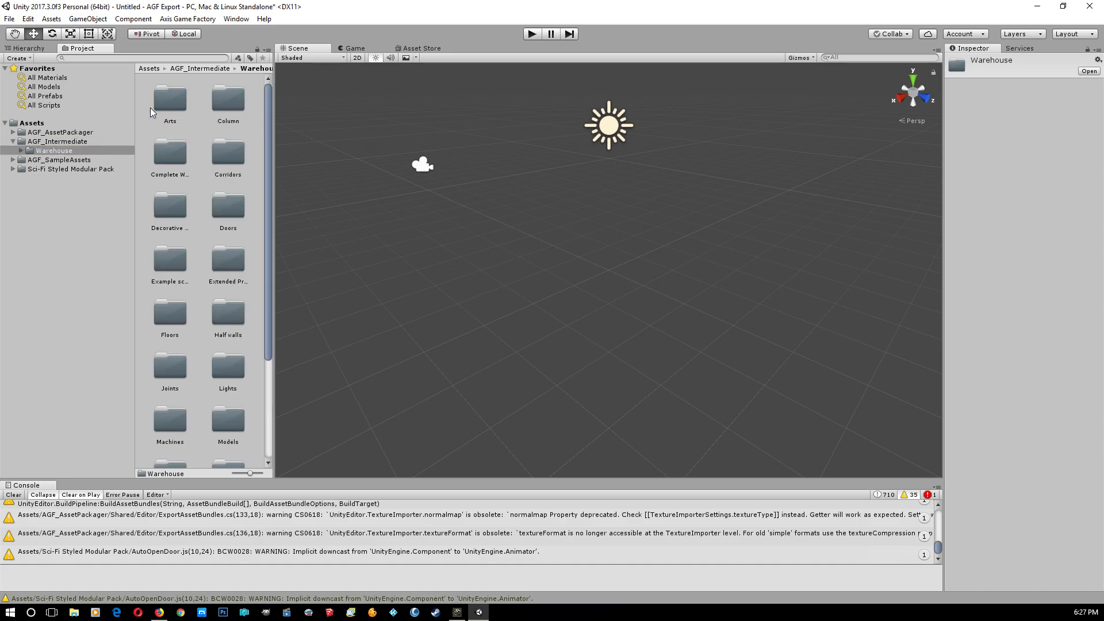
scroll(205, 243, down, 2)
scroll(205, 243, up, 3)
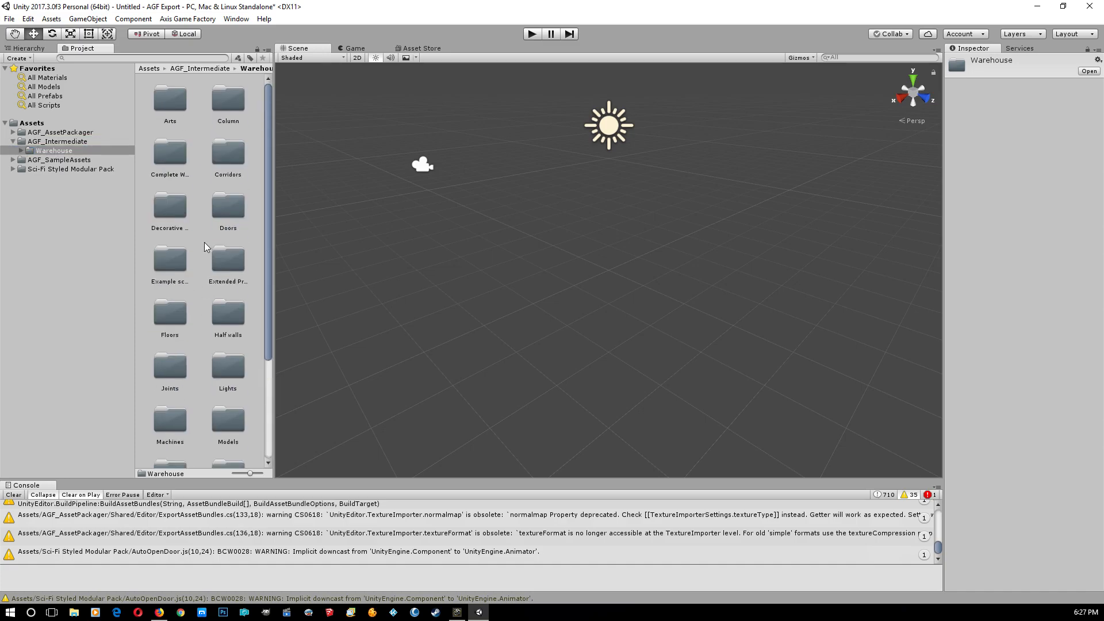
click(56, 142)
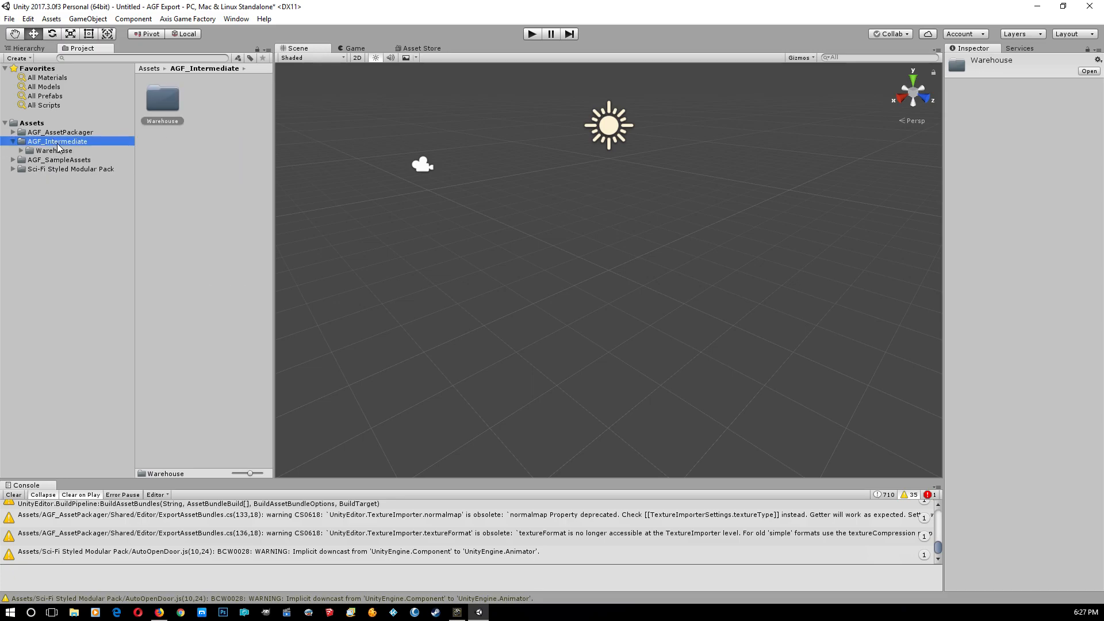
click(58, 149)
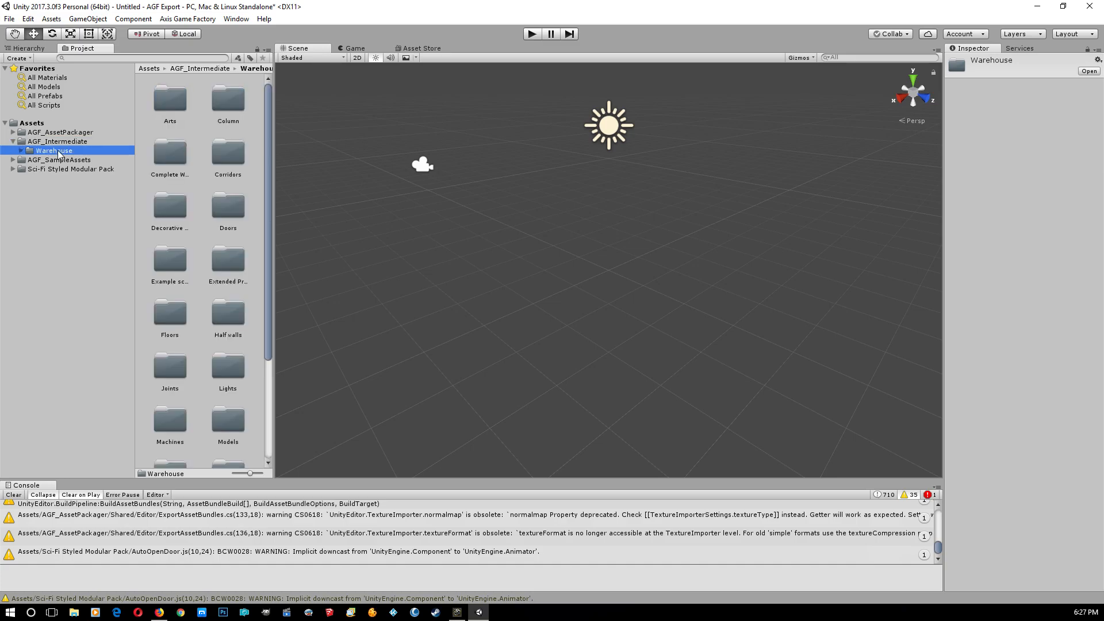
Examine the Warehouse folder inside AGF_Intermediate and the Build AGF Asset Pack types offered for it.
click(58, 142)
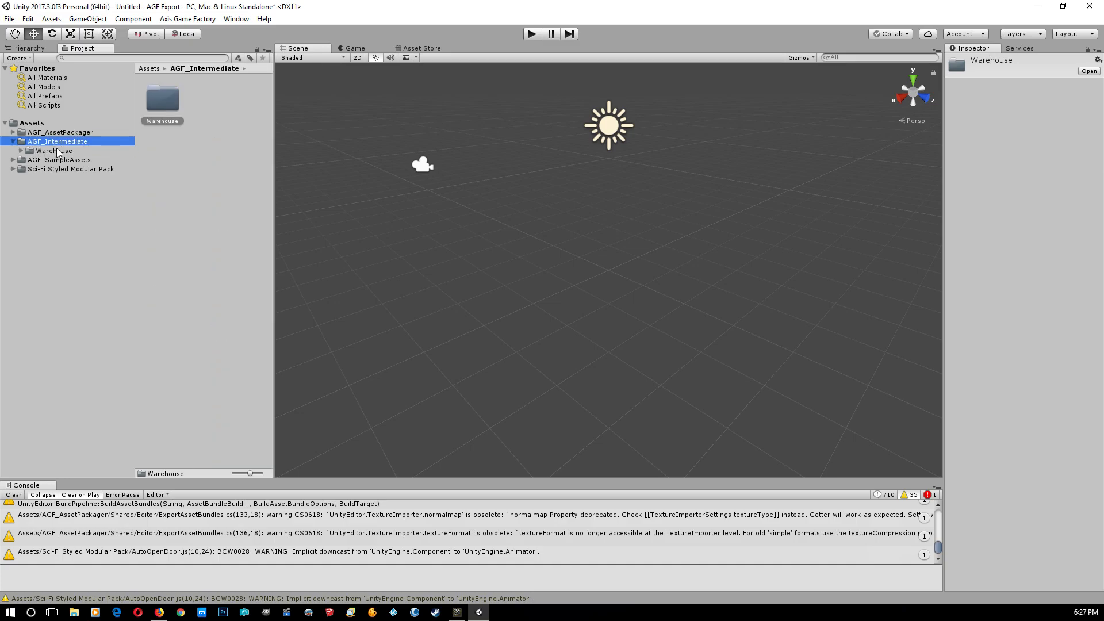
click(62, 150)
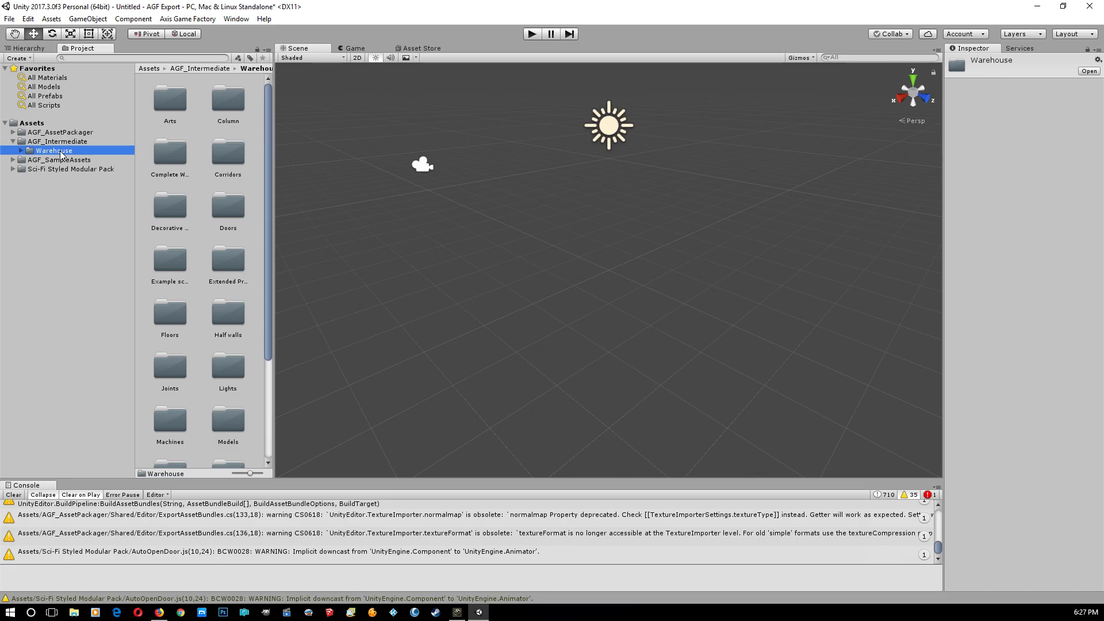
right_click(62, 154)
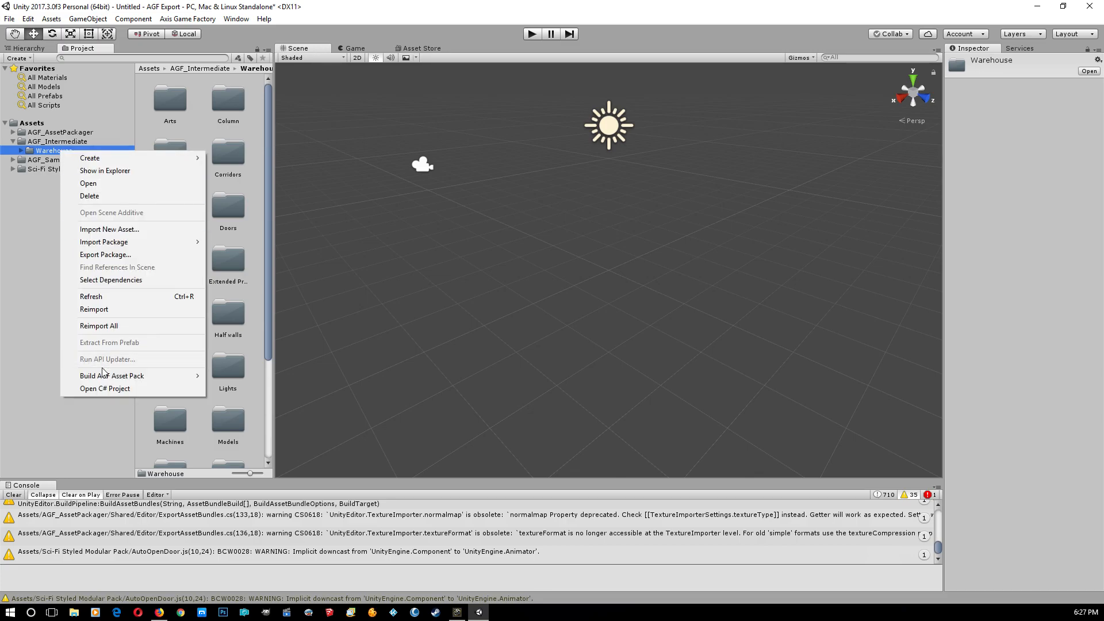
mouse_move(107, 376)
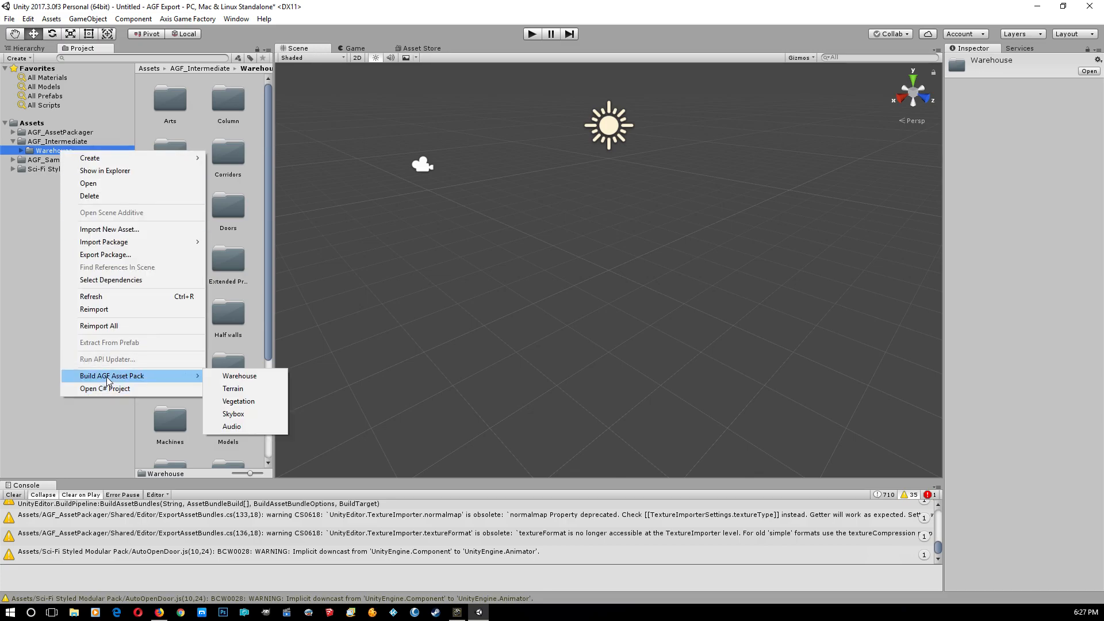
click(235, 382)
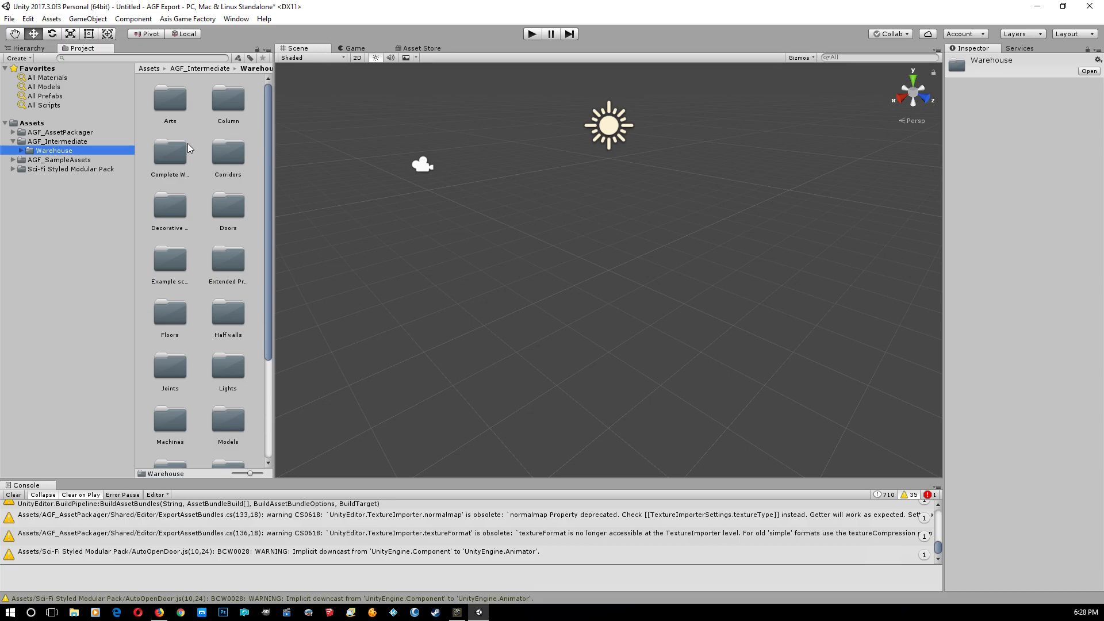
right_click(53, 153)
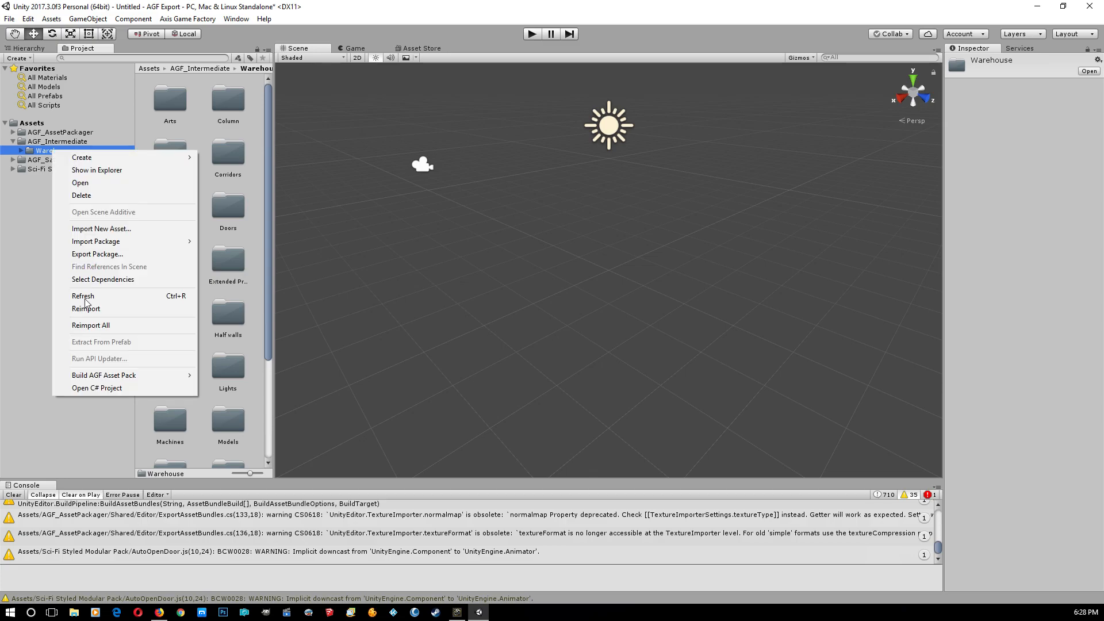
click(463, 6)
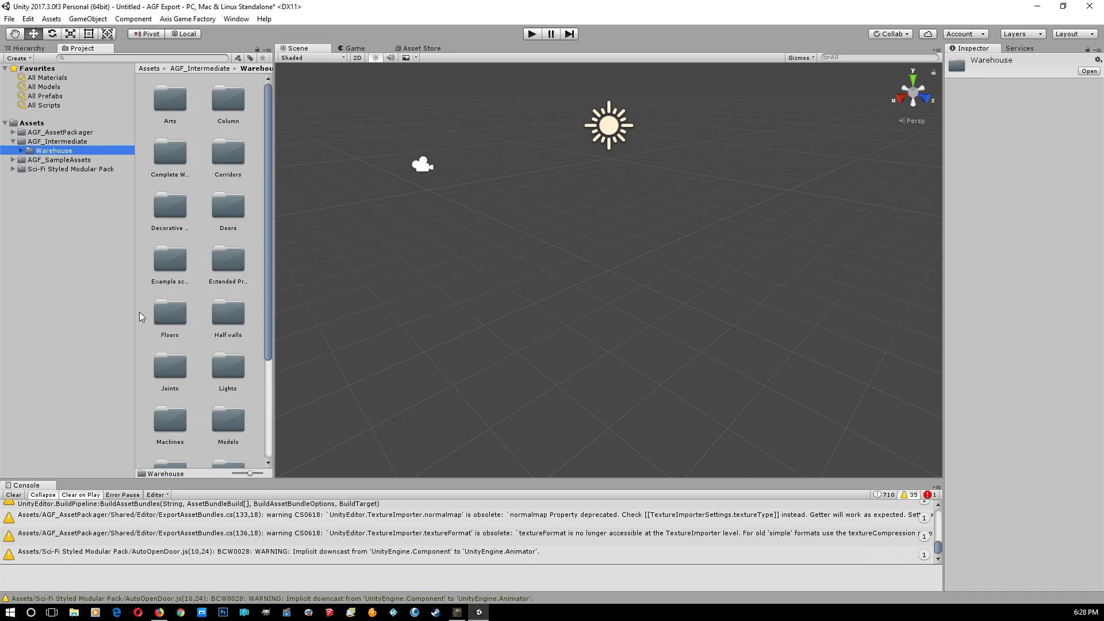
Close Unity without saving the scene, and launch World Builder from the Axis Game Factory Launch Pad in a maximized window.
click(1099, 5)
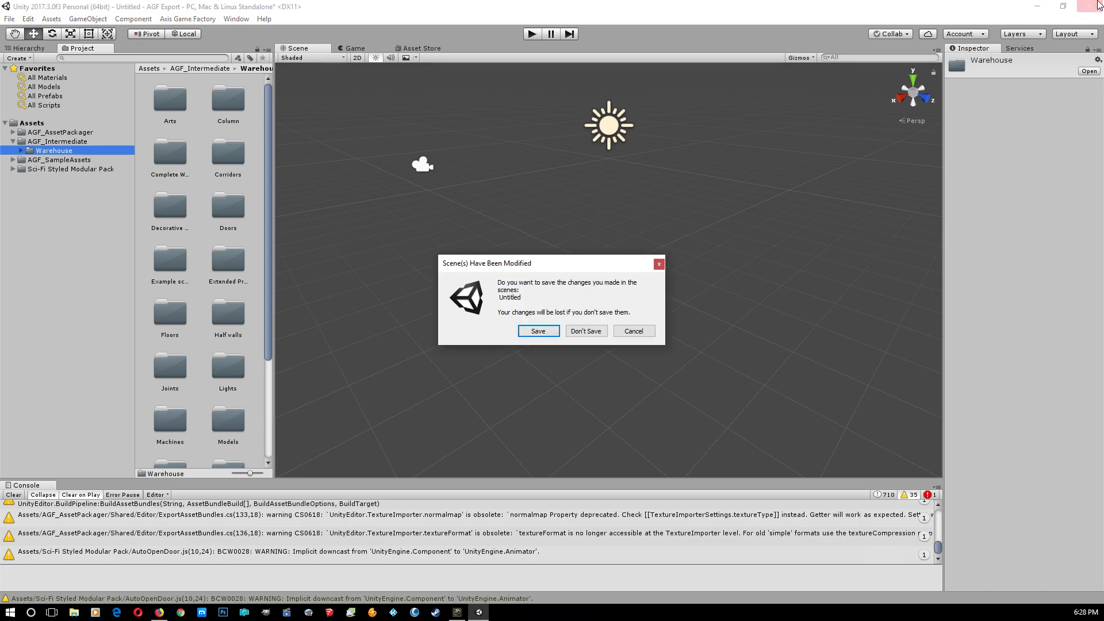
click(585, 336)
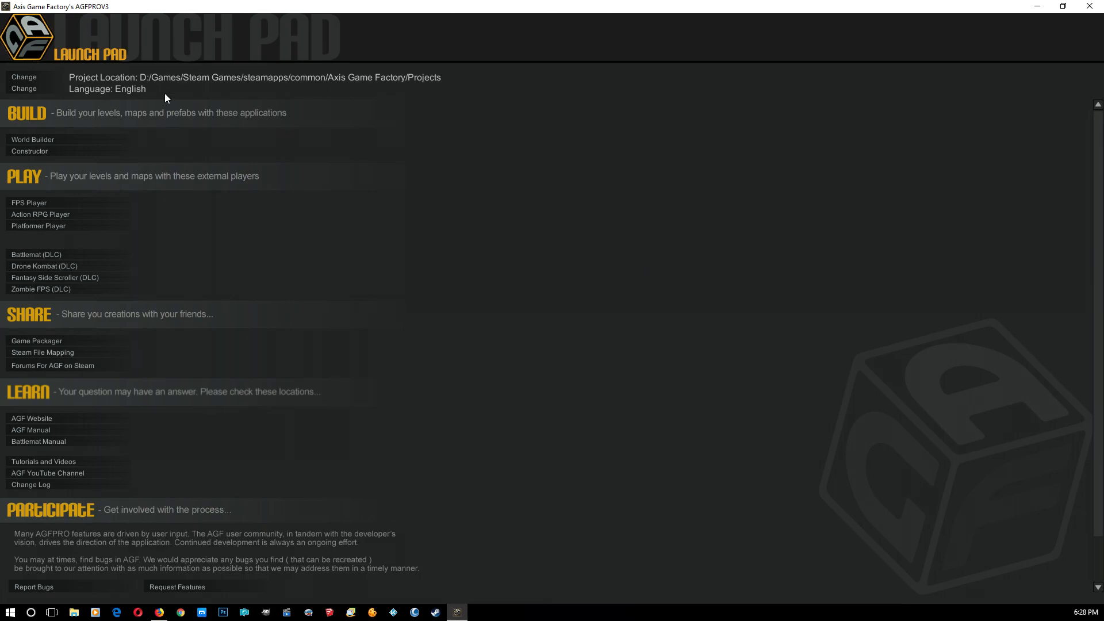
click(31, 140)
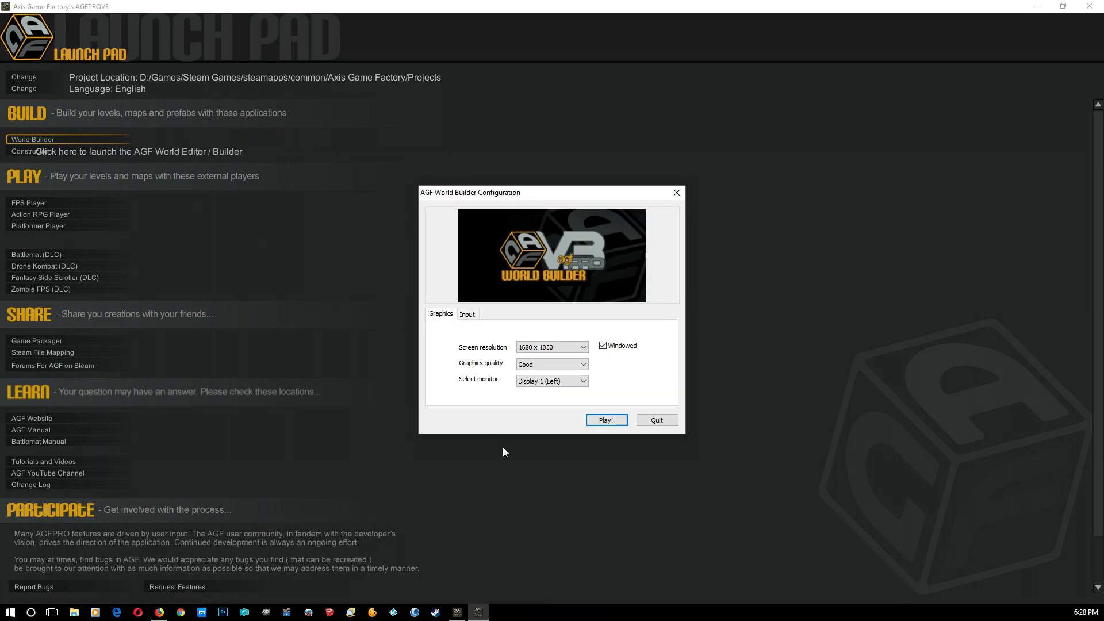
click(604, 421)
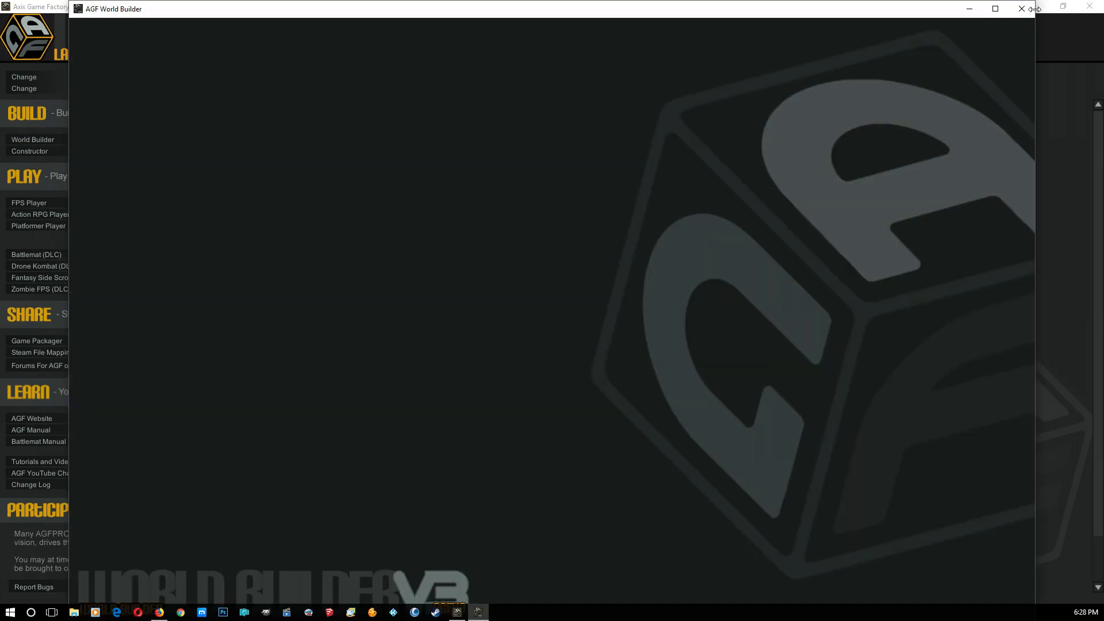
click(995, 8)
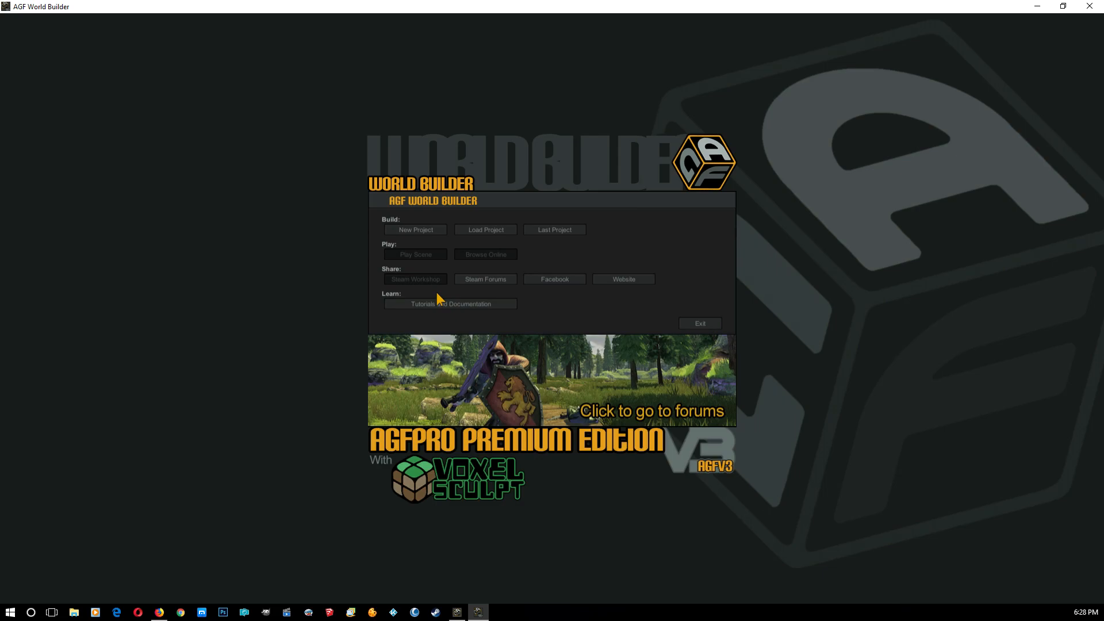
Load the existing scene New Scene_04.agfs from the "attempted import terrain" project.
click(482, 229)
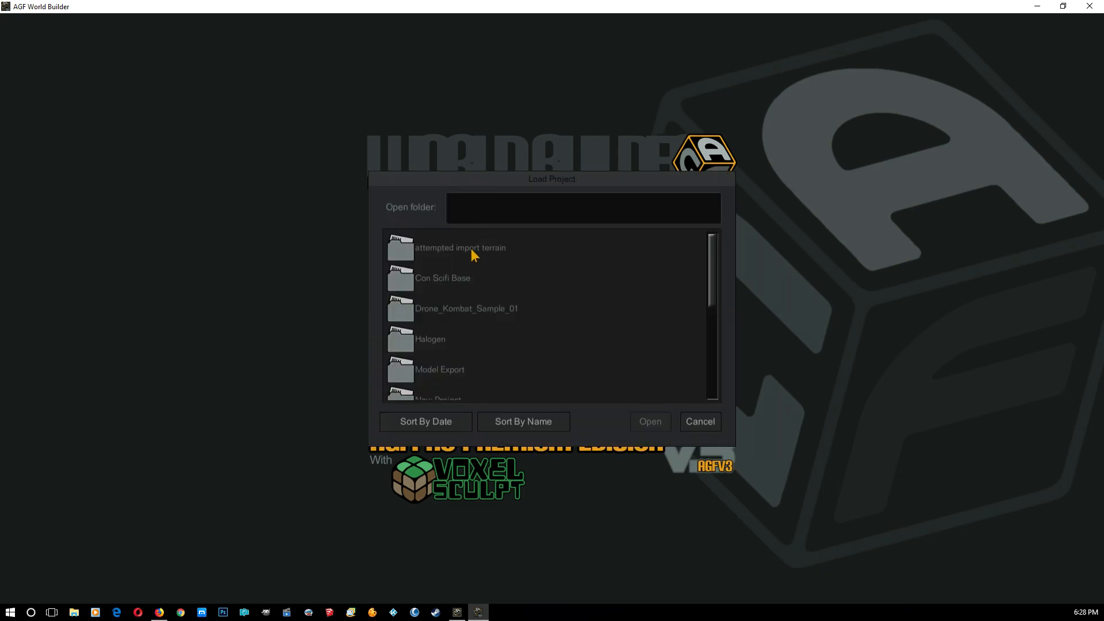
double_click(470, 249)
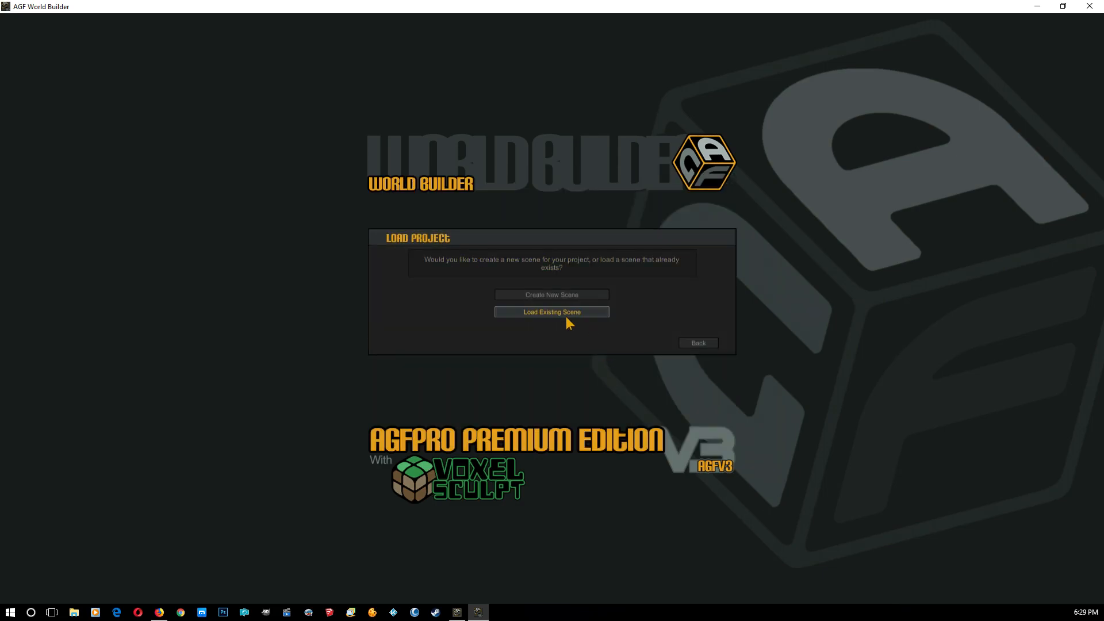
click(564, 311)
scroll(564, 310, down, 5)
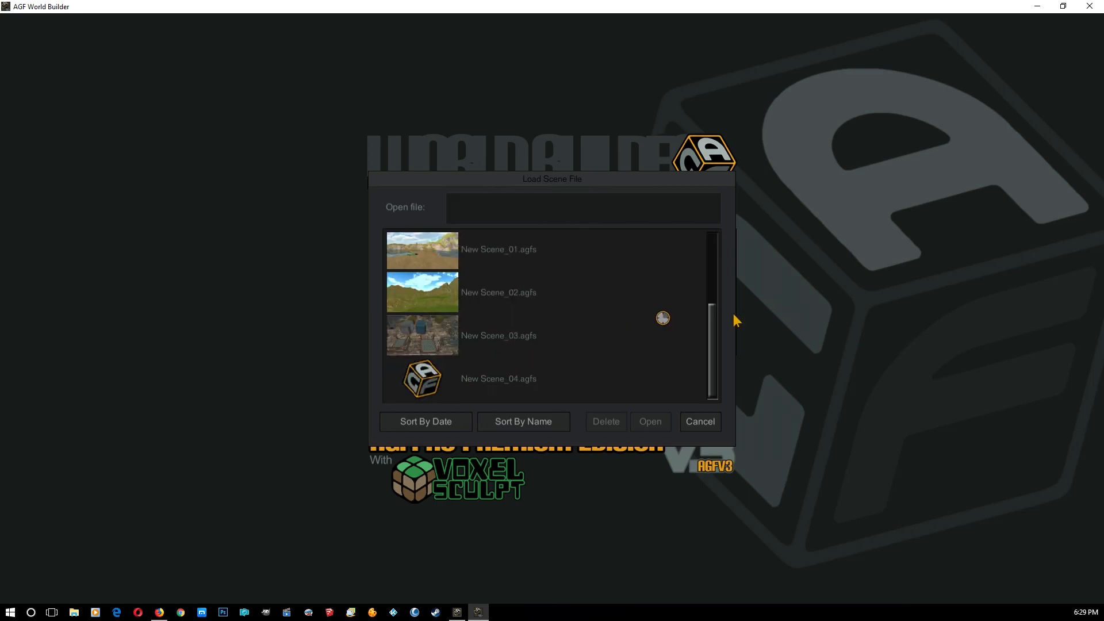
click(447, 381)
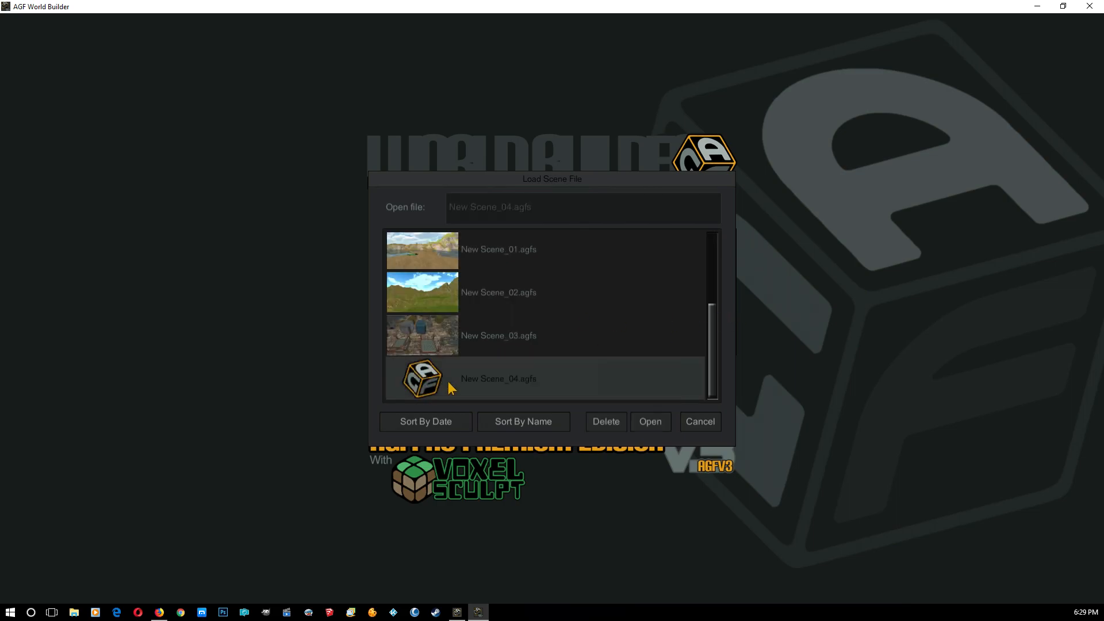
click(649, 422)
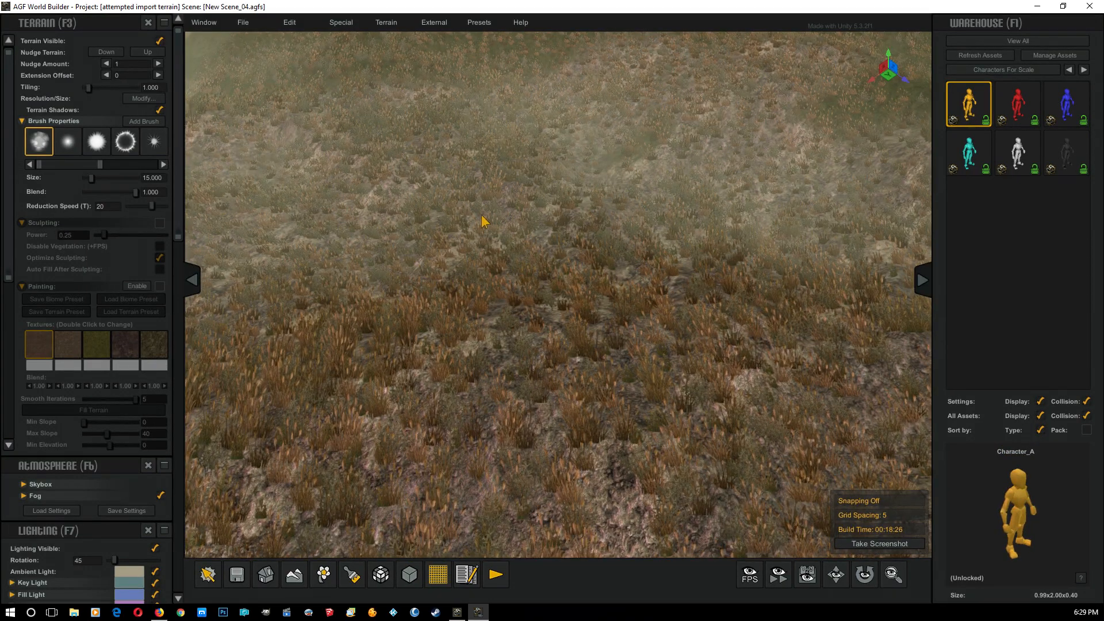
Look through the Warehouse asset categories, from Characters For Scale through Default and Special to Voxels.
click(990, 70)
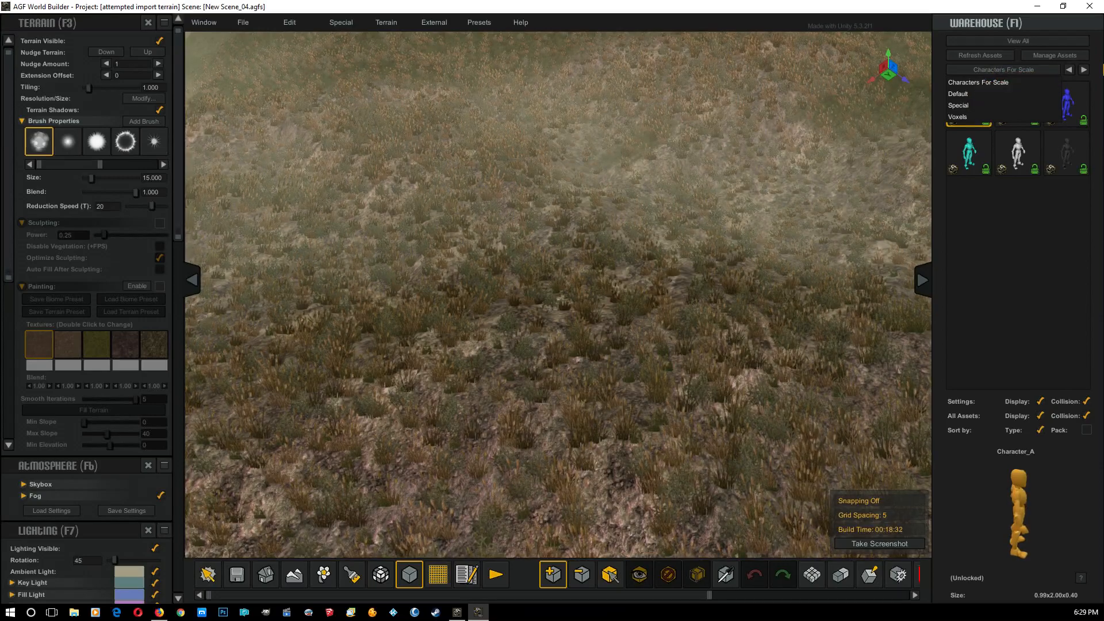
click(1083, 70)
click(1083, 70)
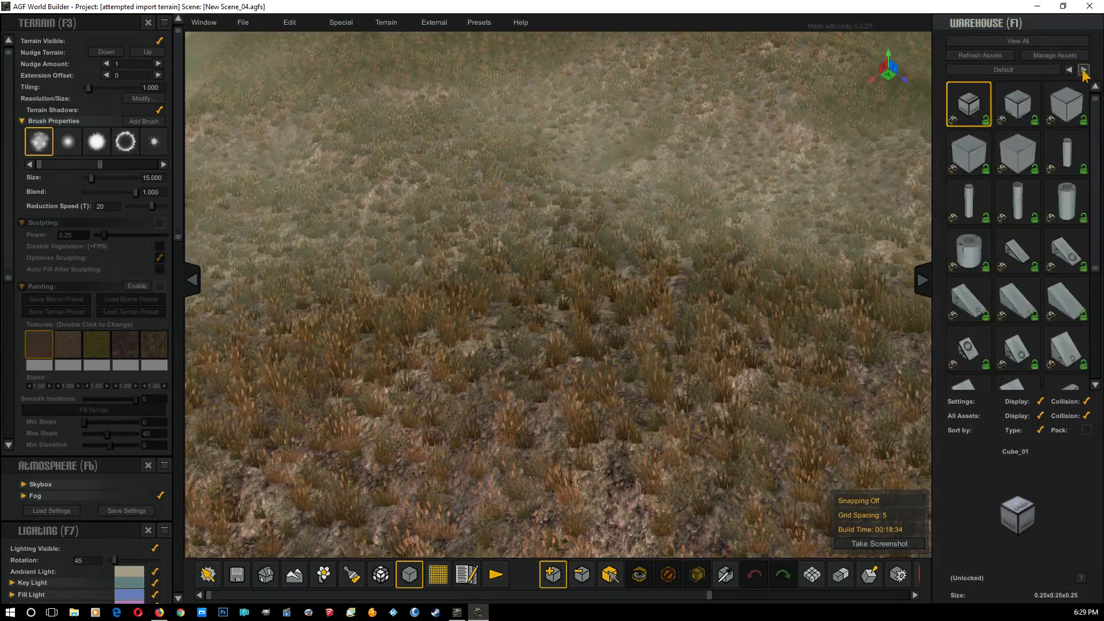
click(1083, 70)
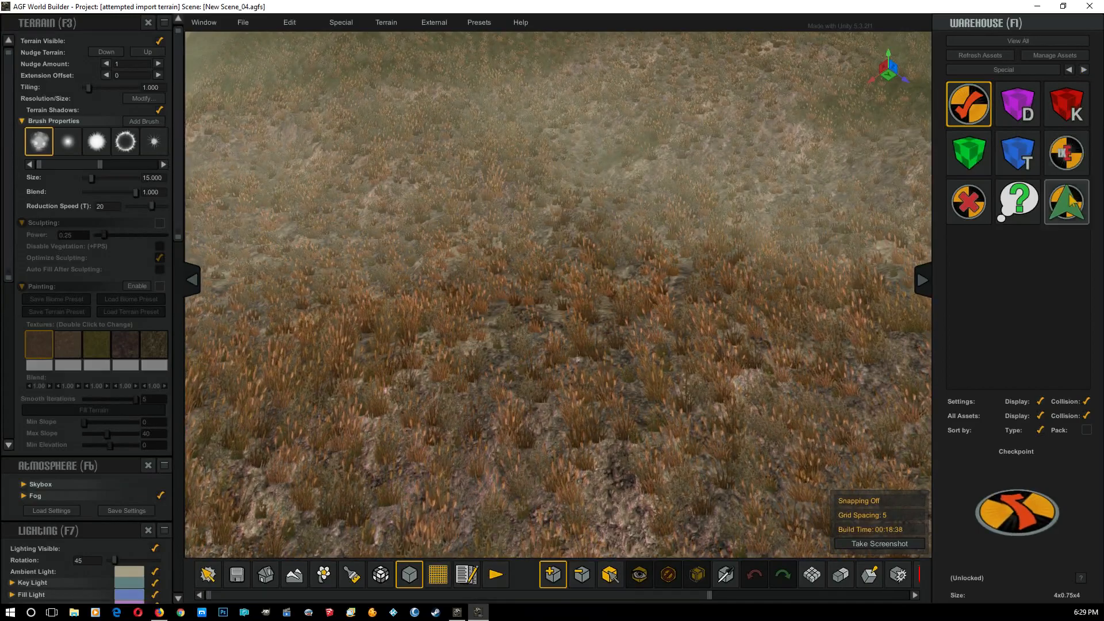
click(1083, 69)
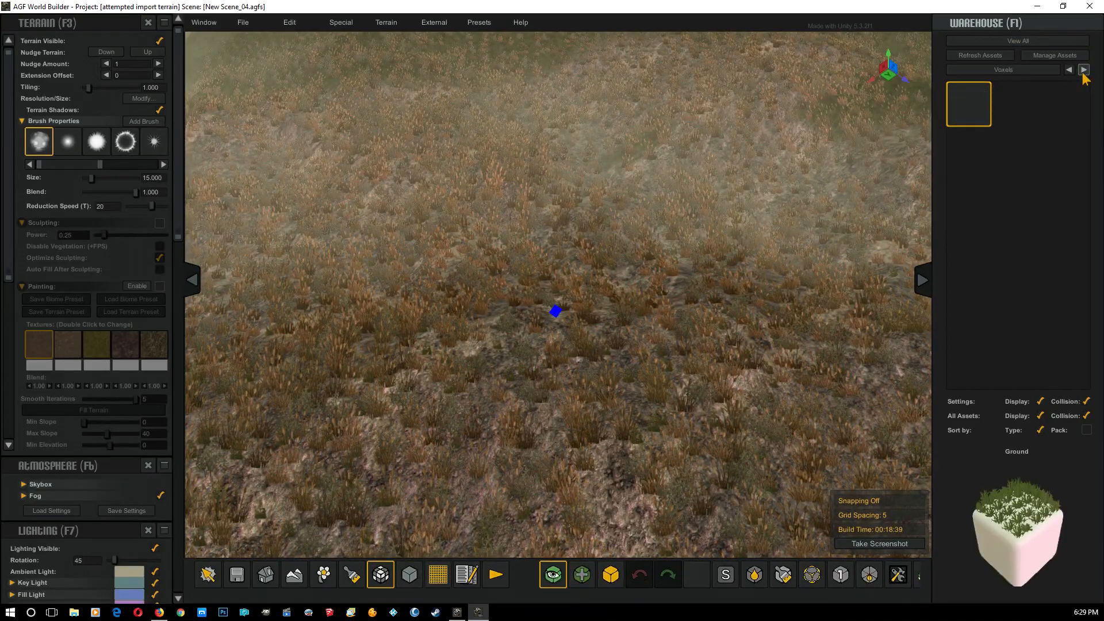
click(1083, 70)
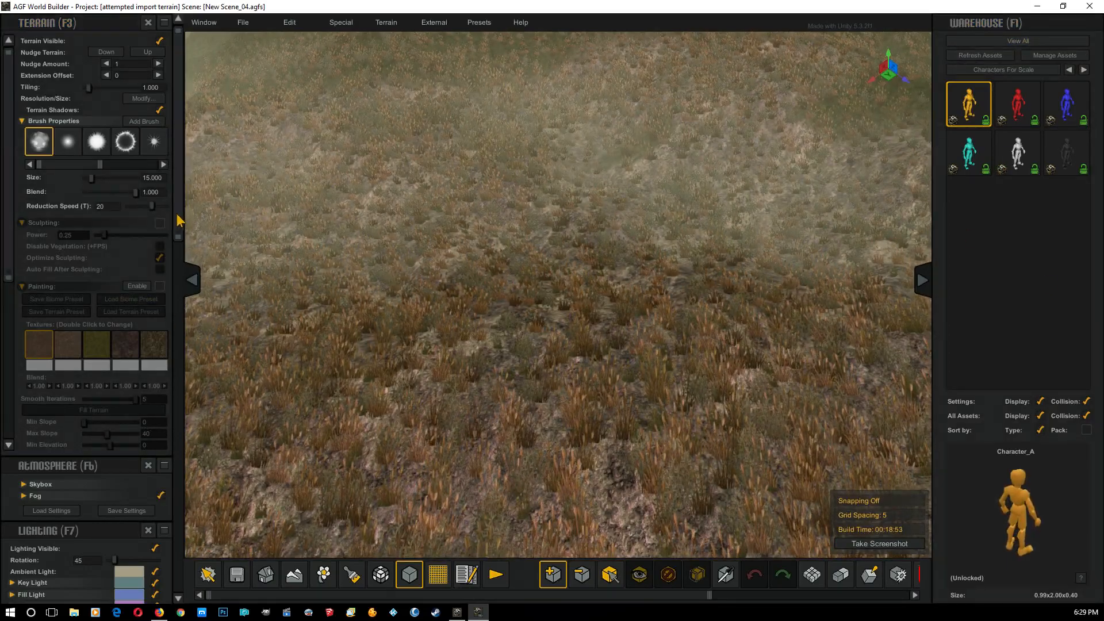
Examine the available skyboxes and their asset management in the Atmosphere settings without choosing another skybox.
scroll(179, 250, down, 2)
scroll(179, 250, down, 9)
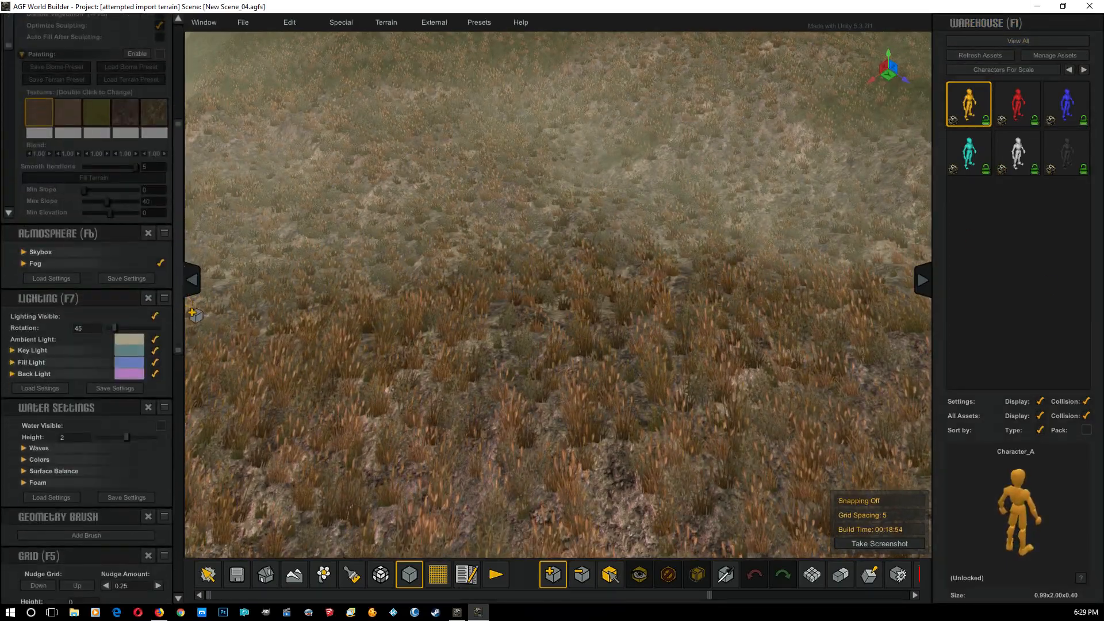
click(24, 252)
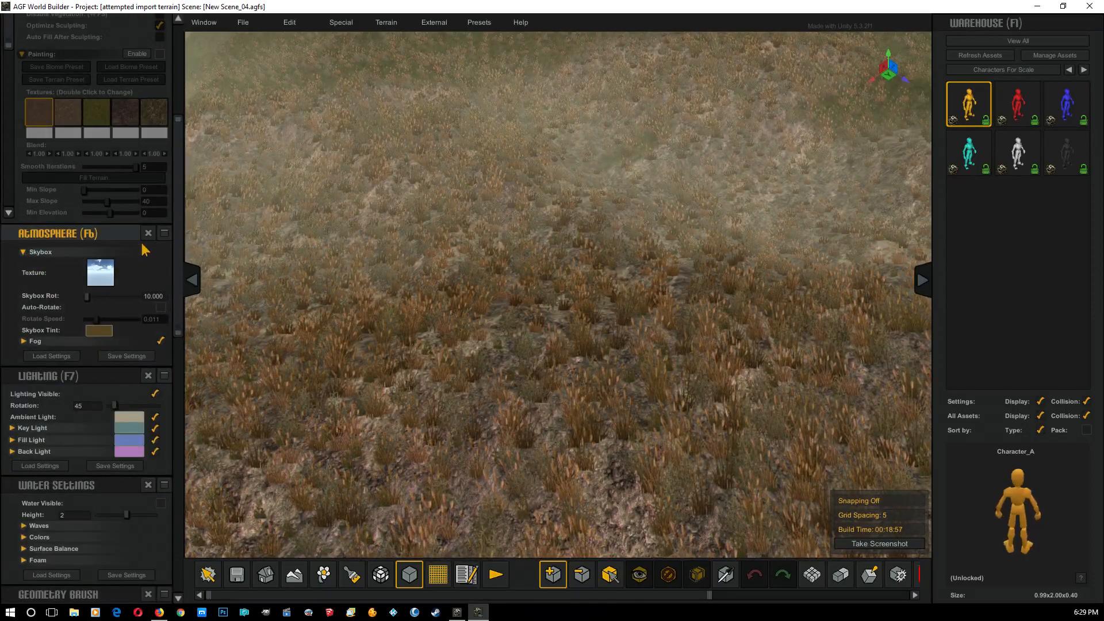
click(111, 276)
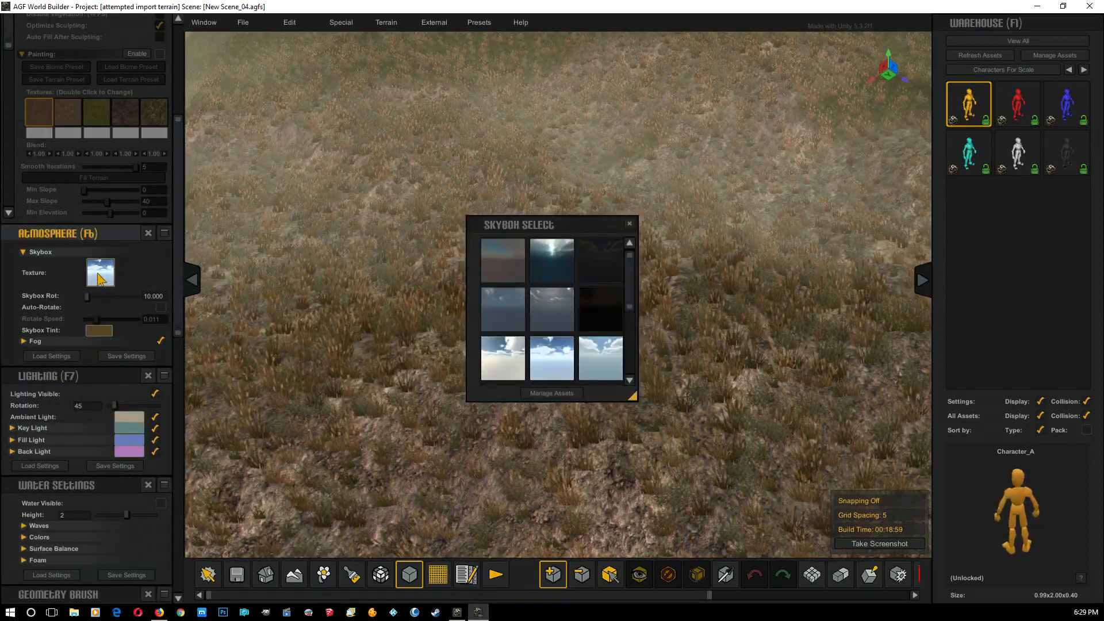
scroll(558, 265, down, 3)
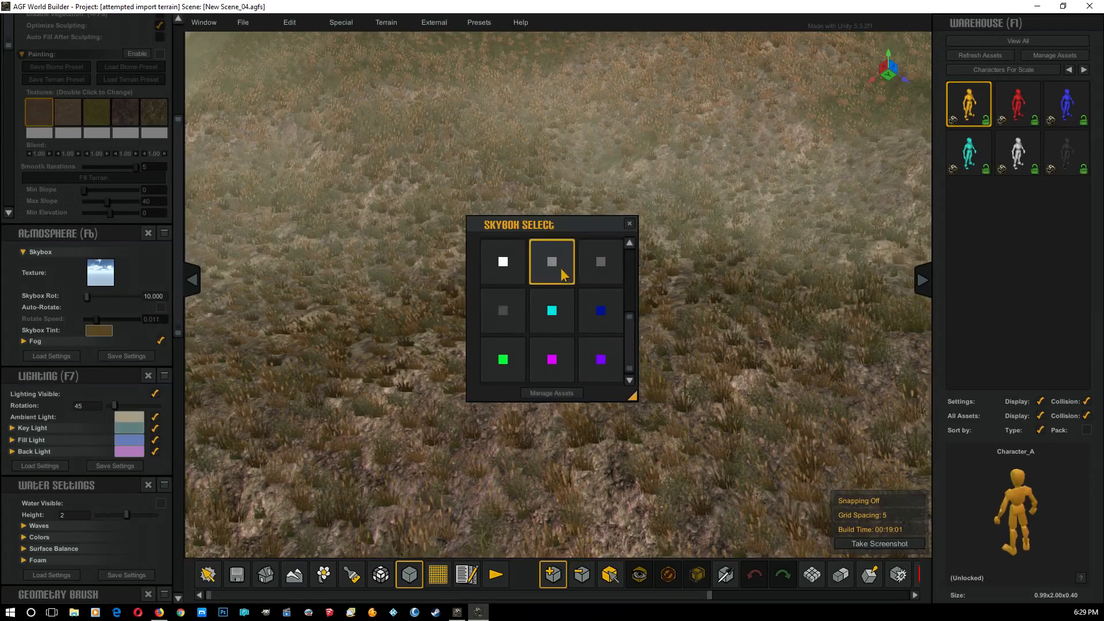
click(550, 394)
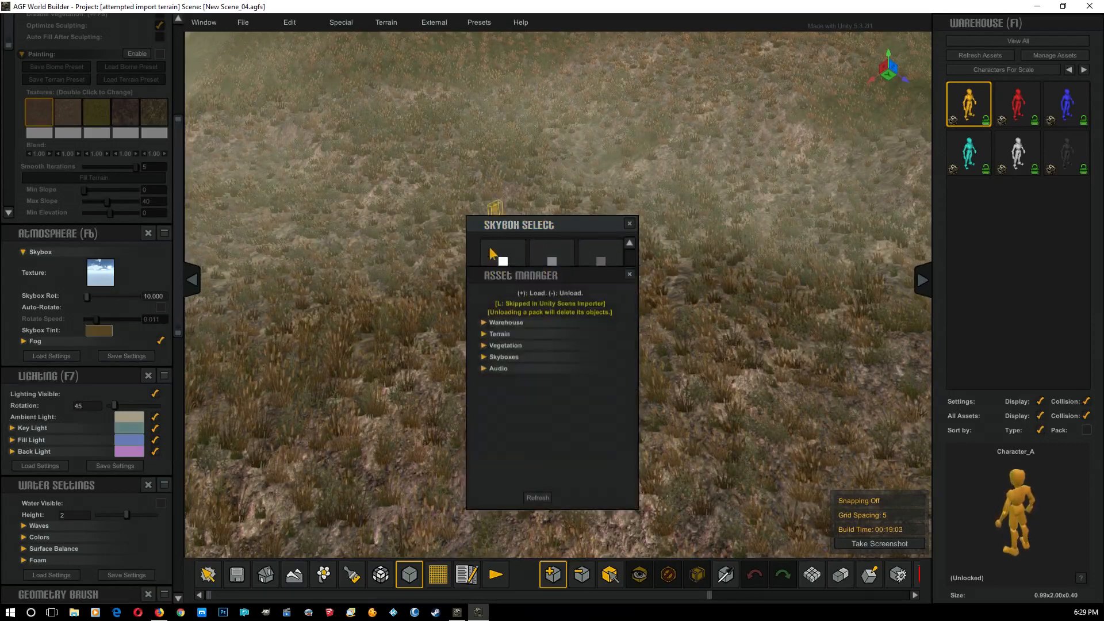
click(629, 273)
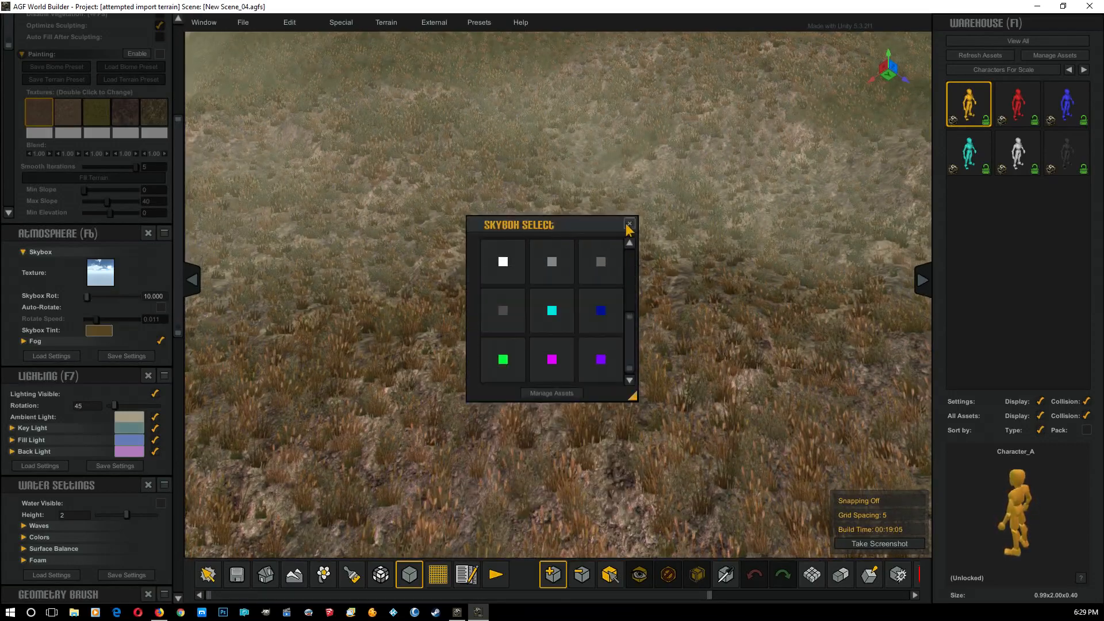
click(629, 224)
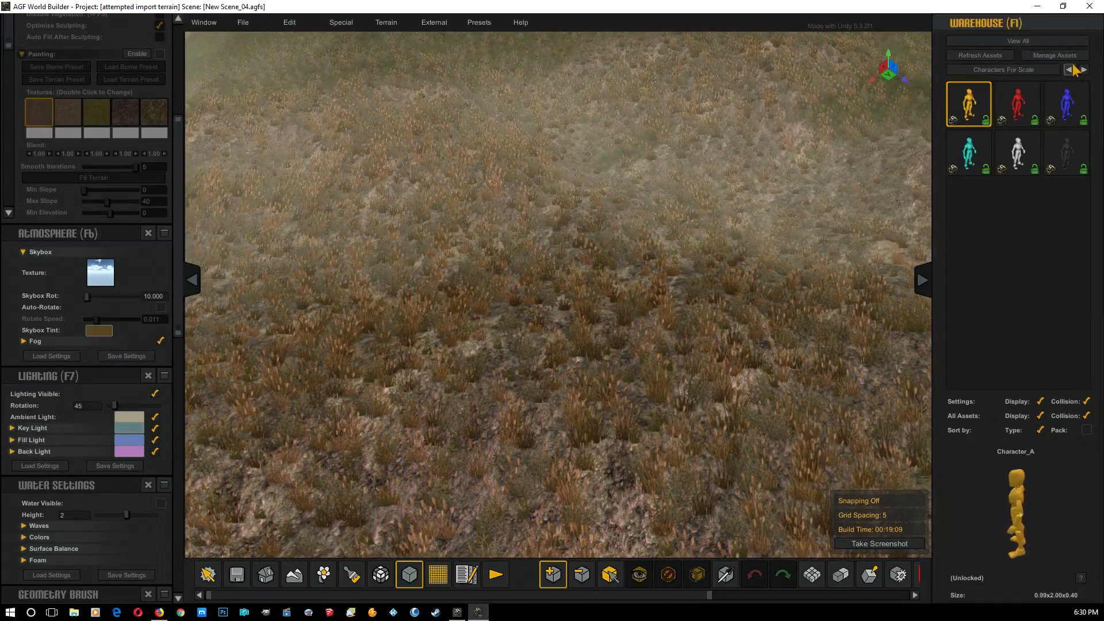
Load the a_rabid_test Warehouse pack in the Asset Manager, and list the Warehouse categories.
click(1055, 55)
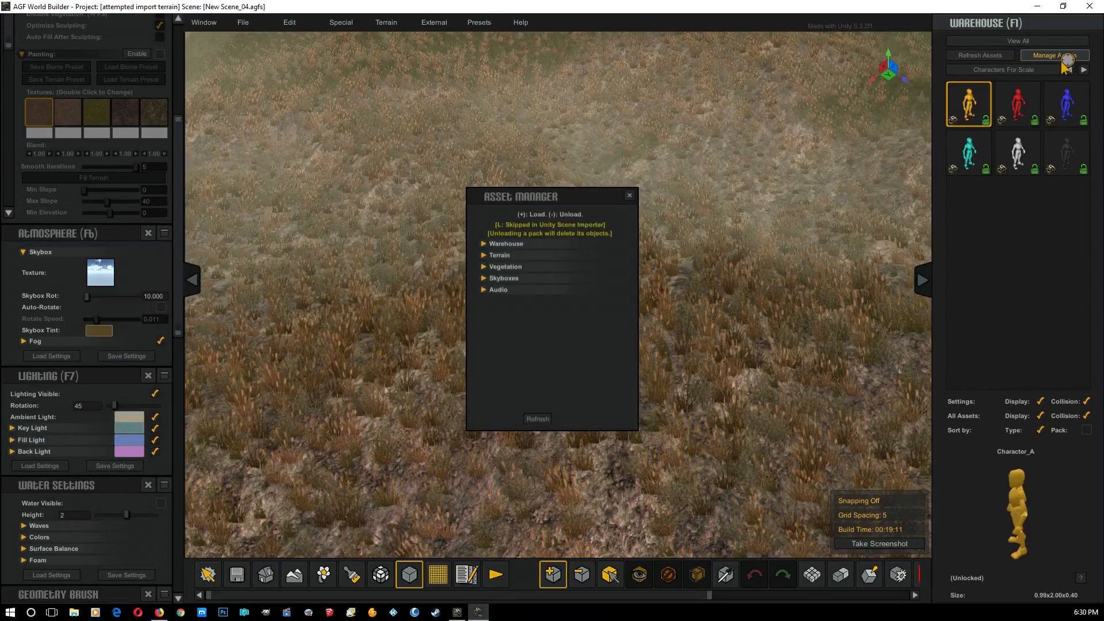
click(484, 244)
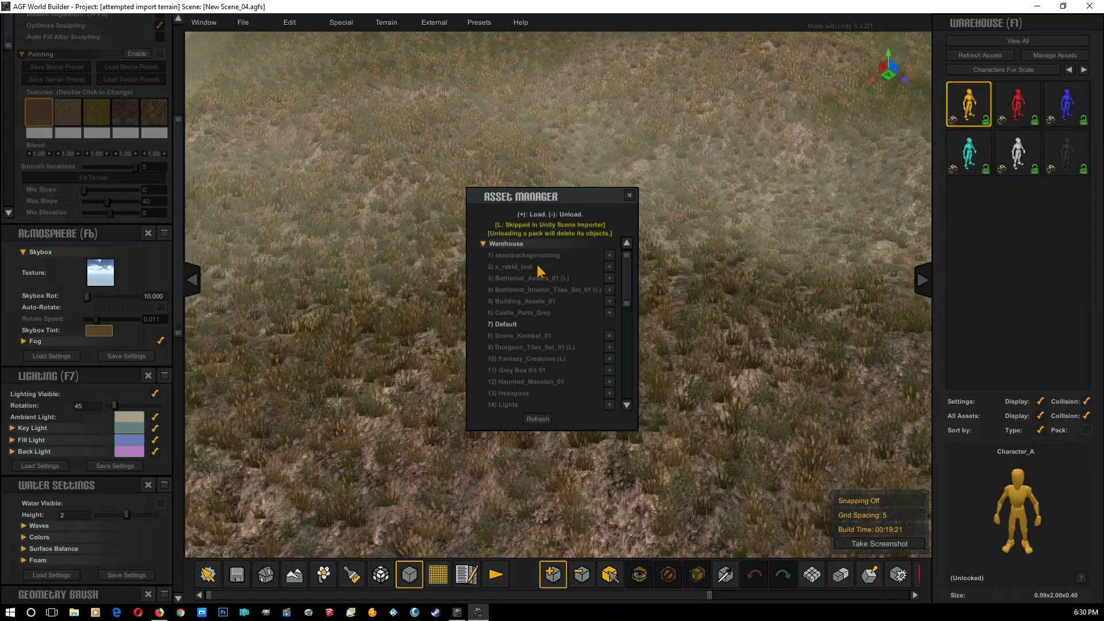
scroll(516, 376, down, 5)
scroll(530, 345, up, 5)
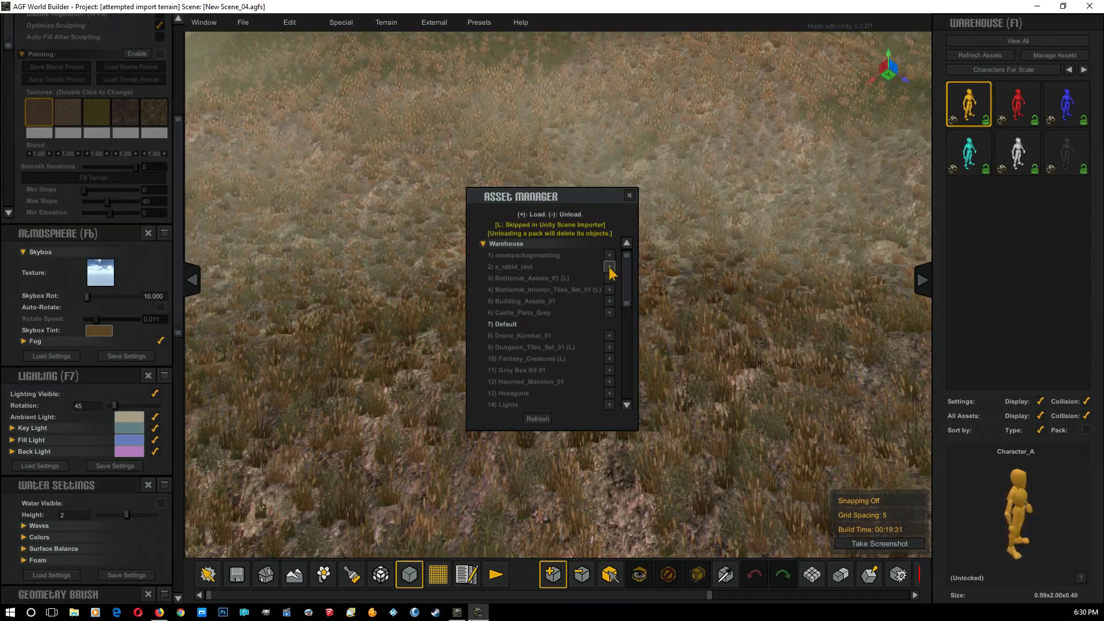
click(608, 267)
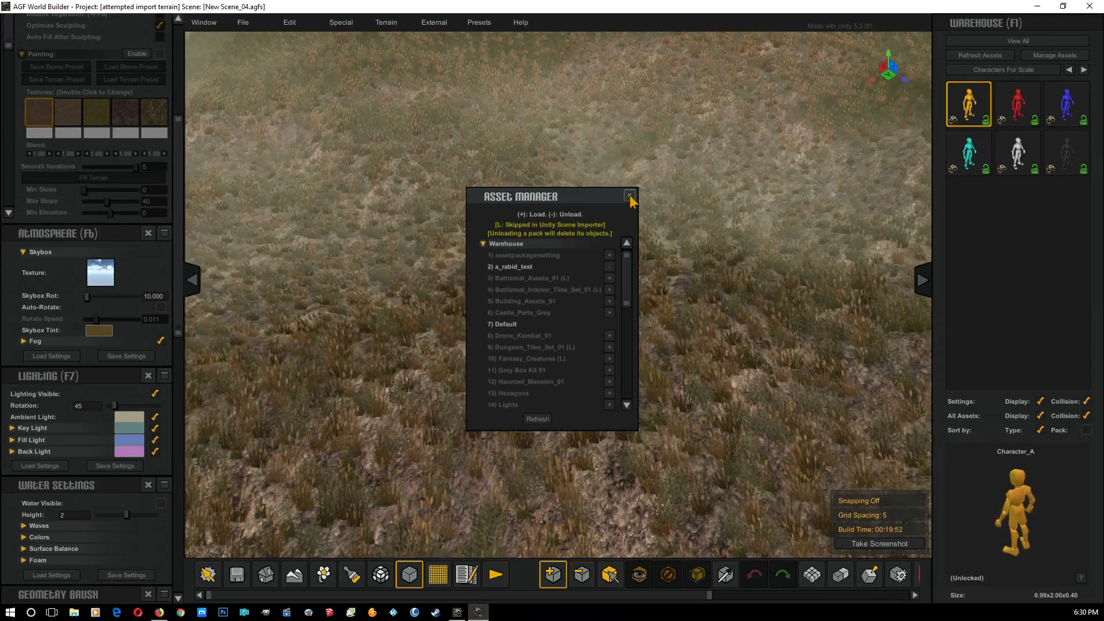
click(629, 196)
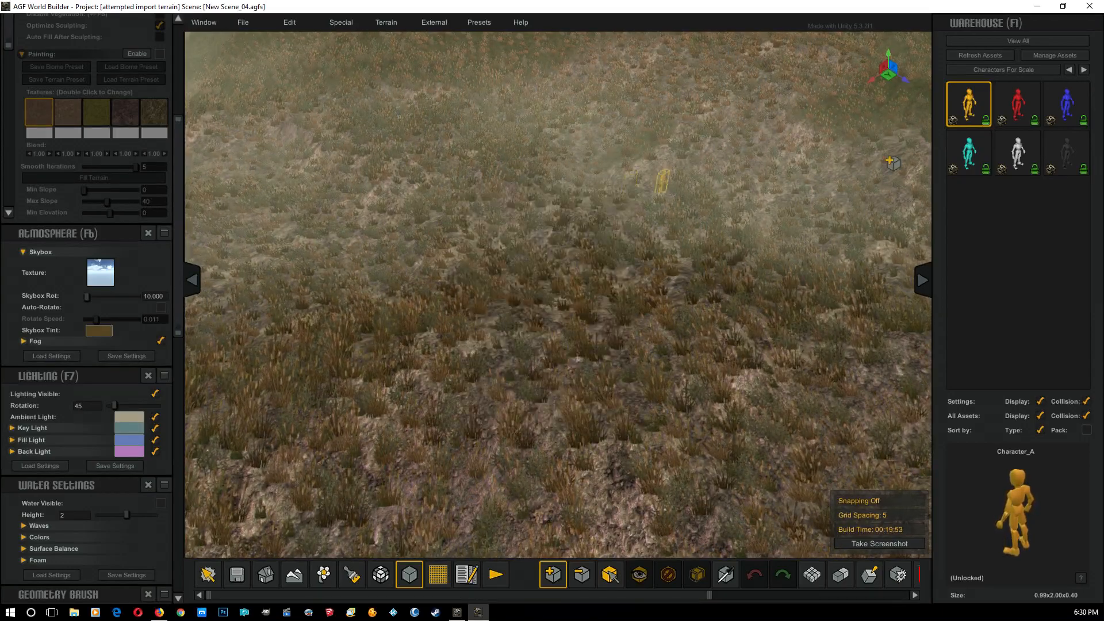
click(1000, 71)
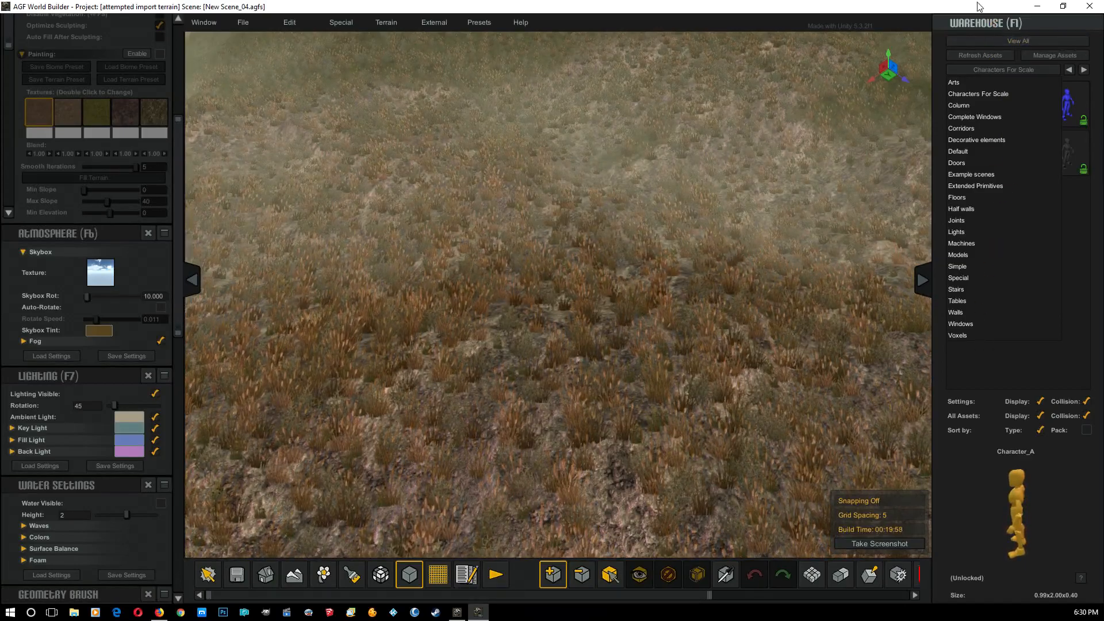
Look through the Arts and Column categories in the Warehouse, previewing art_2 and the second column asset.
click(1083, 70)
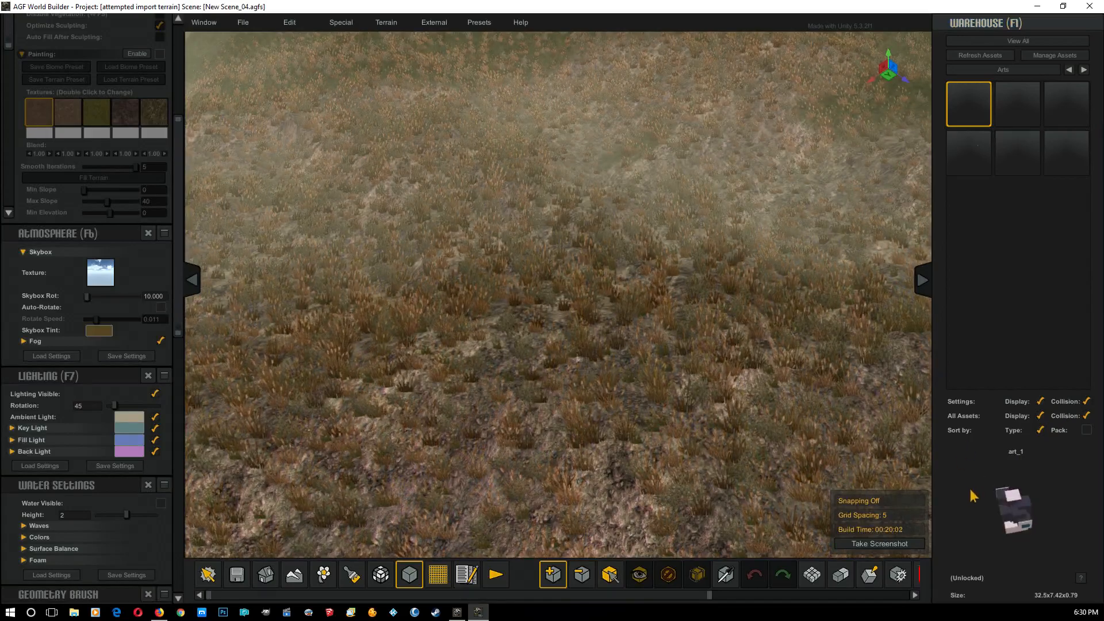
click(1021, 106)
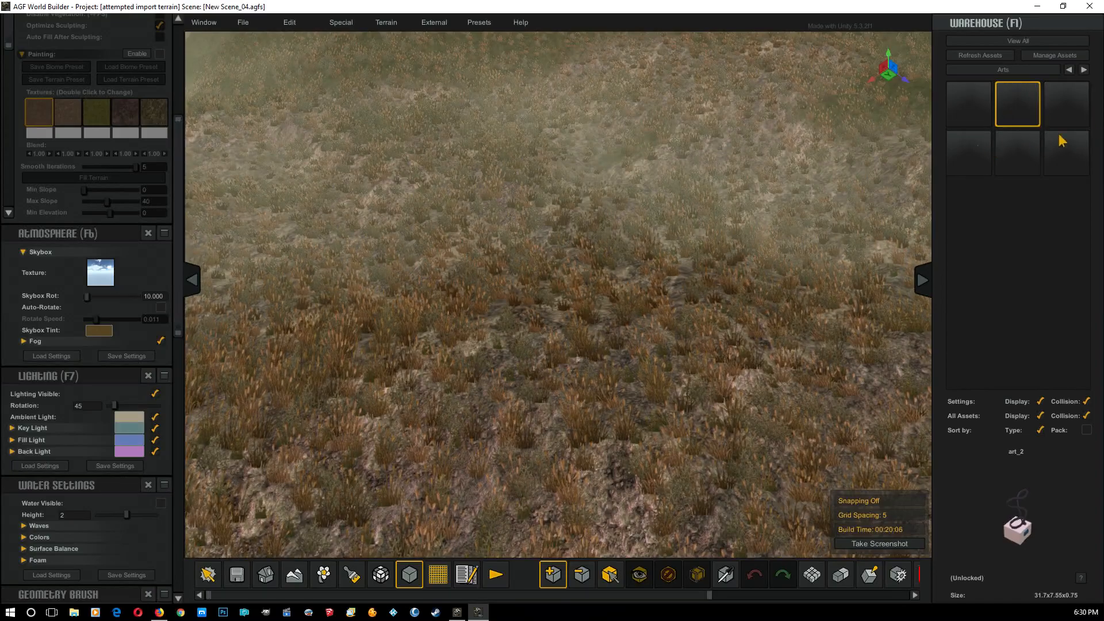
click(1083, 70)
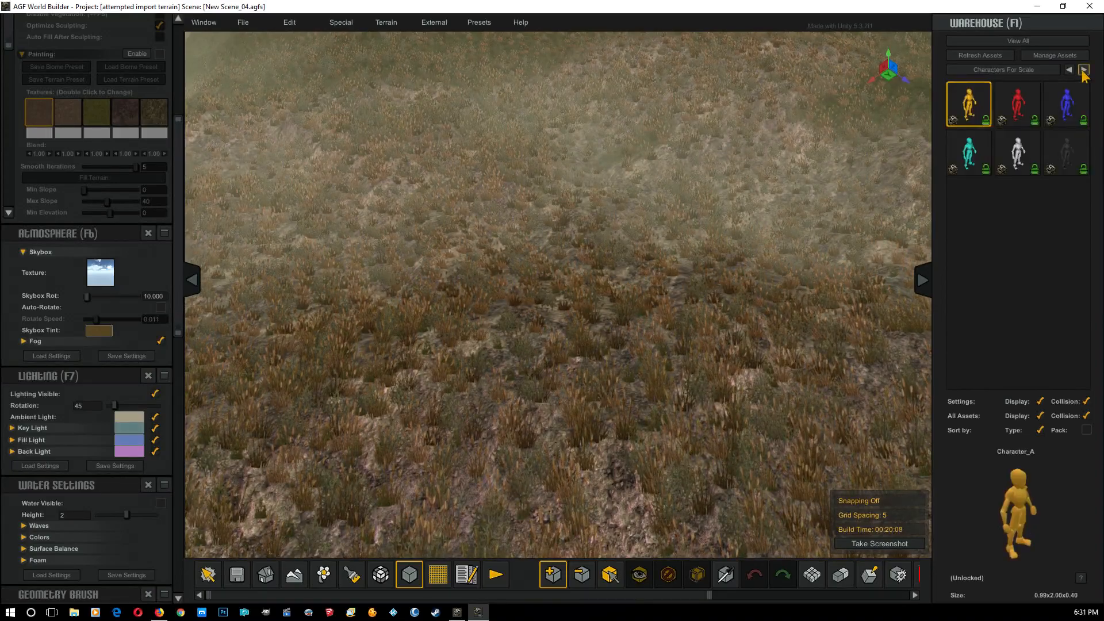
click(1083, 69)
click(1022, 115)
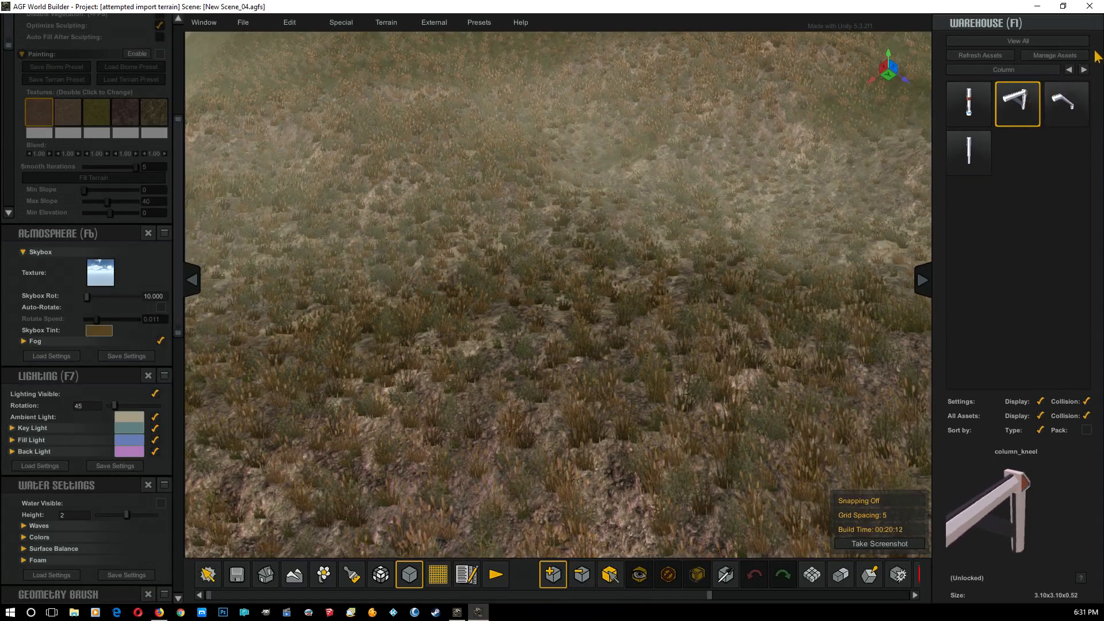
Place several window_big pieces from the Complete Windows category freely across the terrain.
click(1083, 70)
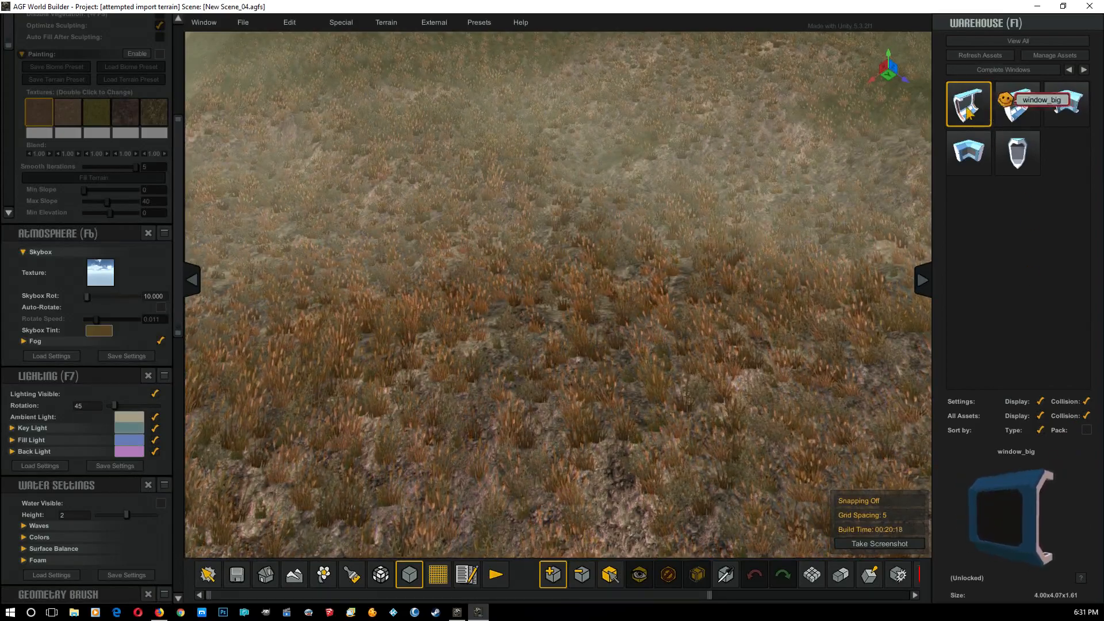
drag(968, 113, 602, 392)
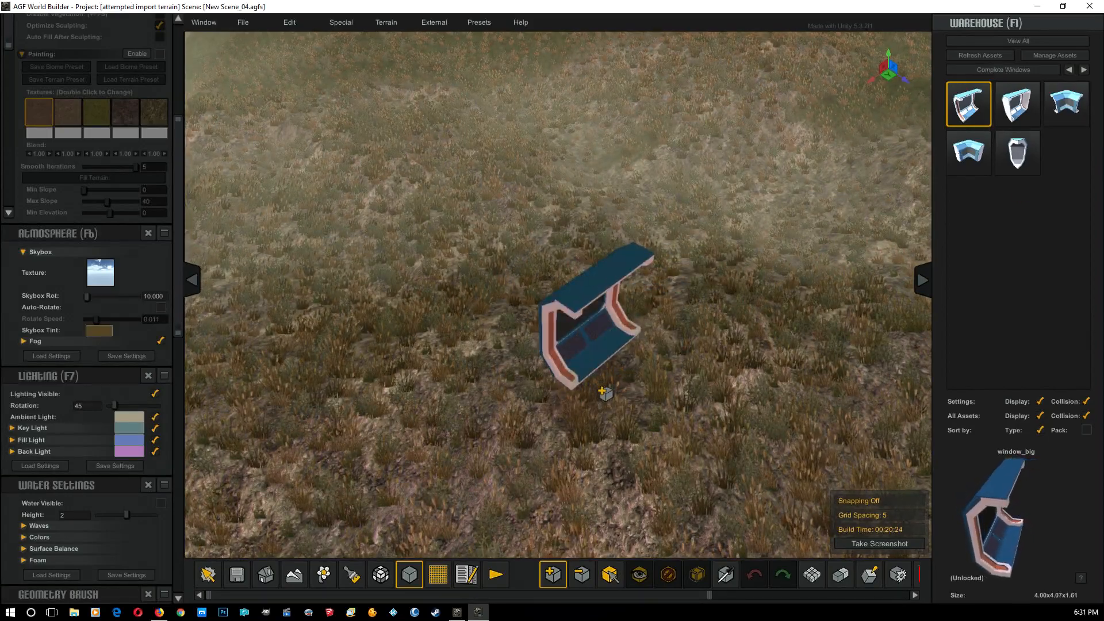
right_click(602, 392)
key(space)
key(space)
key(space)
key(space)
key(space)
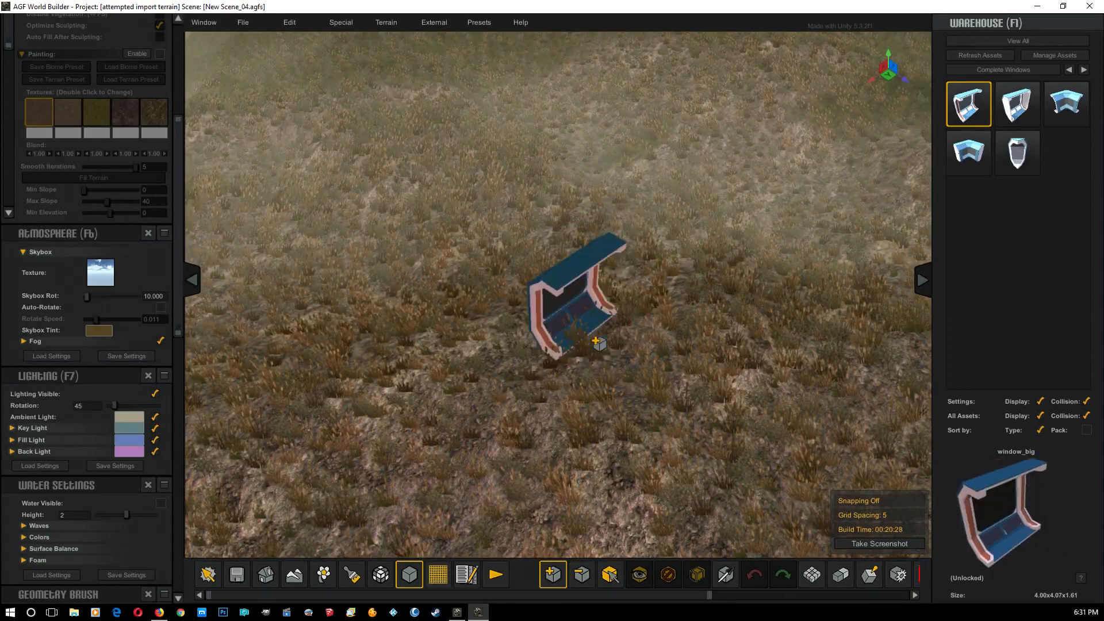
key(space)
key(space)
key(space)
key(space)
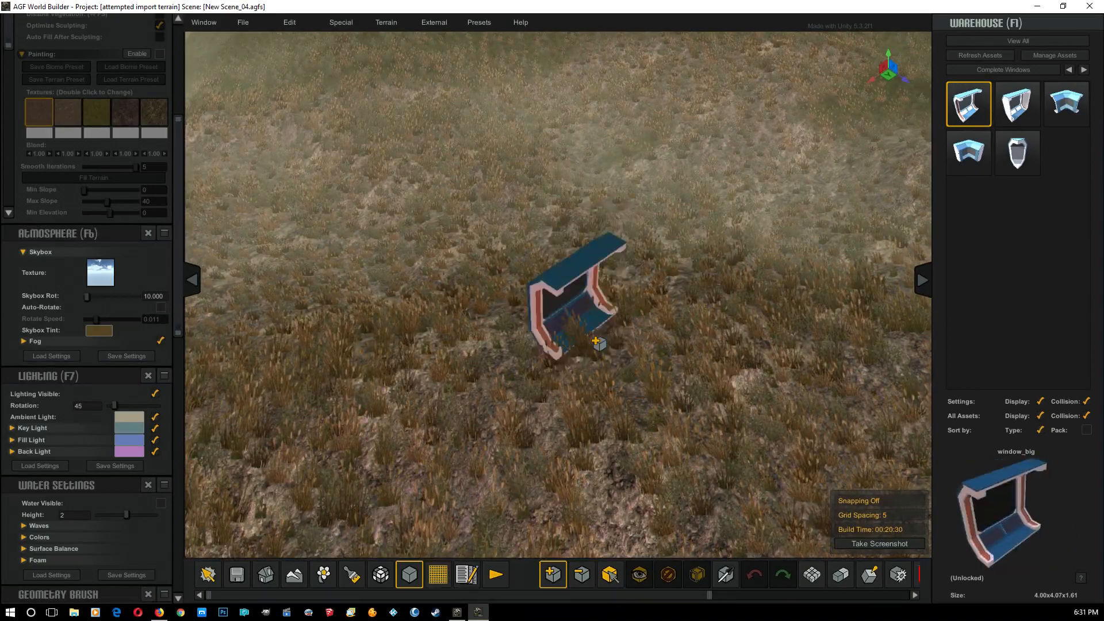
click(537, 265)
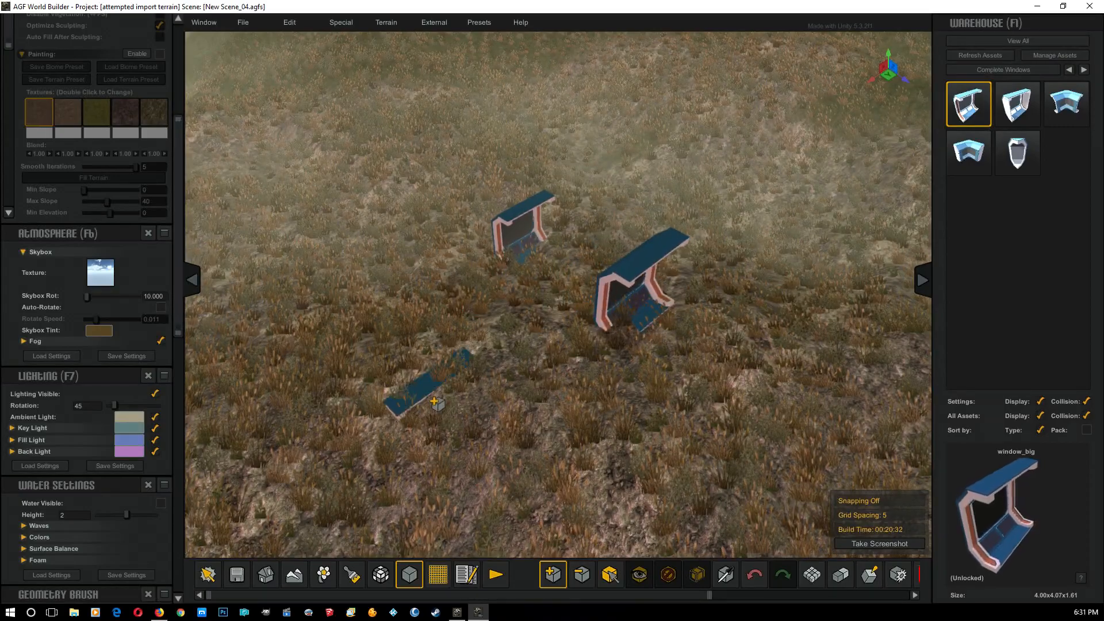
click(404, 244)
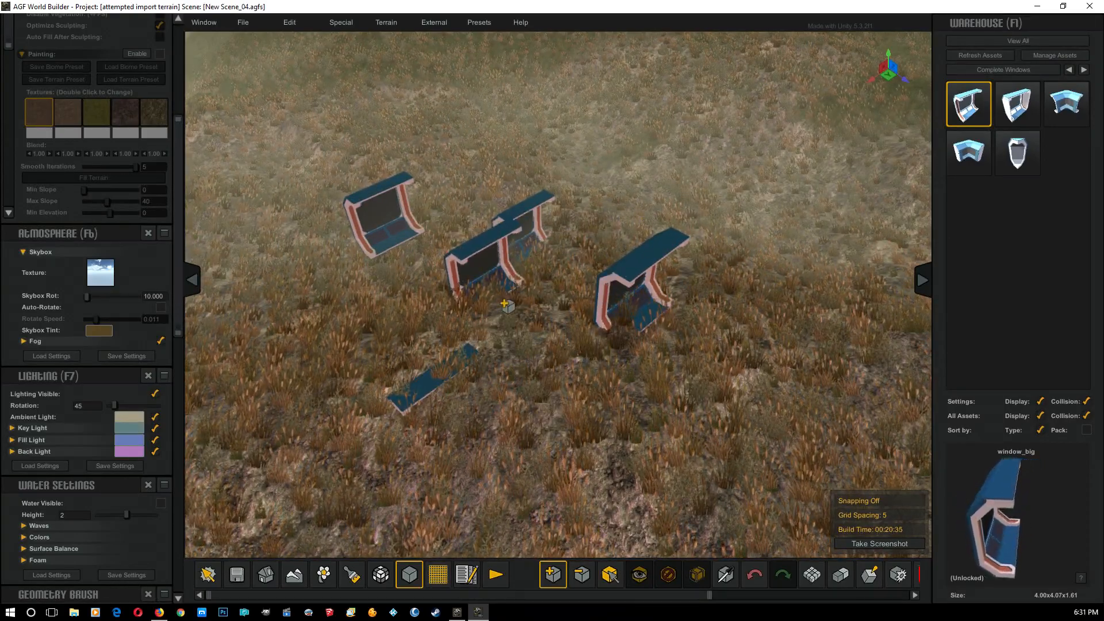
Raise the building grid above the terrain and set the snapping mode to Snap to Centers.
scroll(518, 299, up, 5)
scroll(635, 201, down, 3)
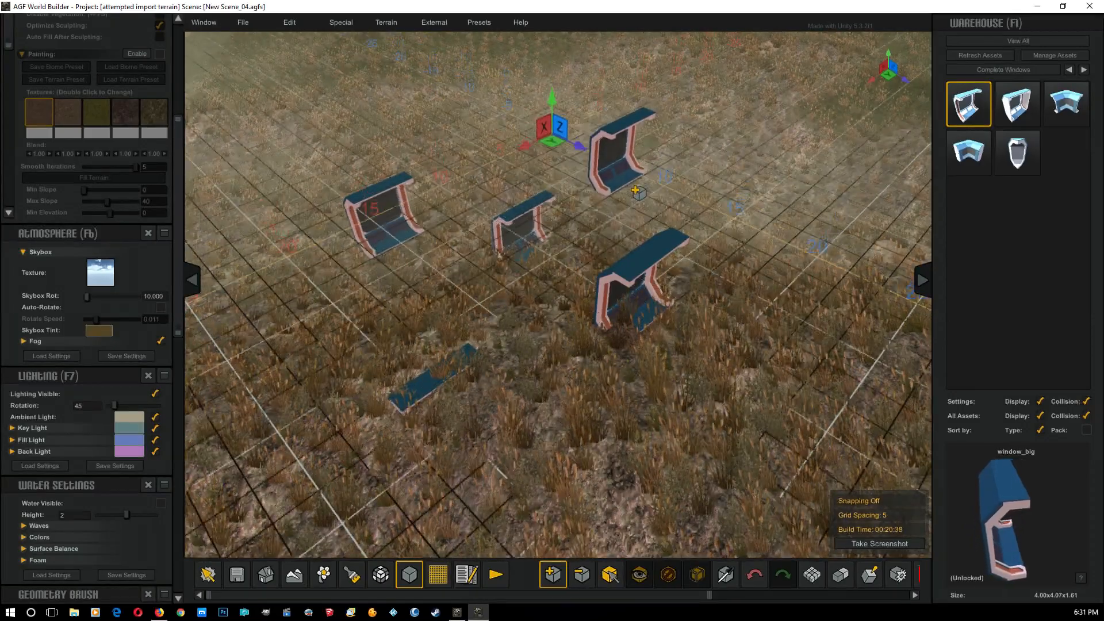
scroll(639, 195, up, 3)
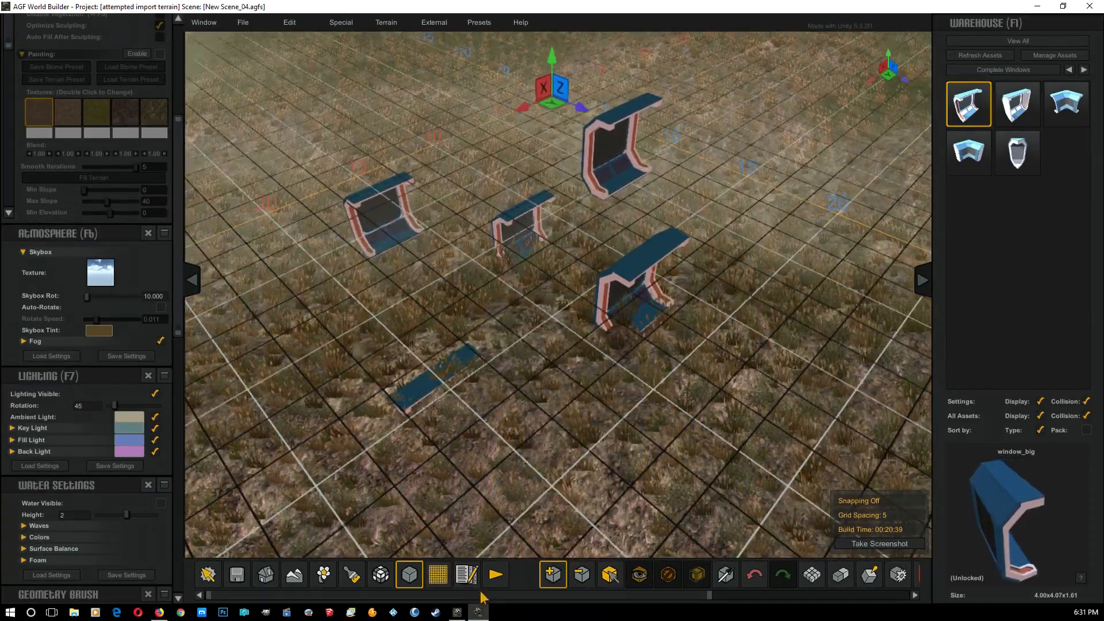
click(446, 583)
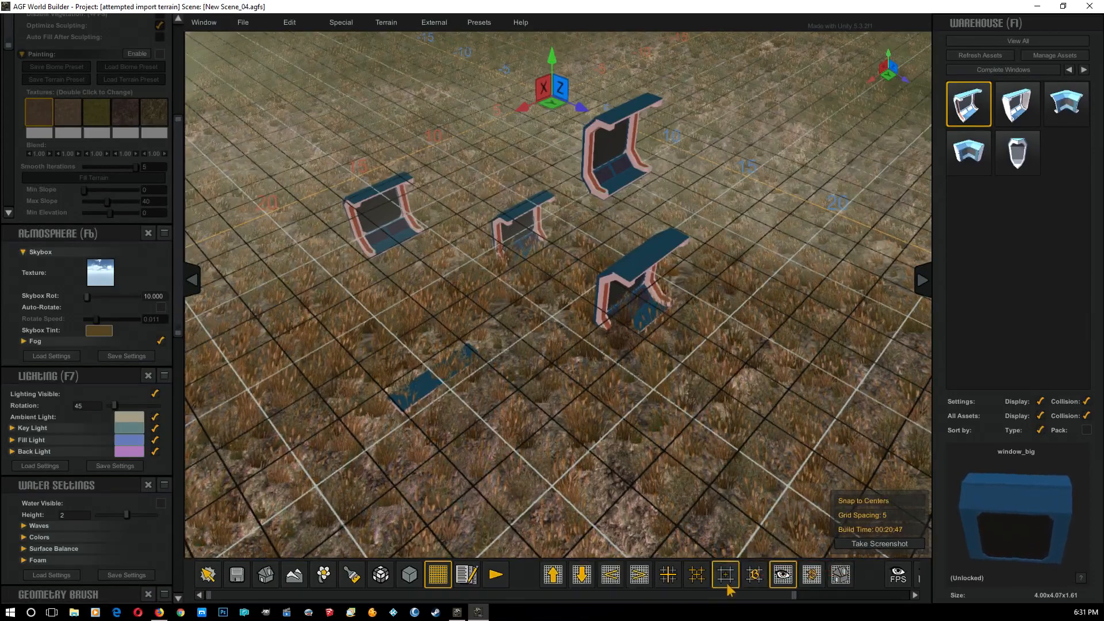
Place four window_big pieces side by side on the grid to form a connected row.
click(971, 104)
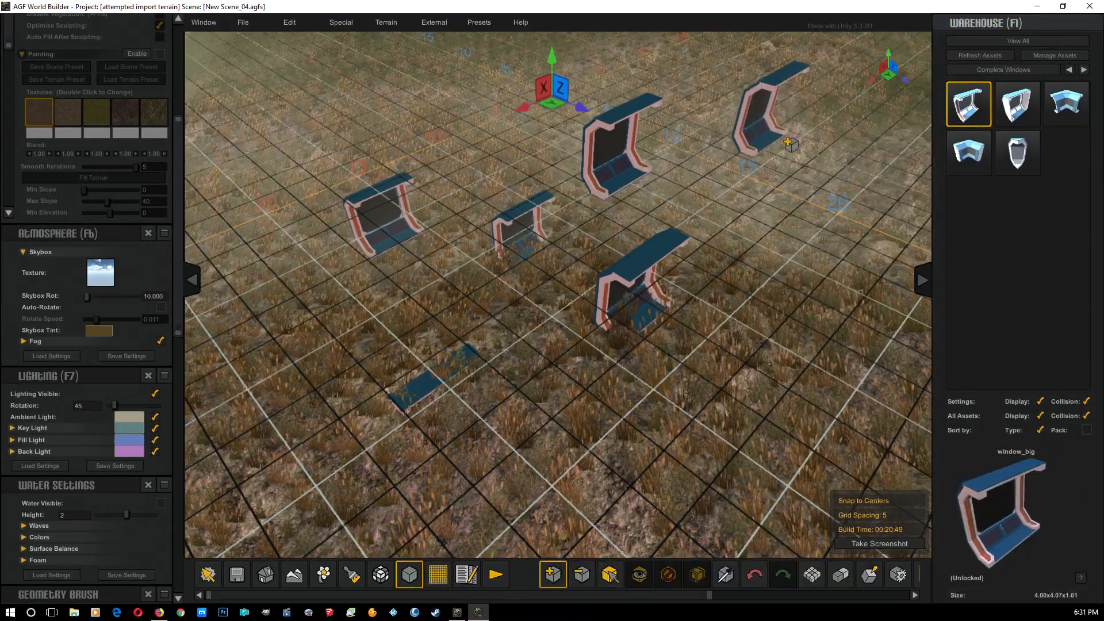
click(736, 158)
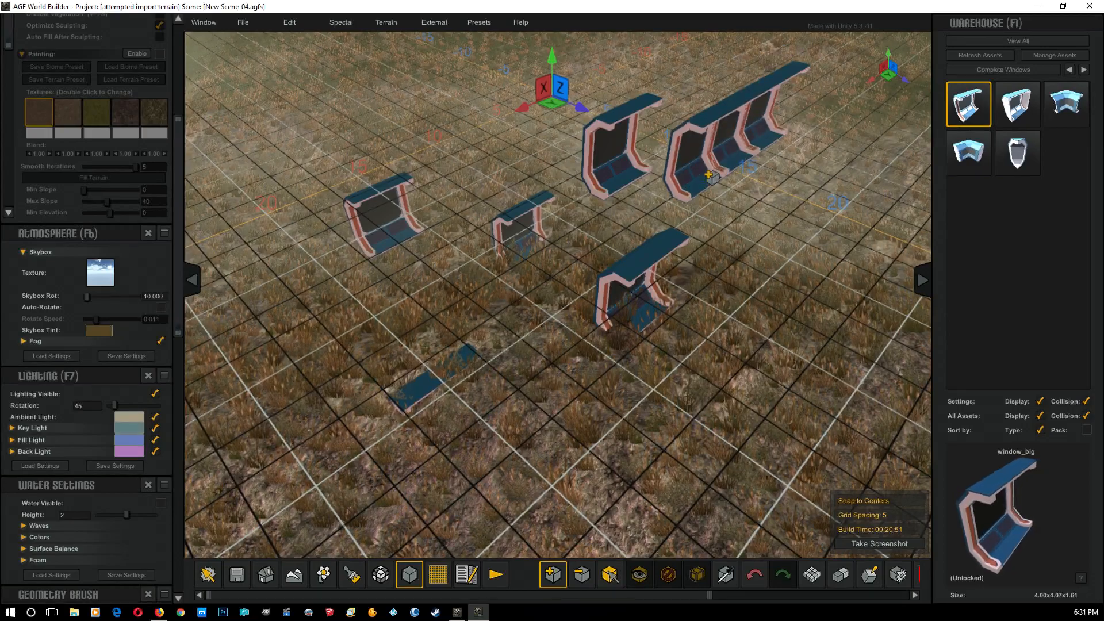
click(705, 179)
click(668, 206)
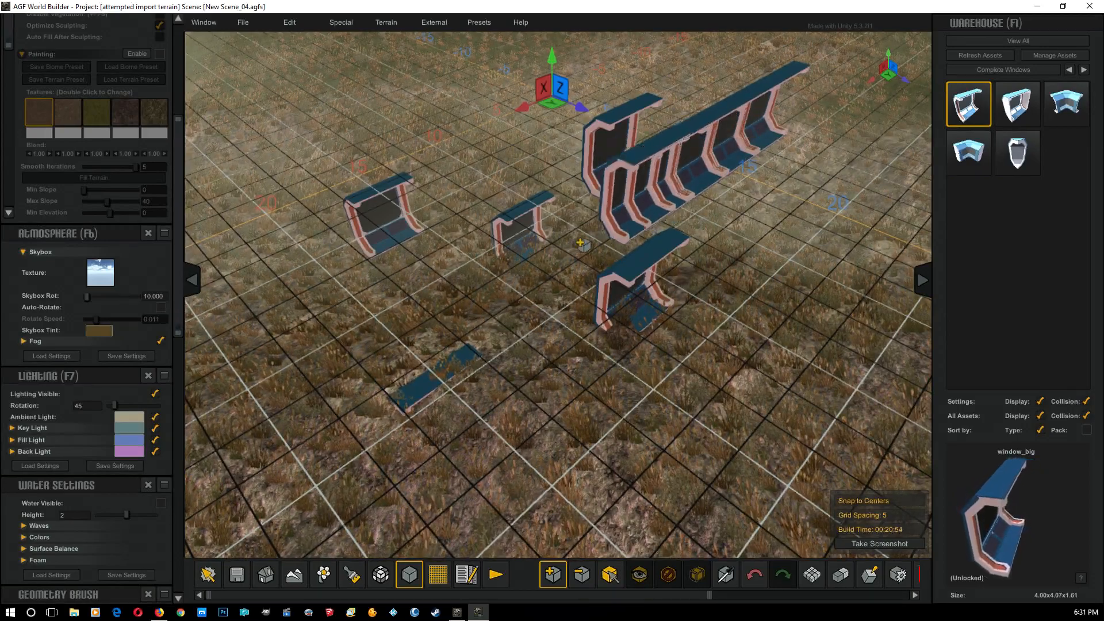
click(632, 240)
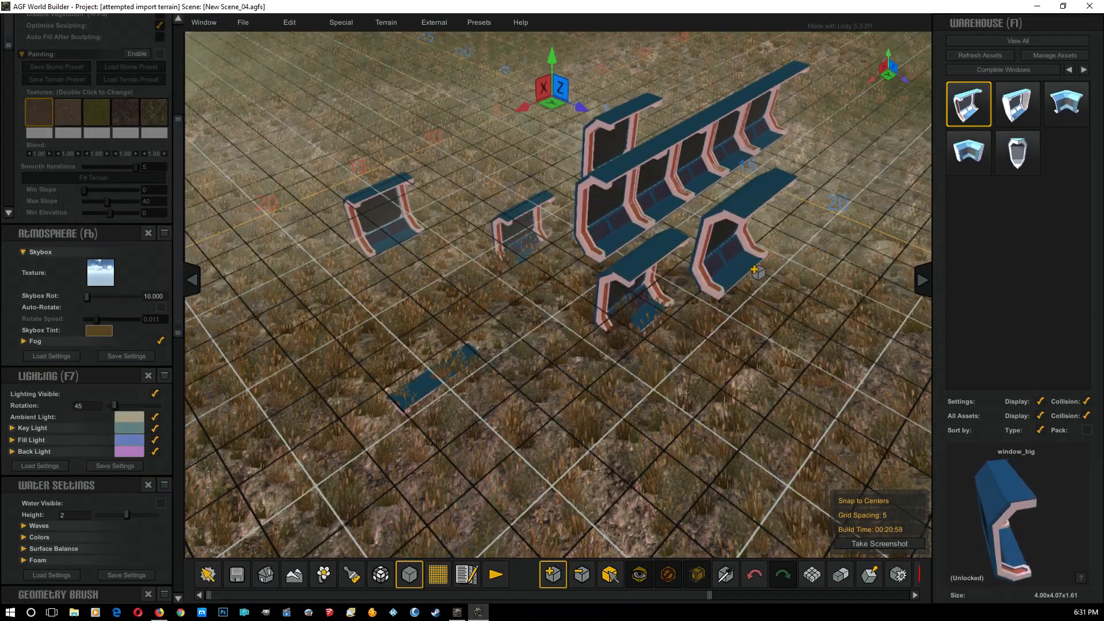
Place a rotated Start_Locator from the Special category on the grid in front of the window row.
click(1083, 70)
click(1083, 70)
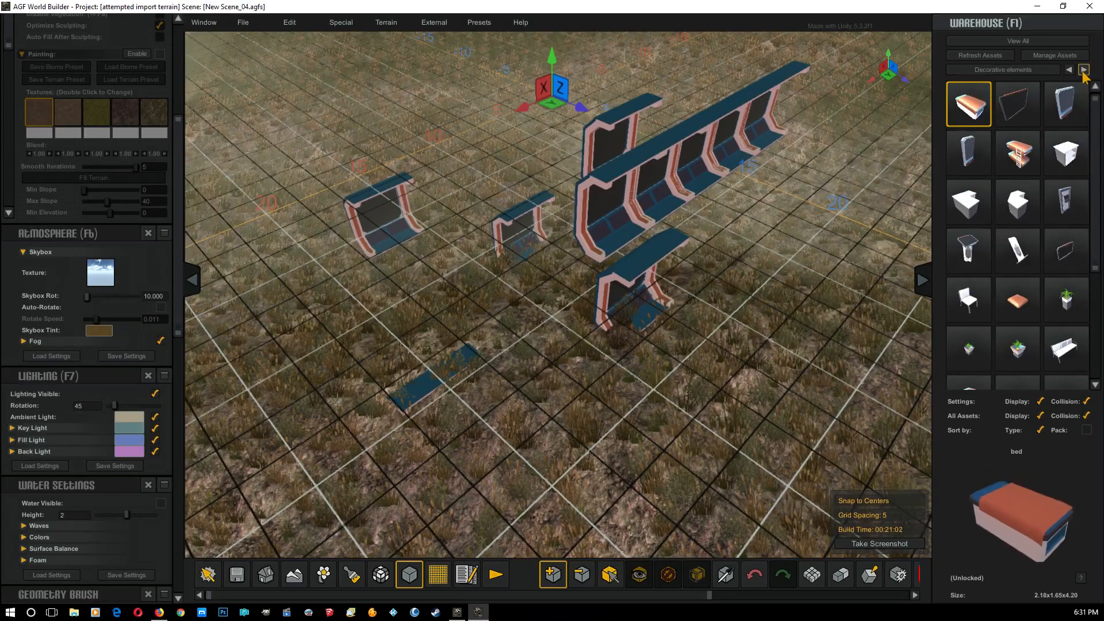
click(1083, 70)
click(1083, 69)
click(1083, 69)
click(1083, 69)
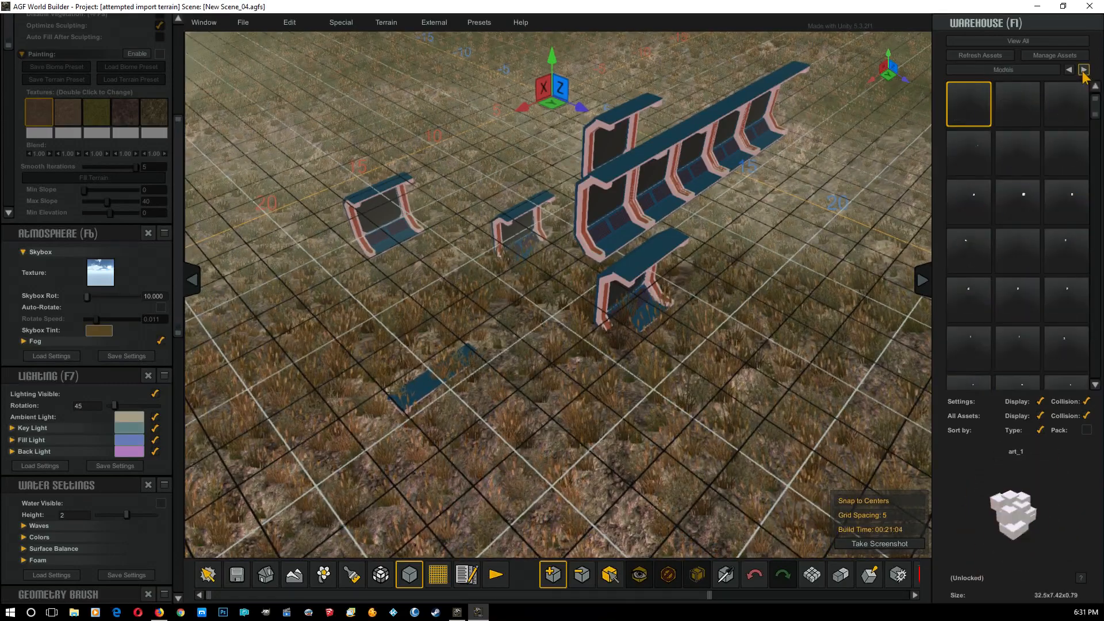
click(1083, 70)
click(1066, 201)
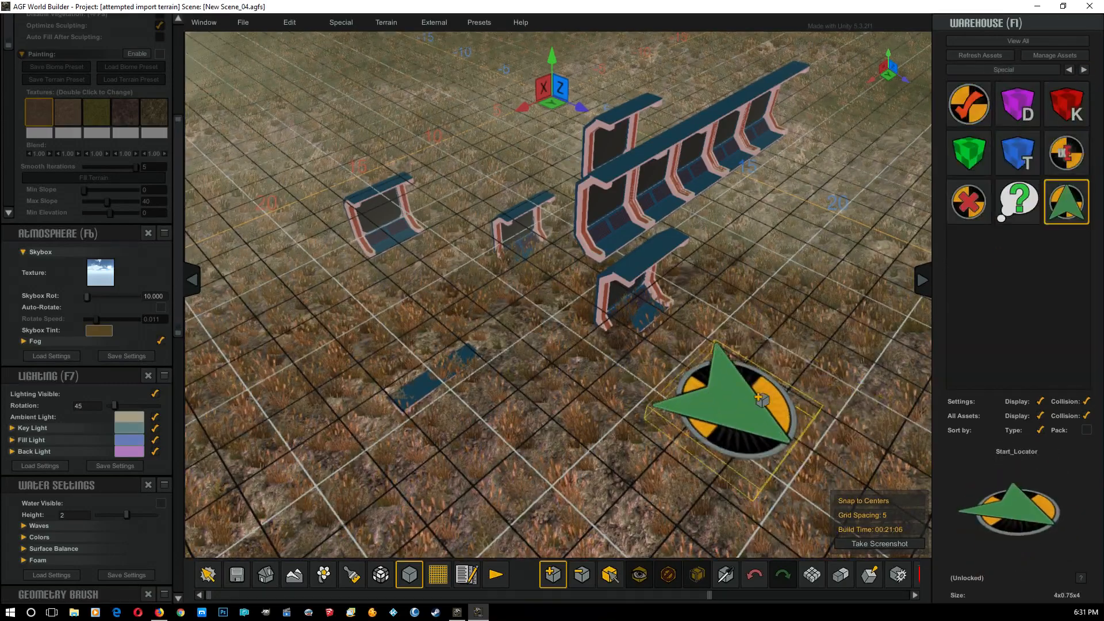
key(r)
key(r)
key(r)
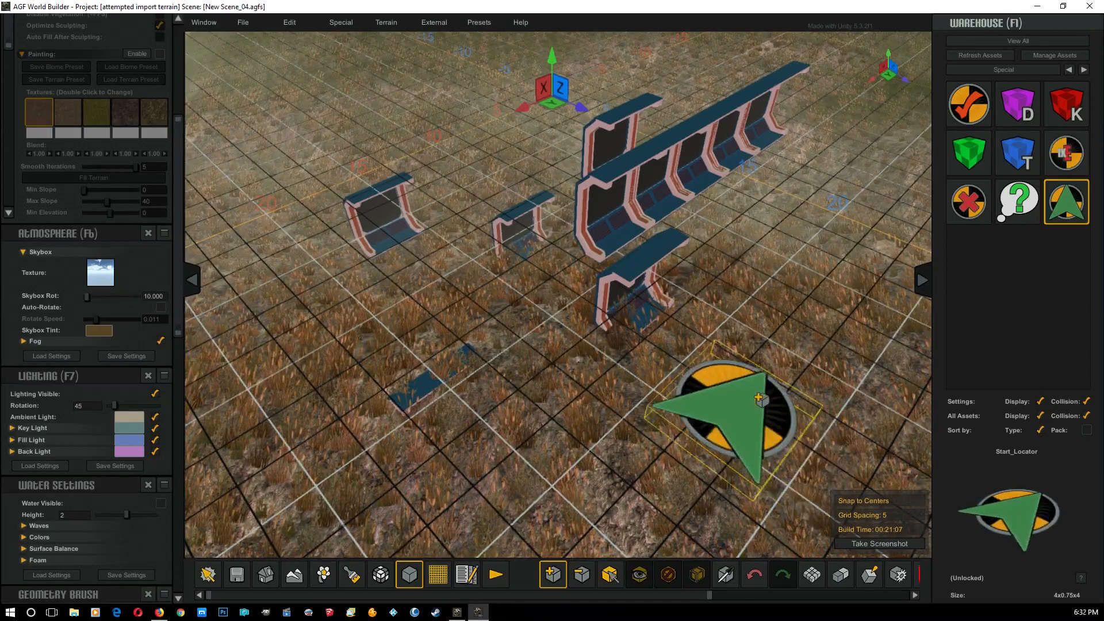
key(r)
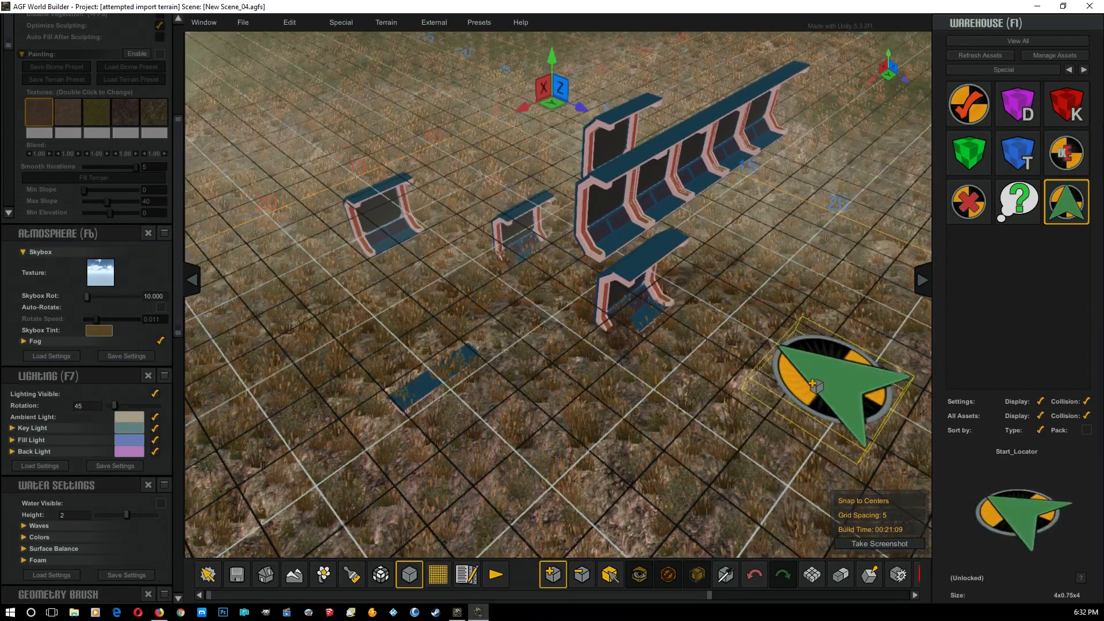
click(812, 384)
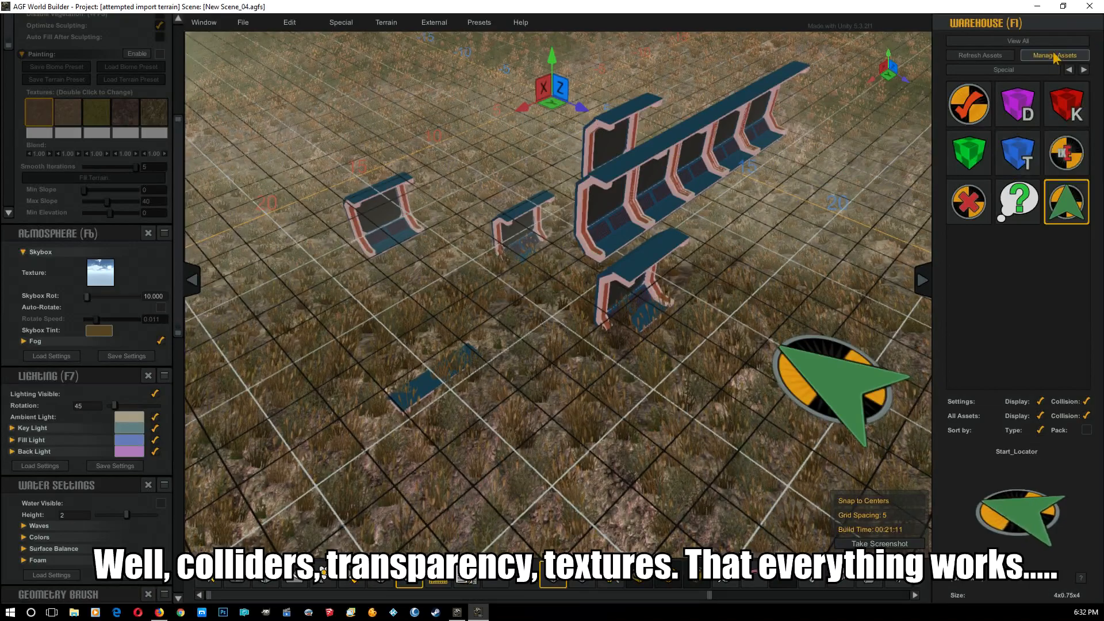
Place a decorative_table_no_glass_only_top from Tables near the loose windows and a decorative_wall_3 from Walls beyond the window row.
click(1083, 70)
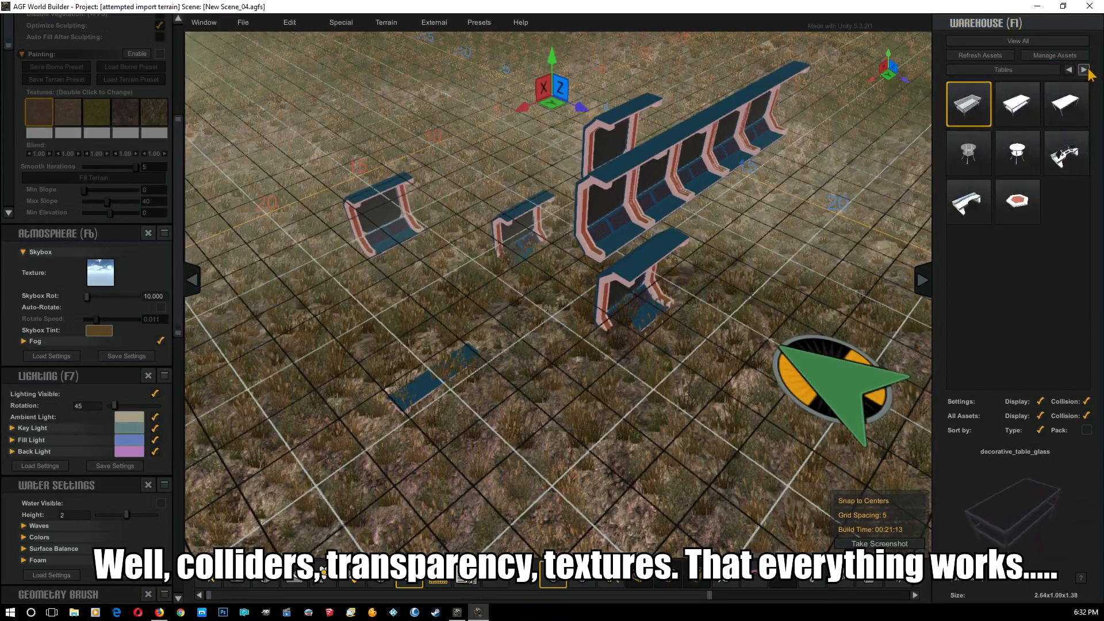
click(1065, 104)
click(356, 303)
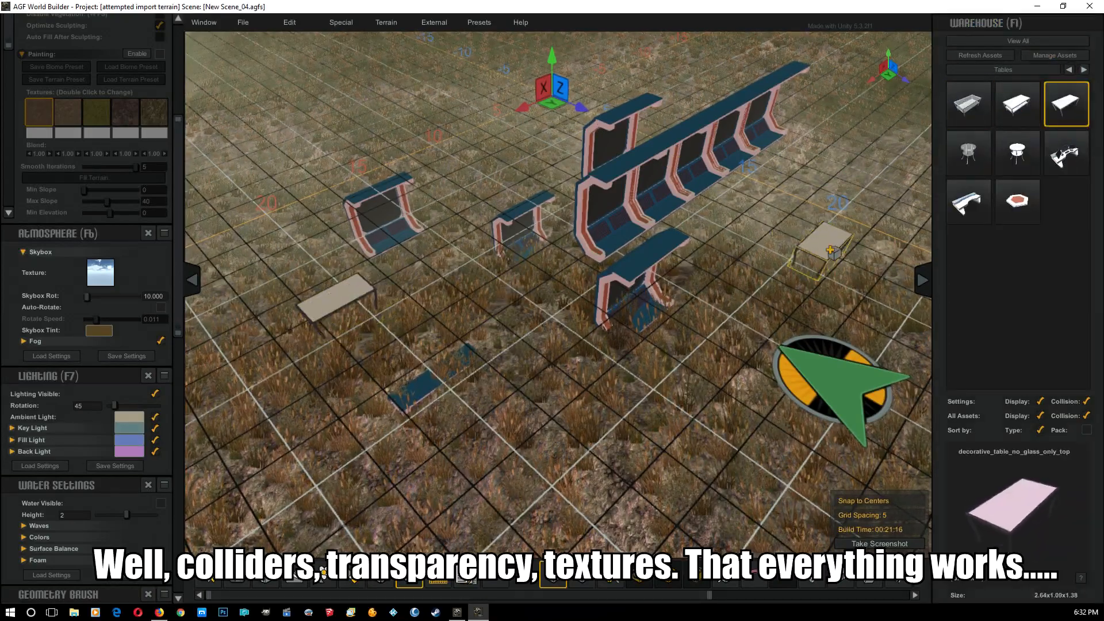
click(1083, 69)
click(1066, 103)
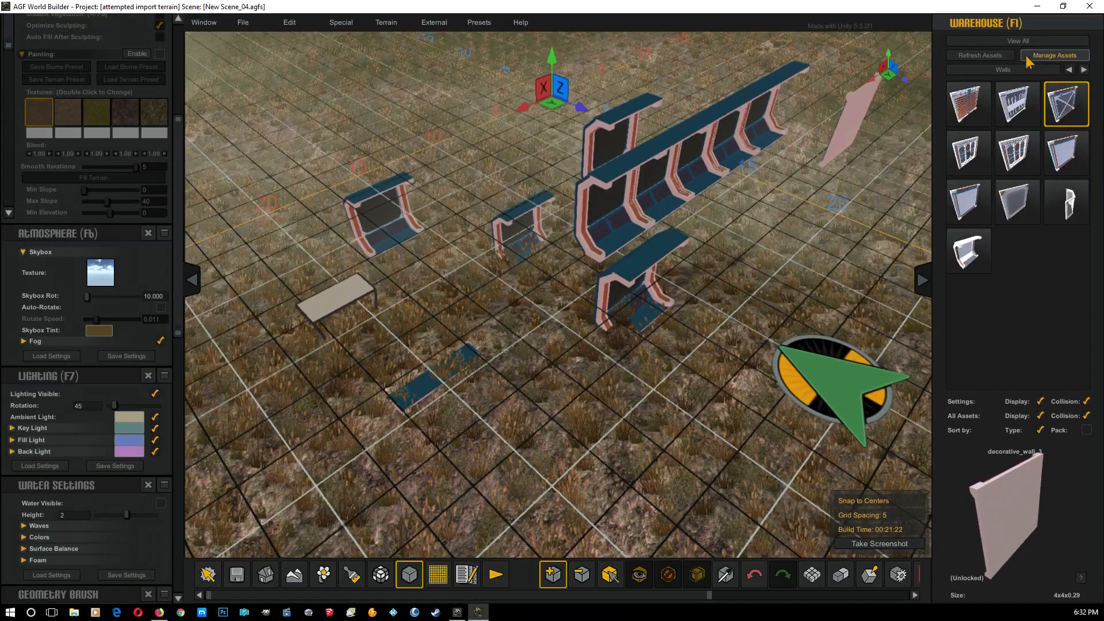
Check the loaded packs in the Asset Manager, and preview door_1, glass_panel_1_with_door and Corridor_1 without placing them.
click(1054, 56)
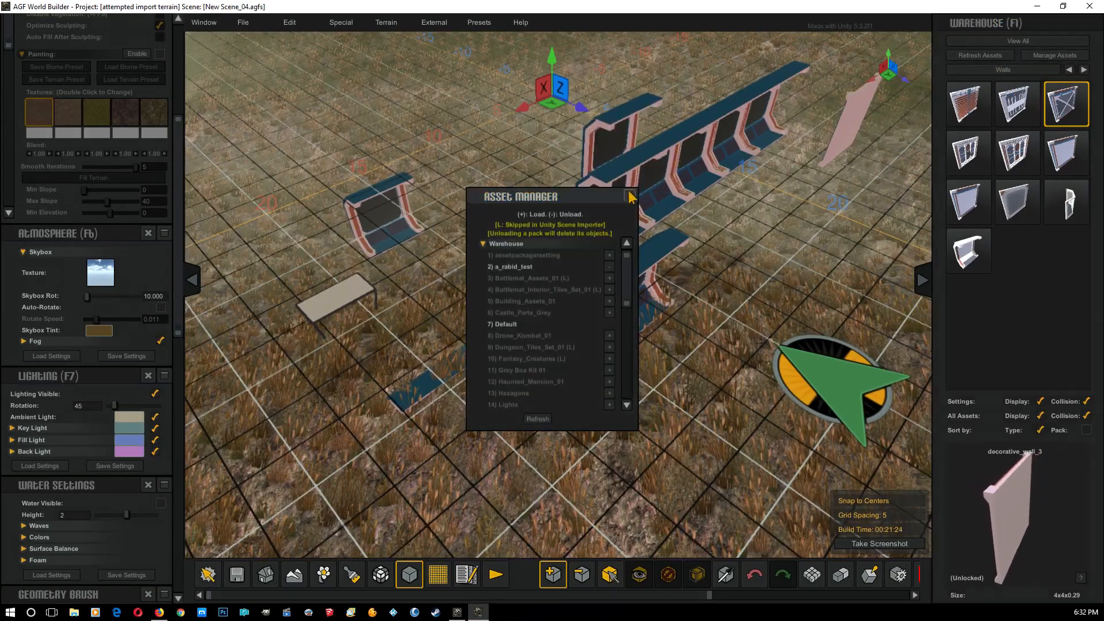
click(630, 195)
click(1003, 70)
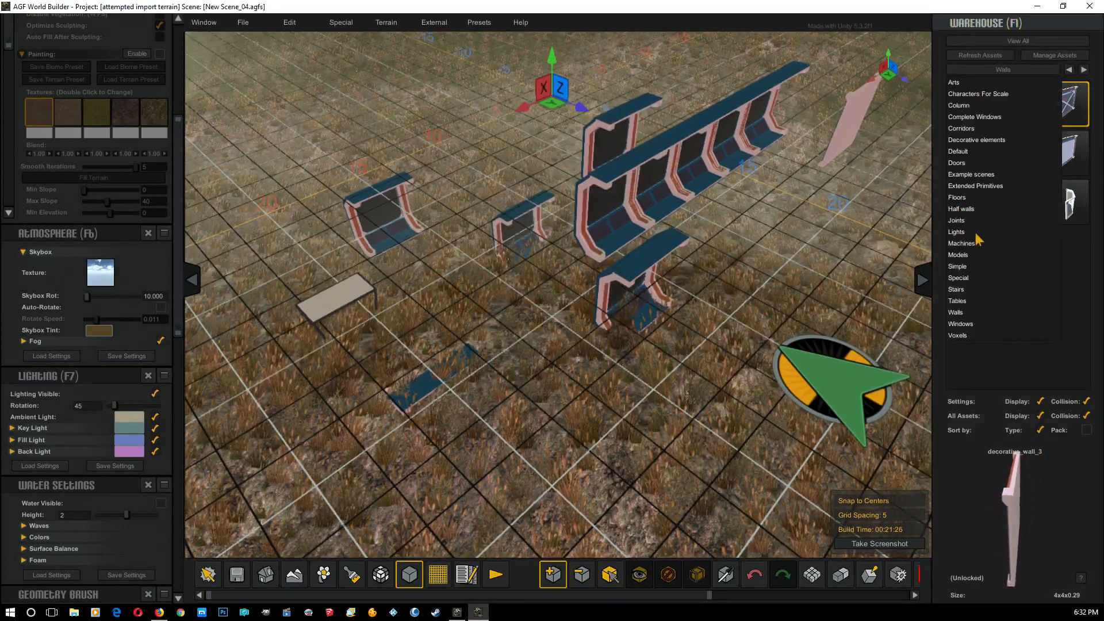
click(956, 163)
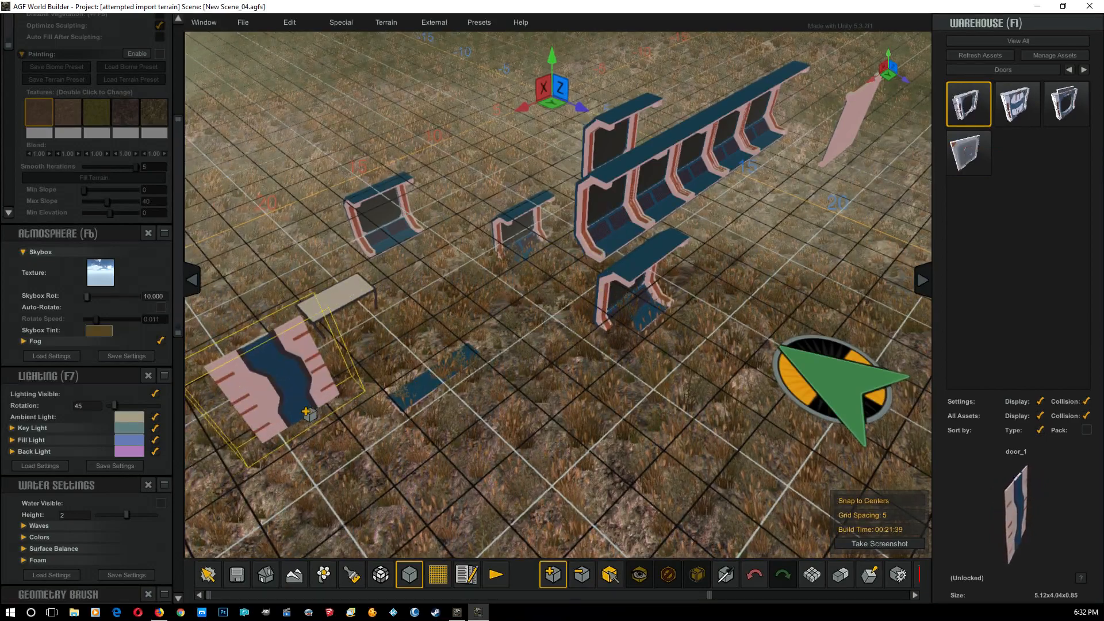
click(968, 152)
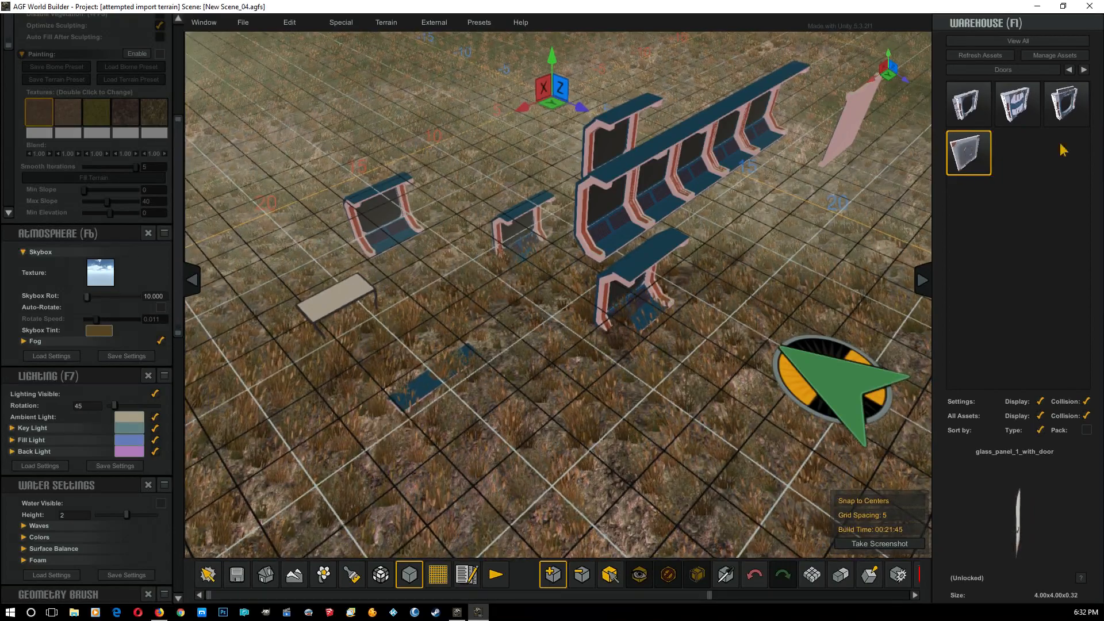
click(1035, 71)
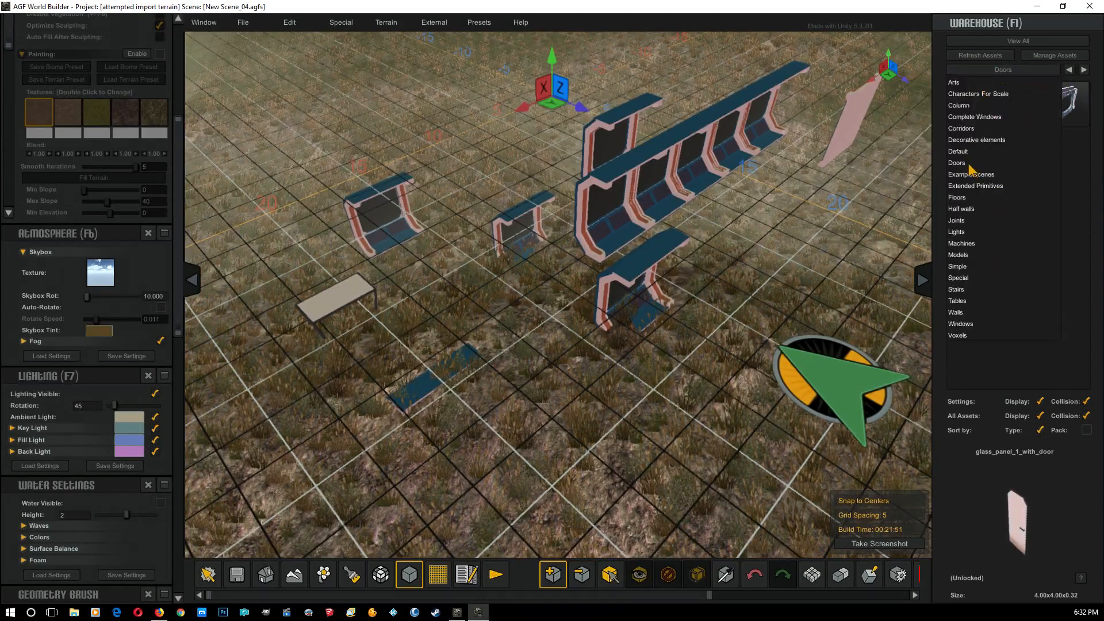
click(960, 129)
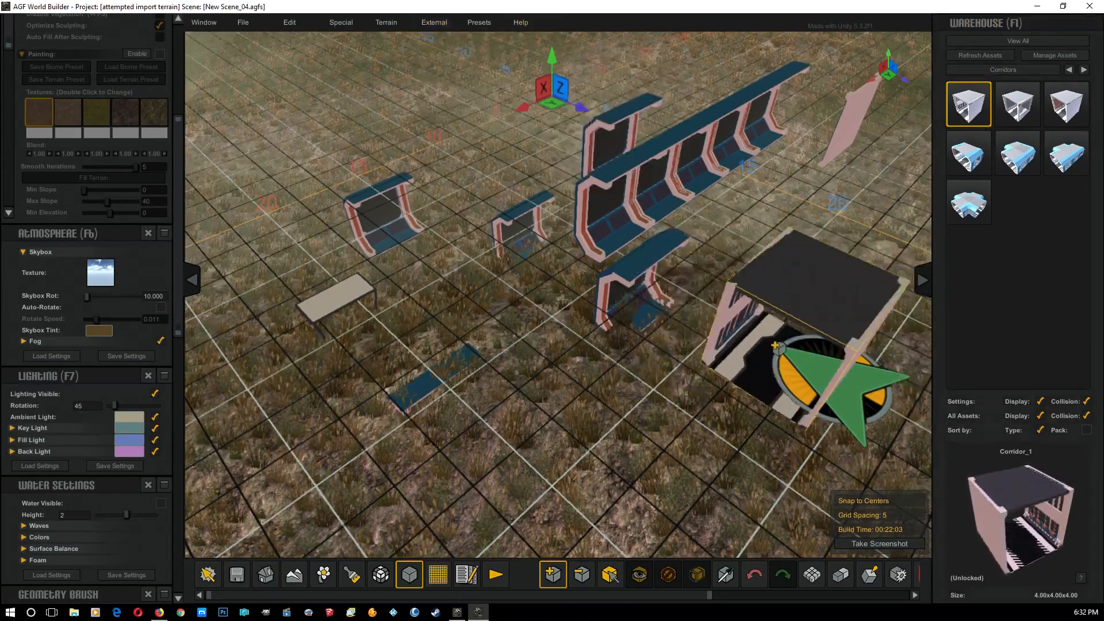
key(Escape)
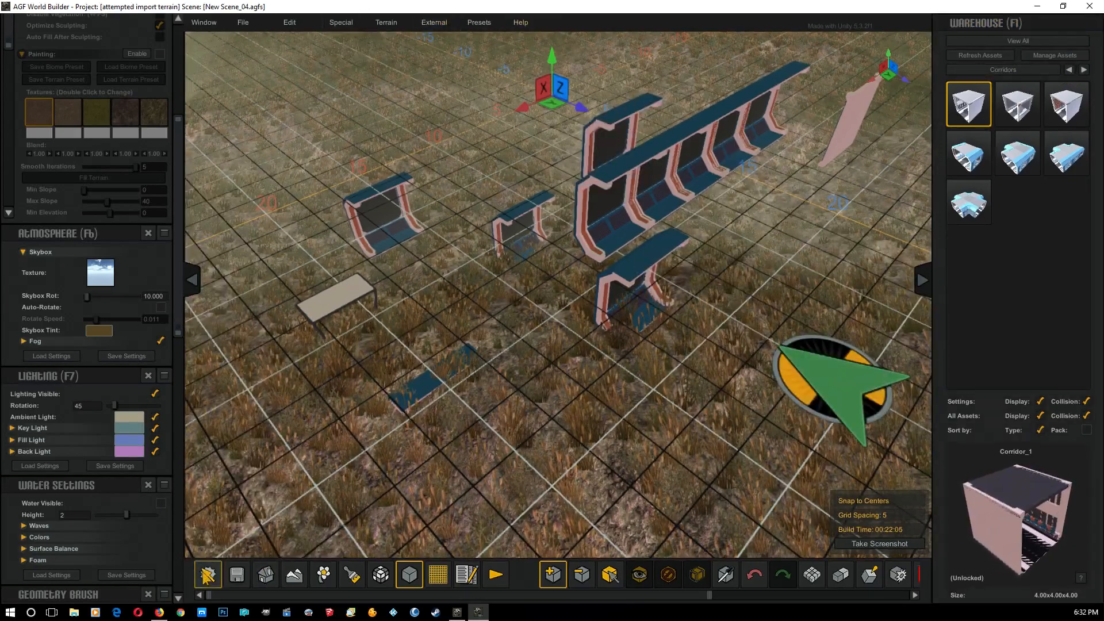
Launch the scene in the external FPS Player and fire two test shots towards the window row.
mouse_move(489, 26)
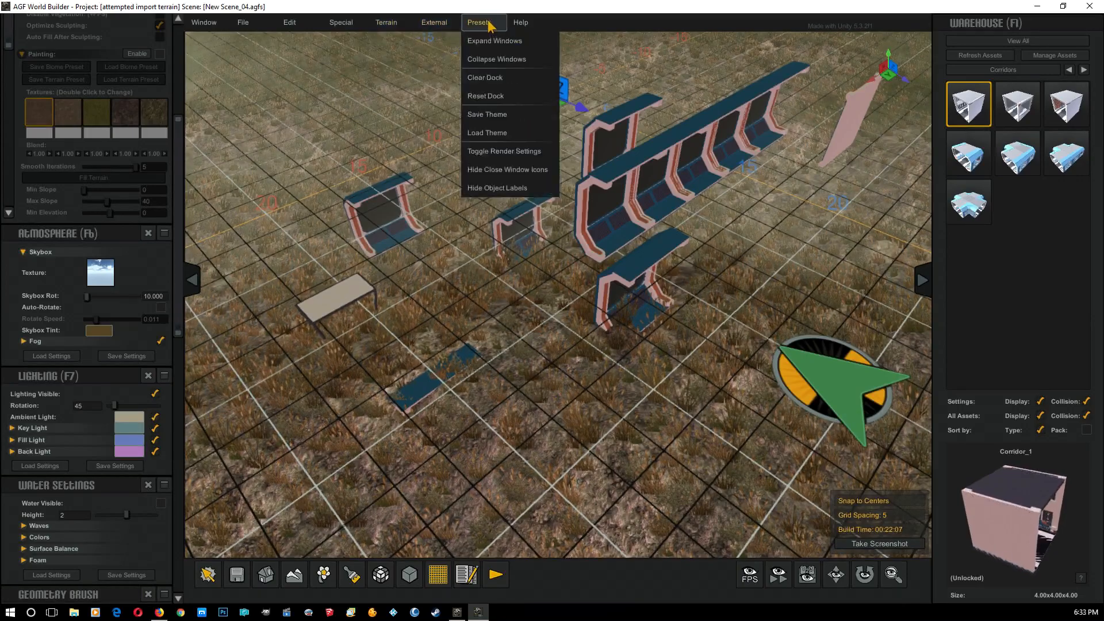
mouse_move(434, 23)
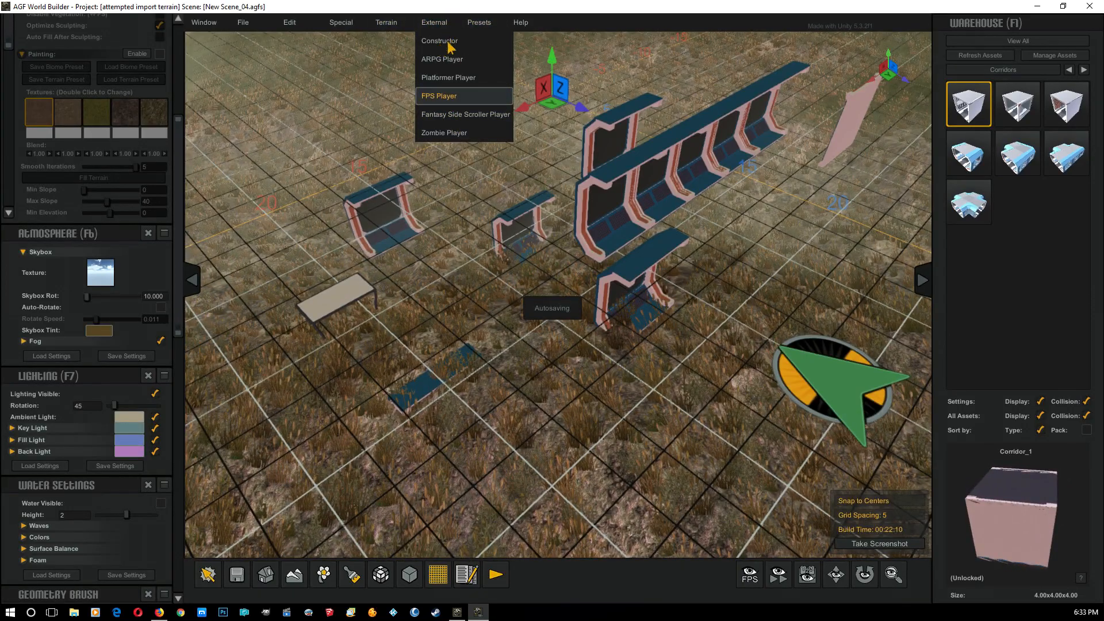
click(465, 114)
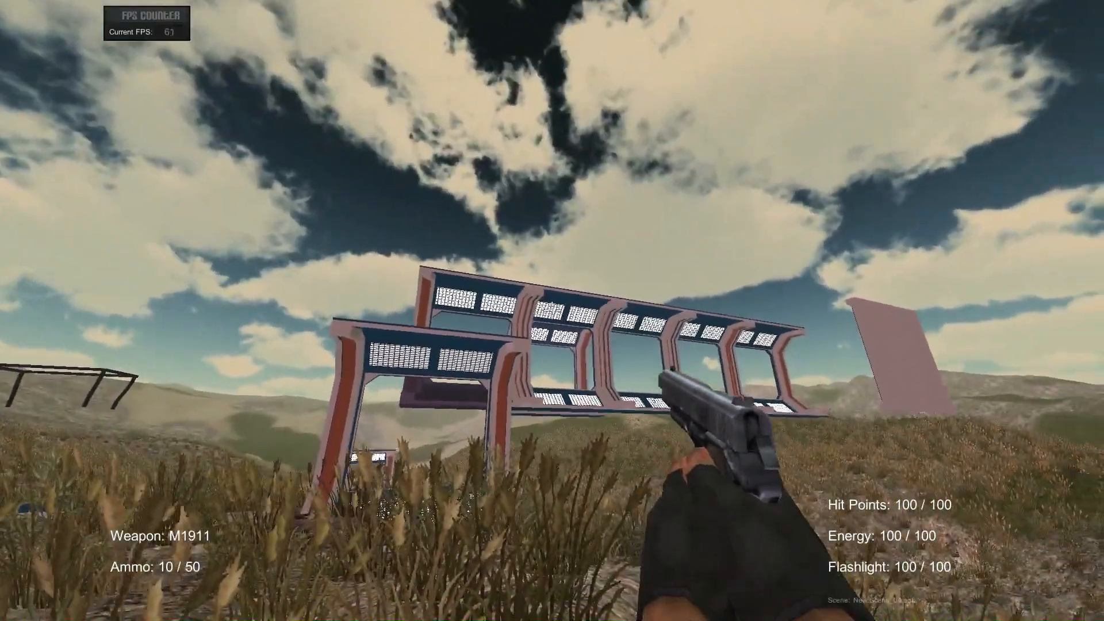
click(552, 310)
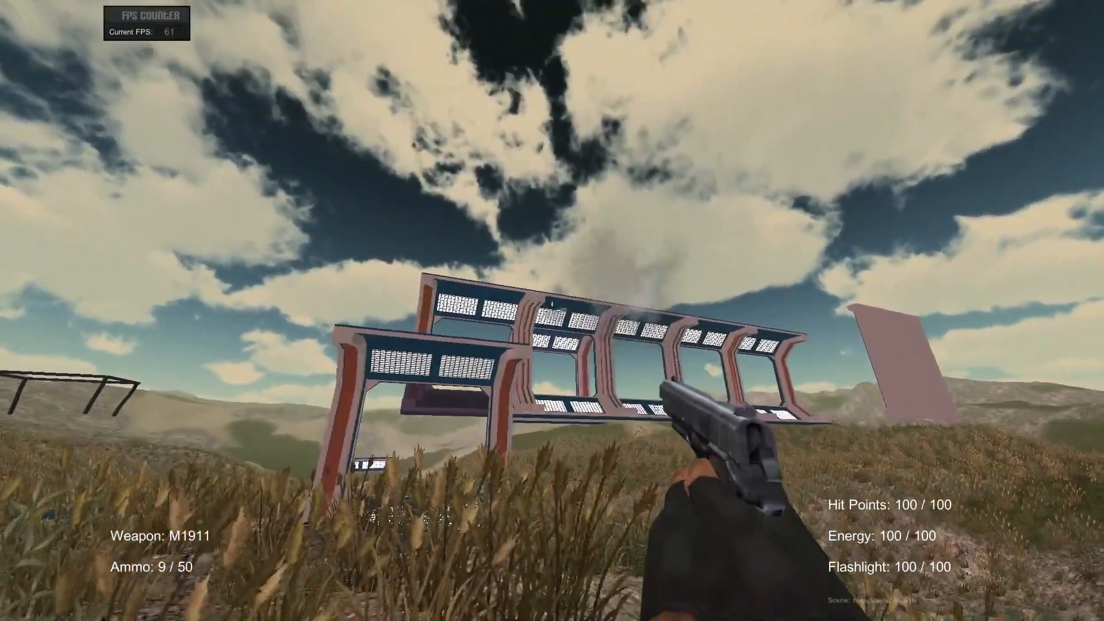
click(552, 311)
Walk up to the nearest window piece and fire three shots at its glass opening to test its collision.
key(w)
key(shift+w)
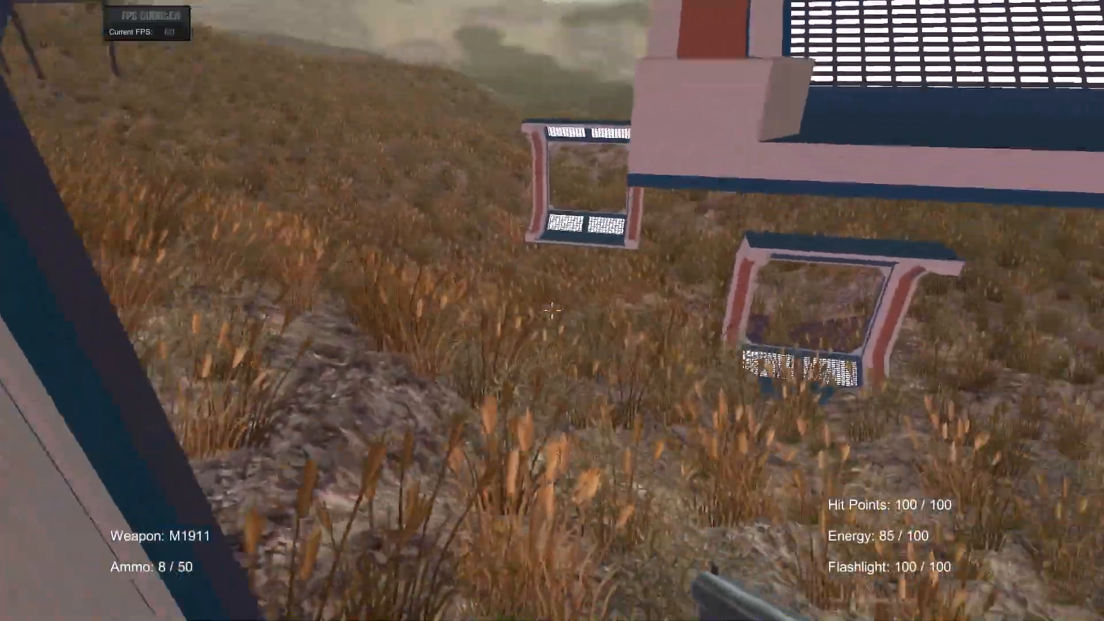
key(shift+w)
key(s)
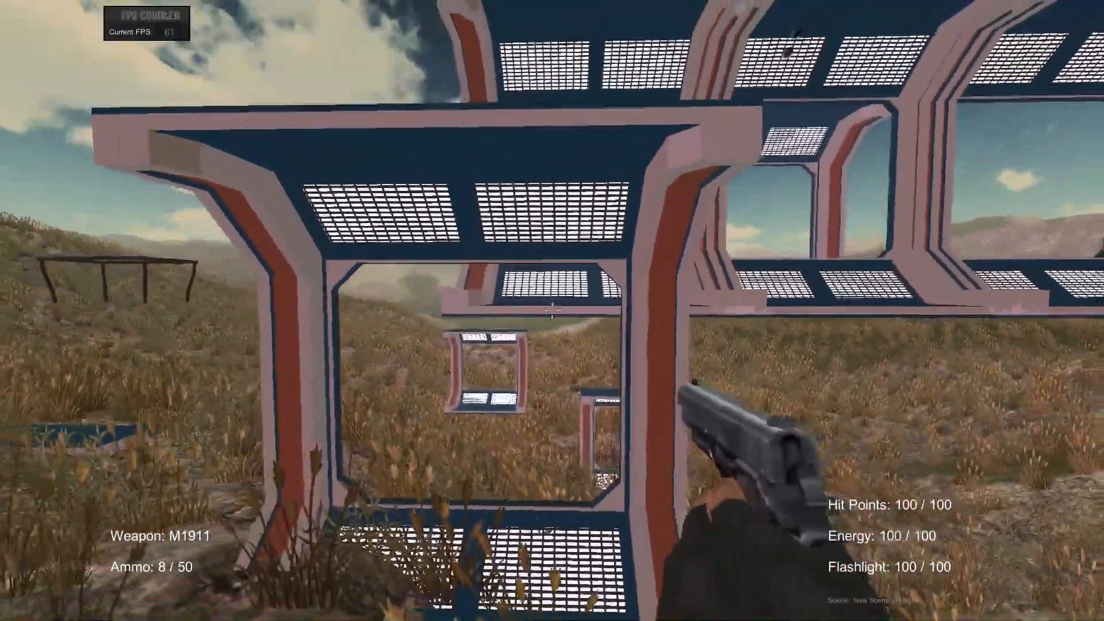
click(551, 310)
click(552, 311)
key(w)
click(552, 311)
key(w)
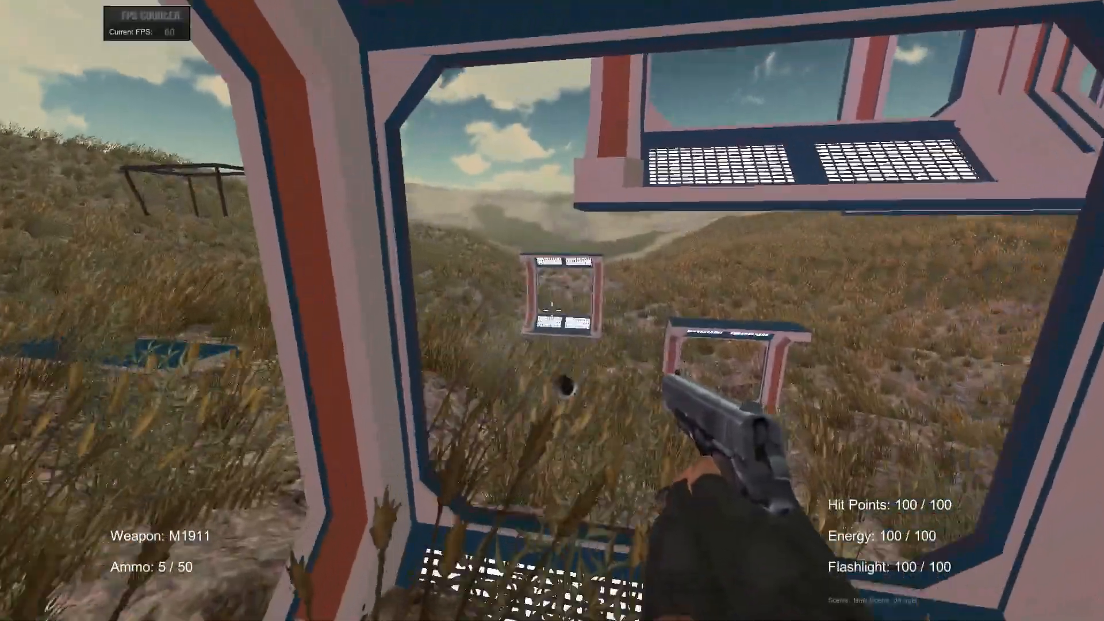
key(a)
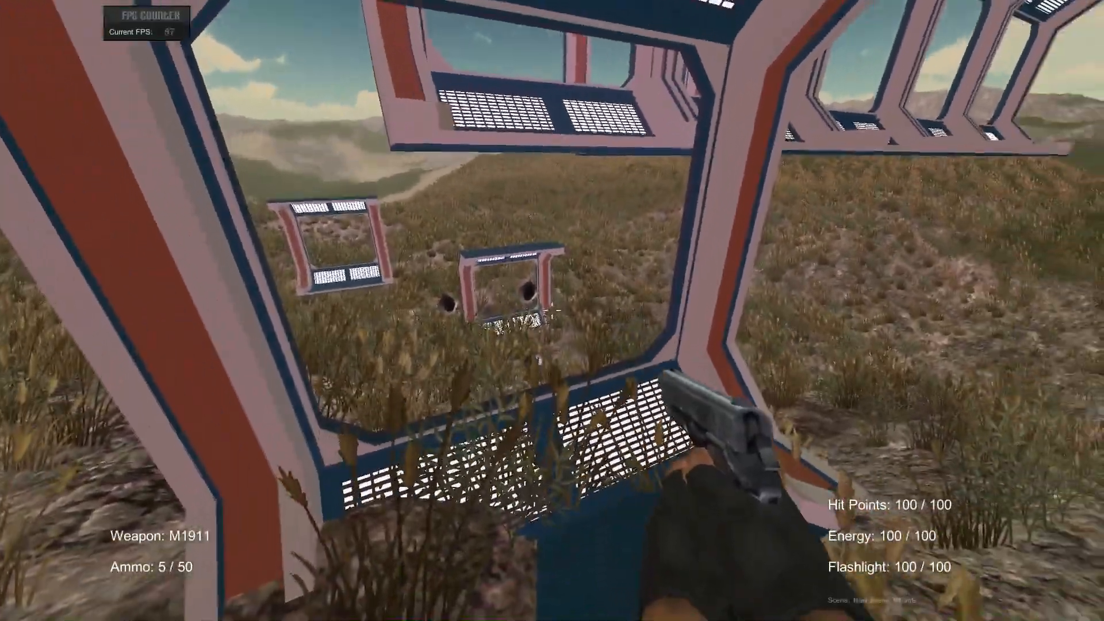
key(a)
Run past the table, jump onto a raised window piece, and inspect the placed pieces from inside and behind.
key(shift+w)
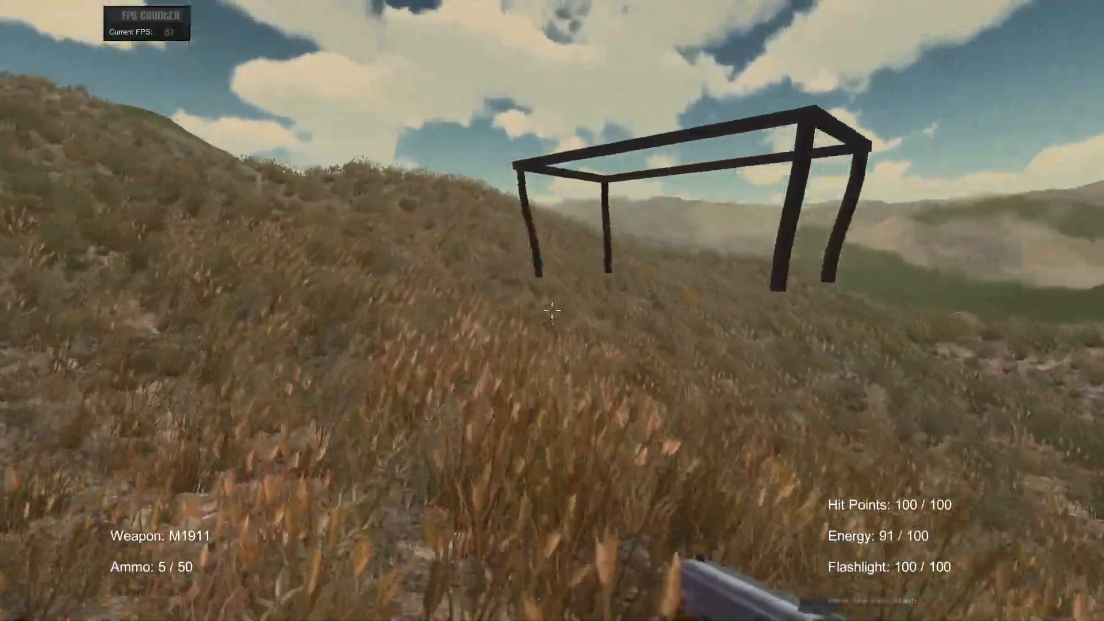
key(space)
key(shift+w)
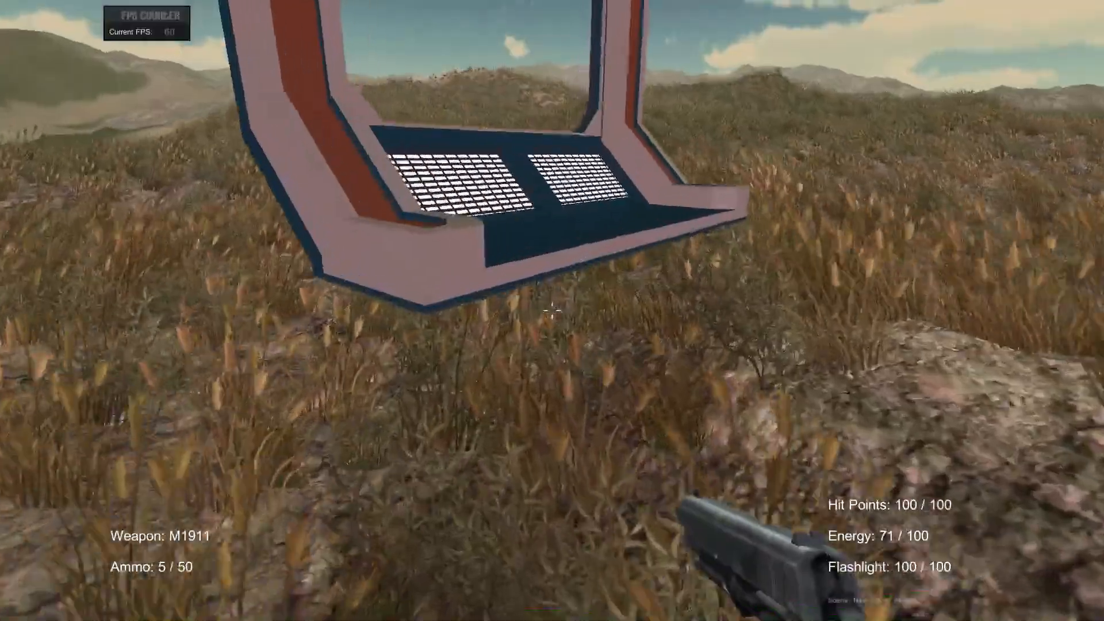
key(space)
key(w)
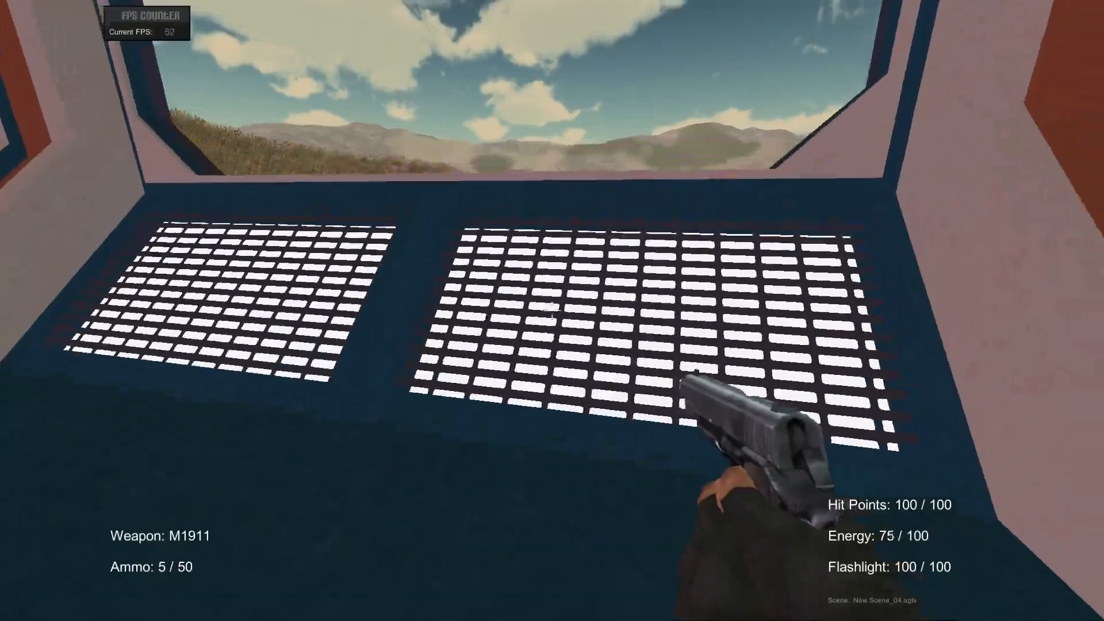
key(w)
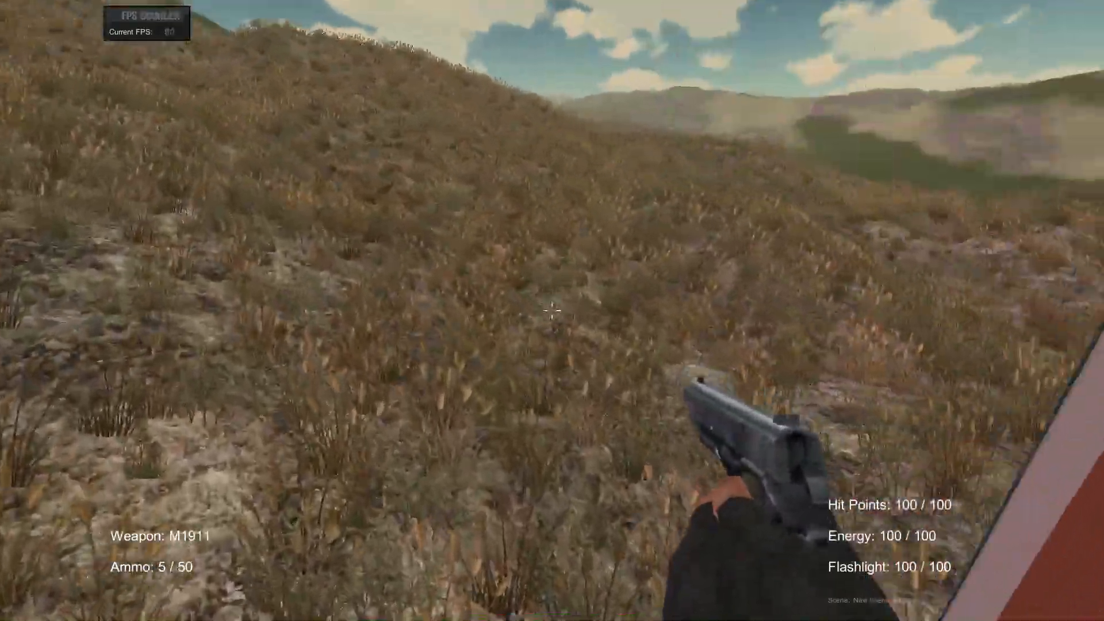
key(w)
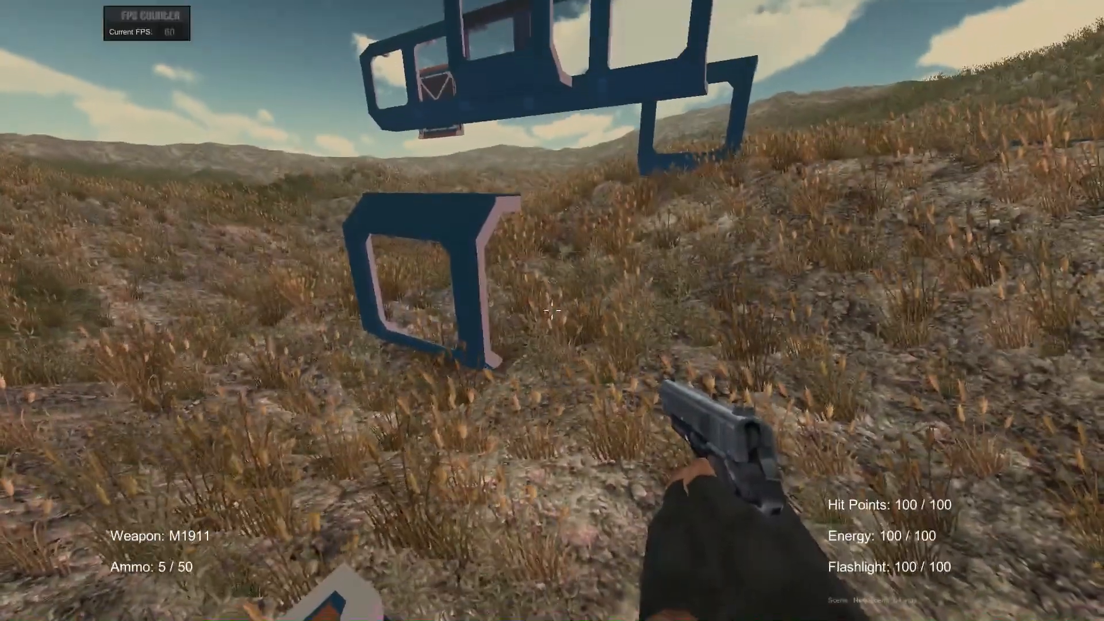
Quit the FPS Player test, confirming the exit, and return to the World Builder scene.
key(Escape)
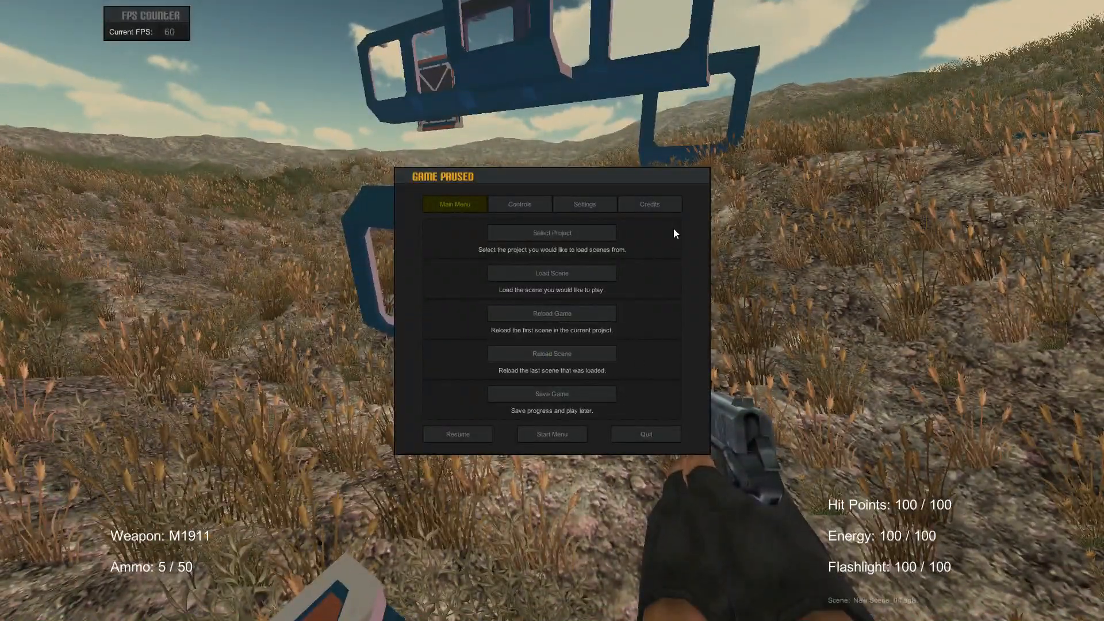
click(649, 438)
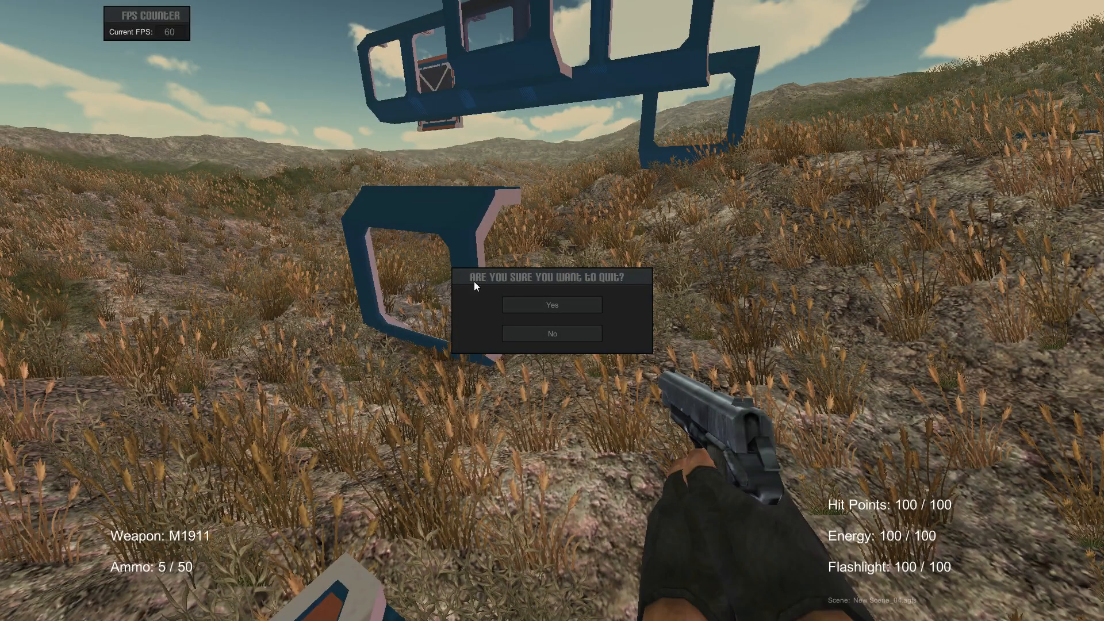
click(549, 306)
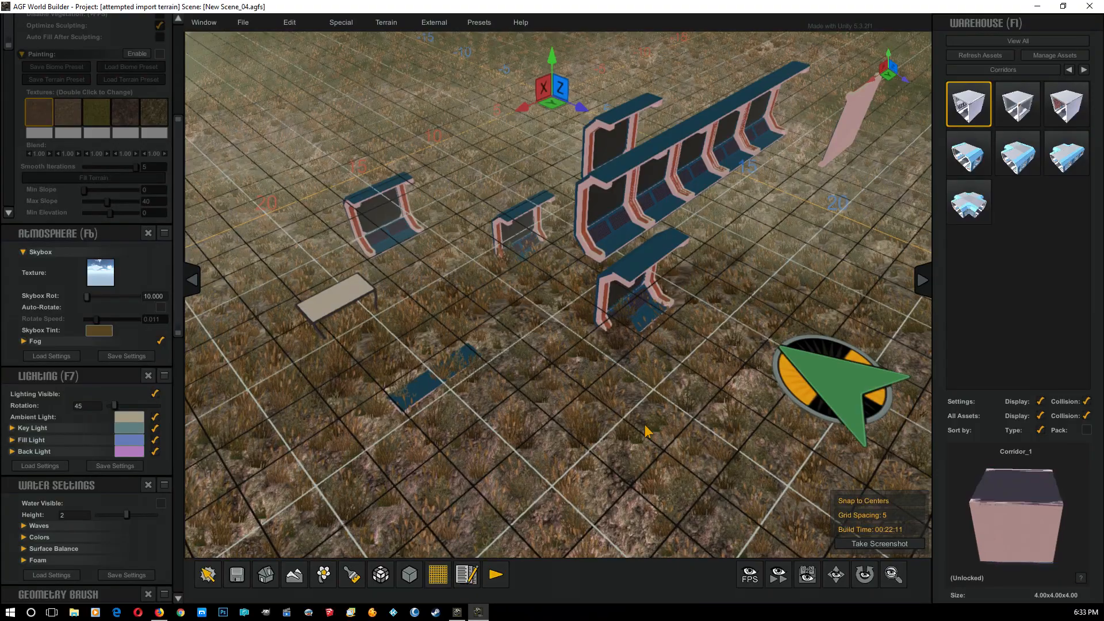